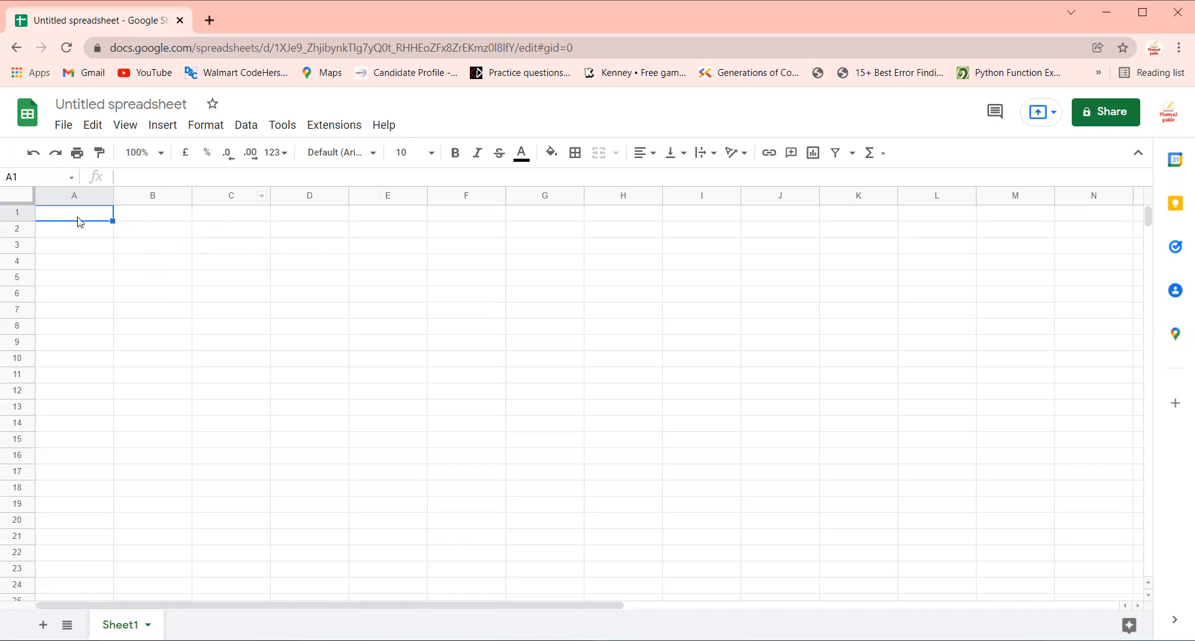
Enter the numbers 1, 2, 3 and 4 in cells A1 through A4
type("1")
key("Return")
type("2")
key("Return")
type("3")
key("Return")
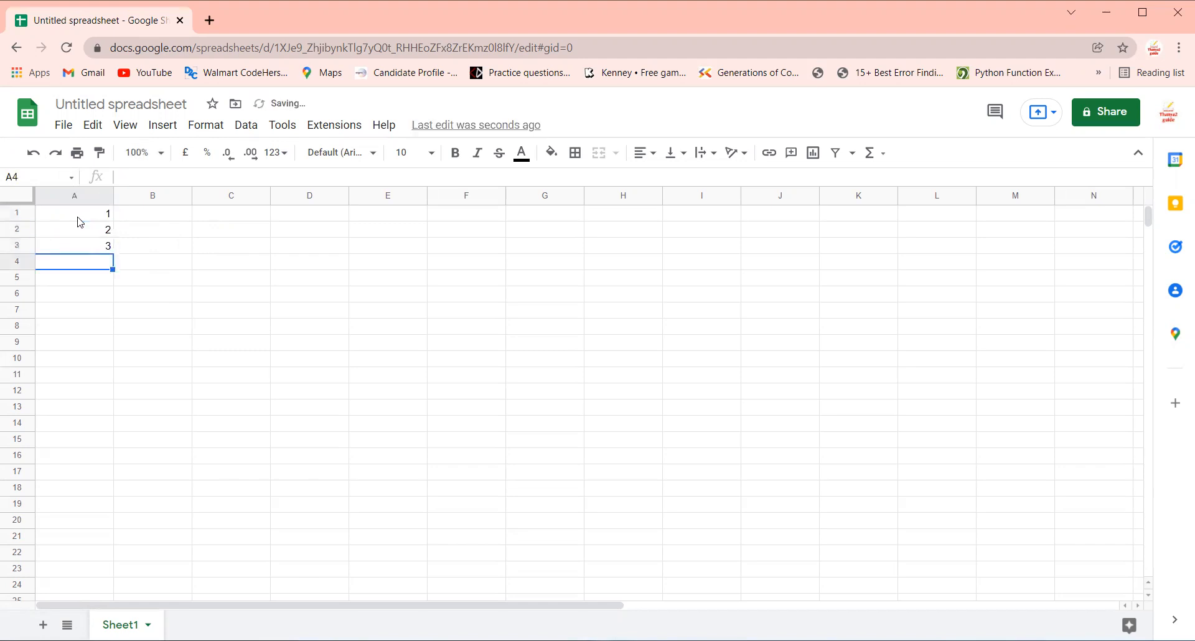
type("4")
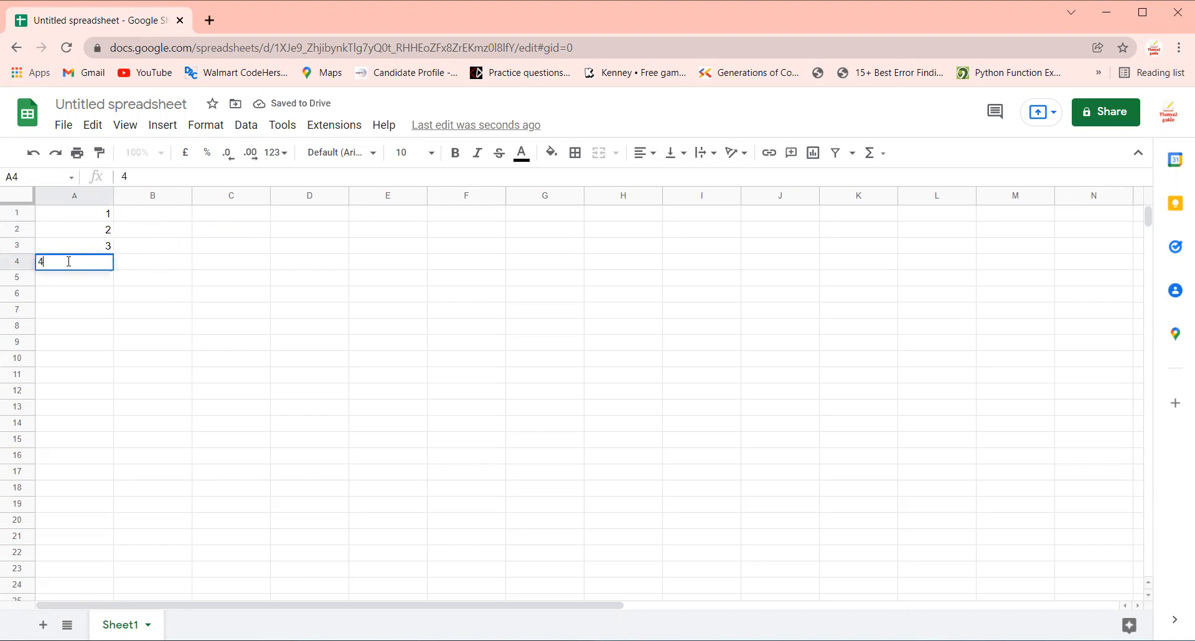
left_click(160, 267)
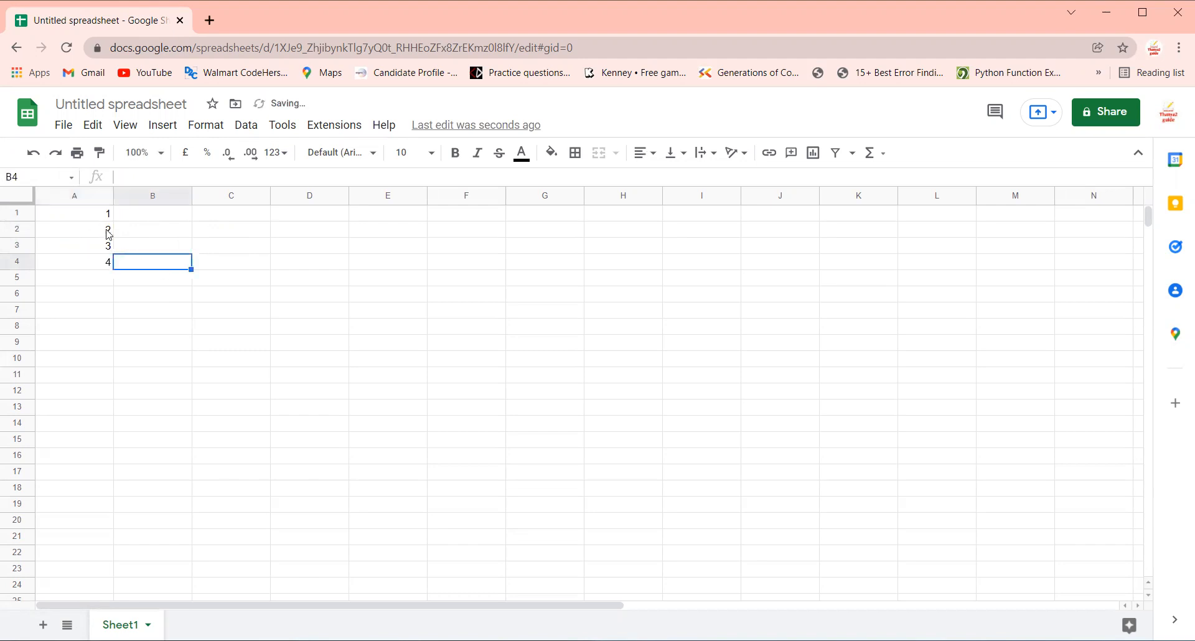
Autofill the number series from A2:A4 down to A20, and undo the fill
left_click_drag(102, 232, 112, 522)
left_click(146, 424)
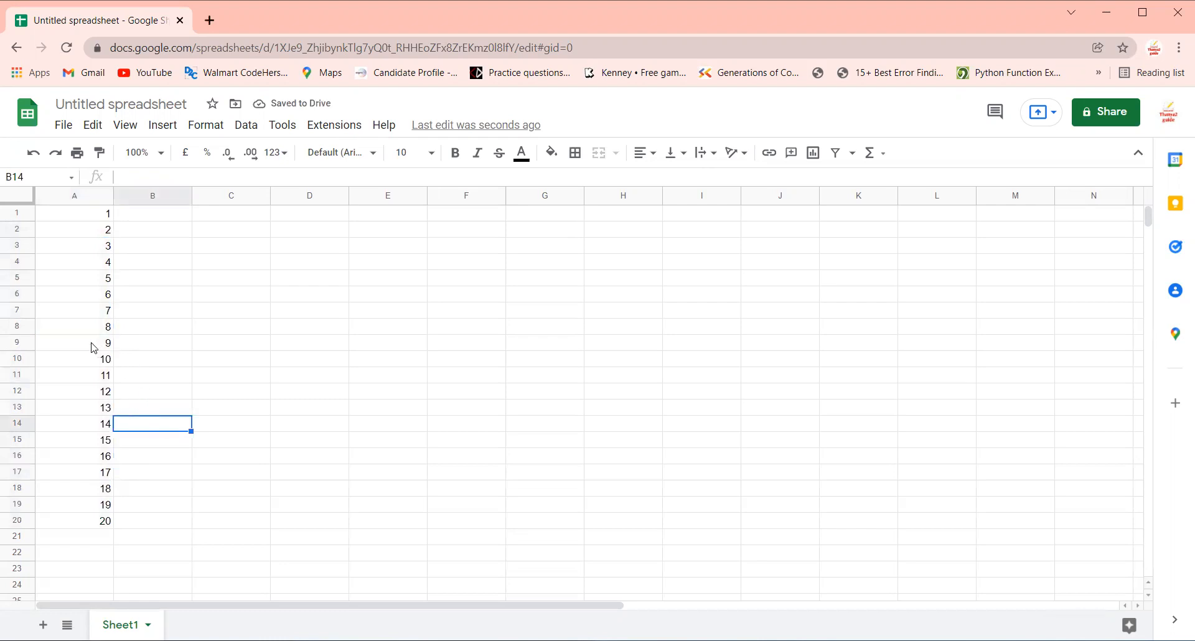
key("ctrl+z")
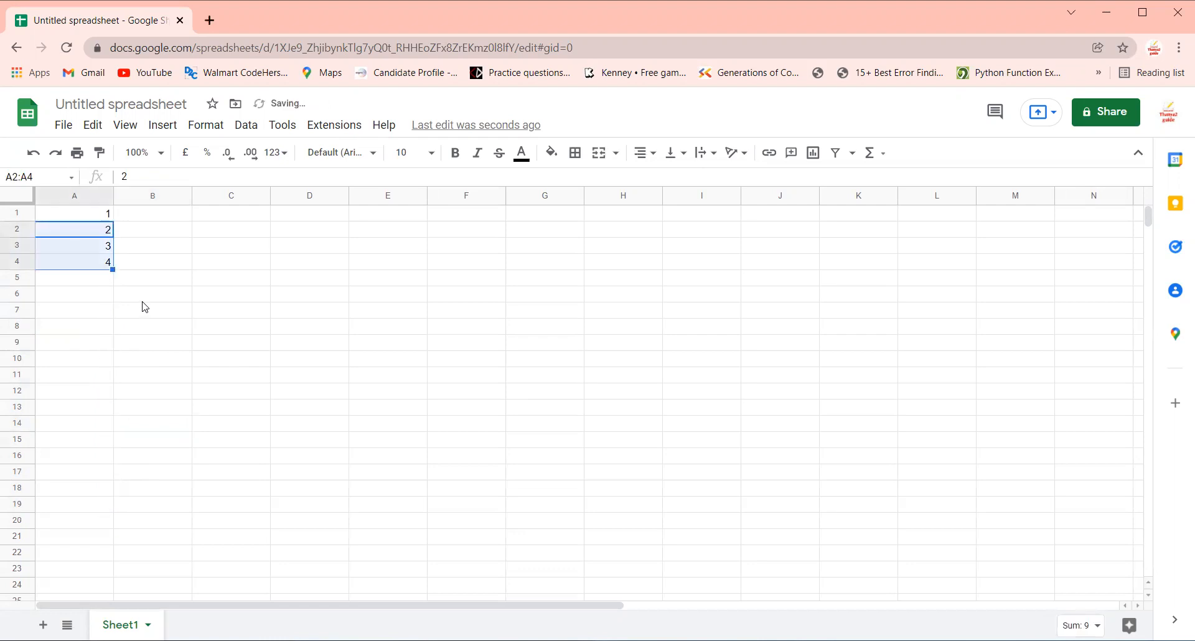
left_click(139, 282)
left_click(174, 251)
Continue the number series from A3:A4 down to A16 with autofill
left_click_drag(105, 247, 110, 264)
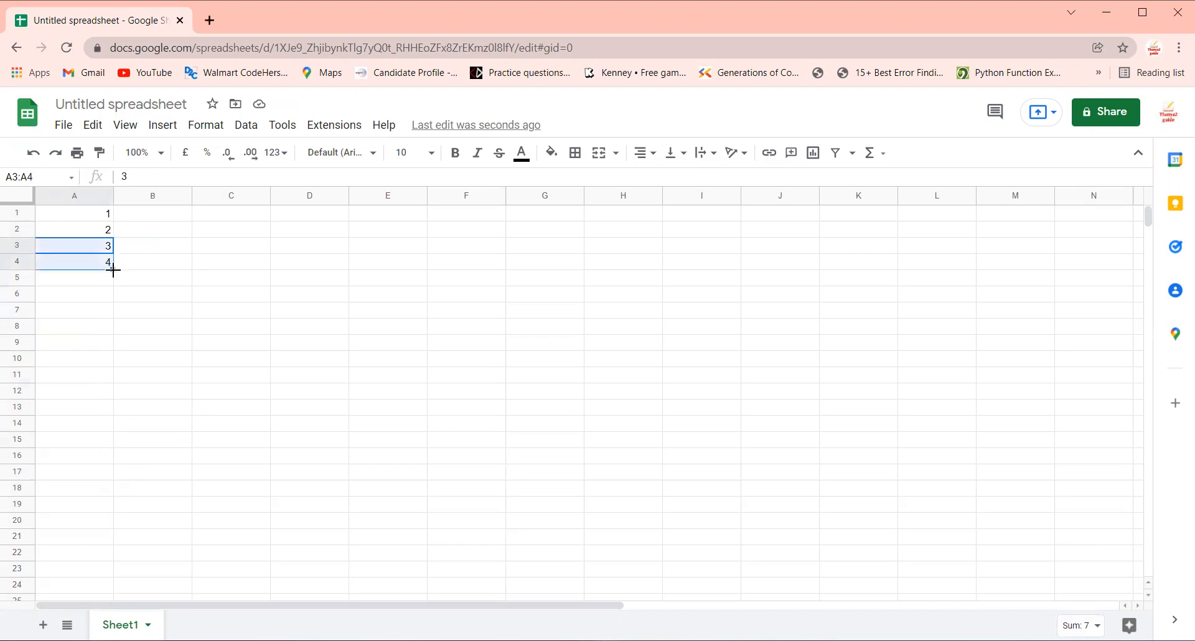
left_click_drag(113, 270, 110, 457)
left_click(169, 393)
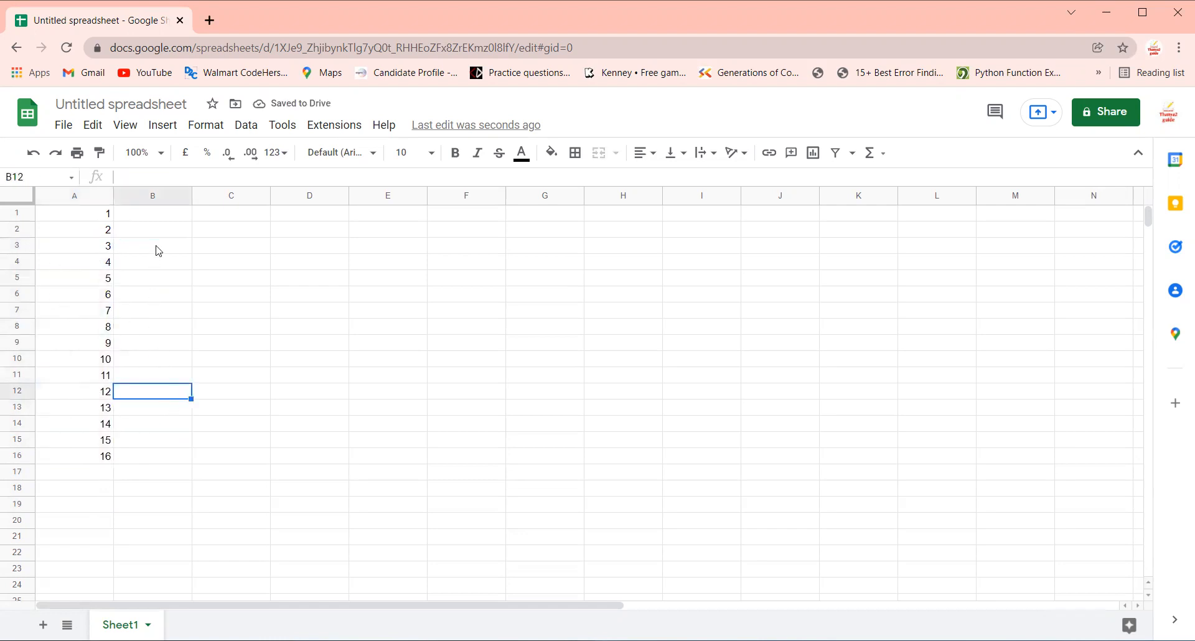
Enter "sunday" in cell B1
left_click(152, 215)
type("sunday")
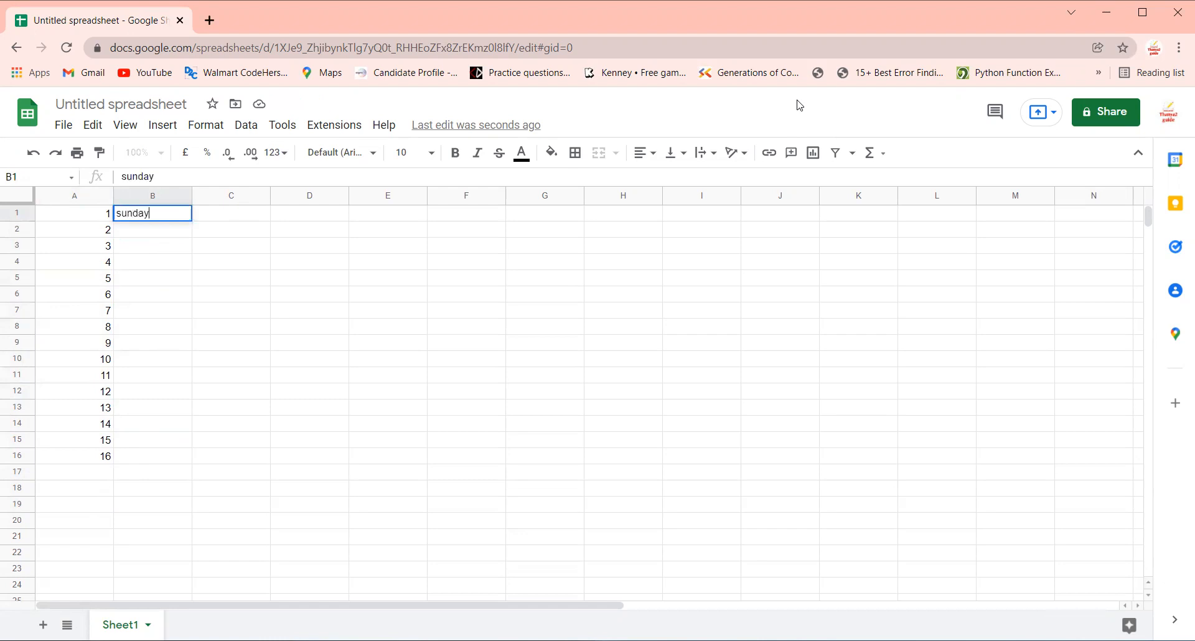
key("Return")
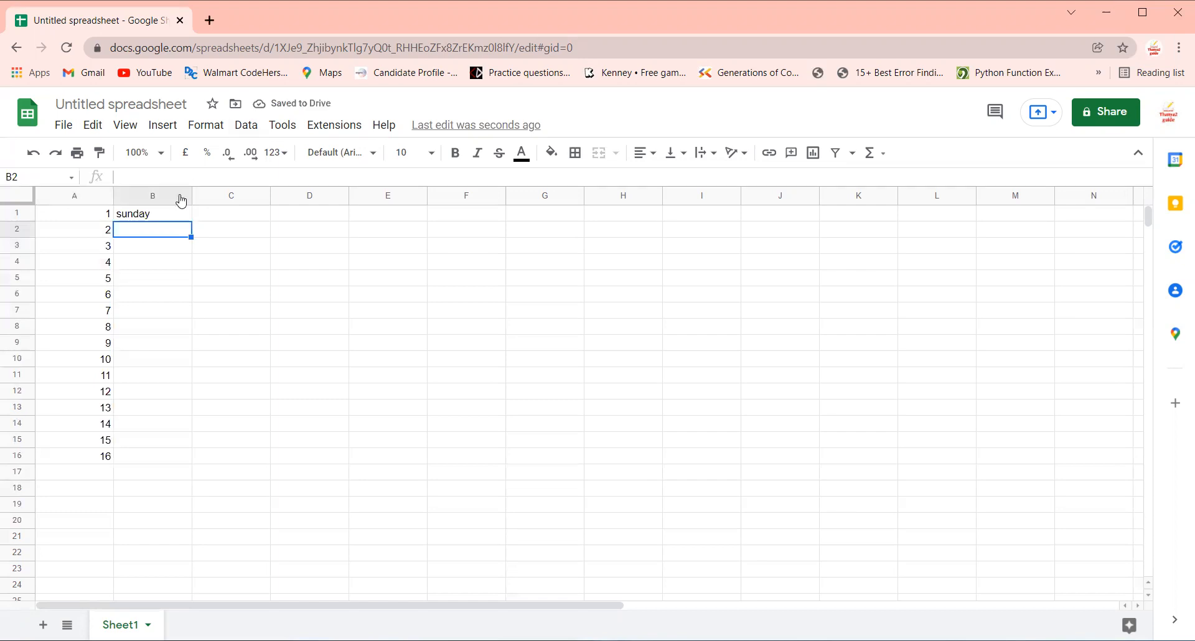
Autofill the lowercase weekday names from B1 down to B5, and extend the series to B13
left_click(180, 217)
left_click_drag(188, 277, 181, 261)
left_click(166, 215)
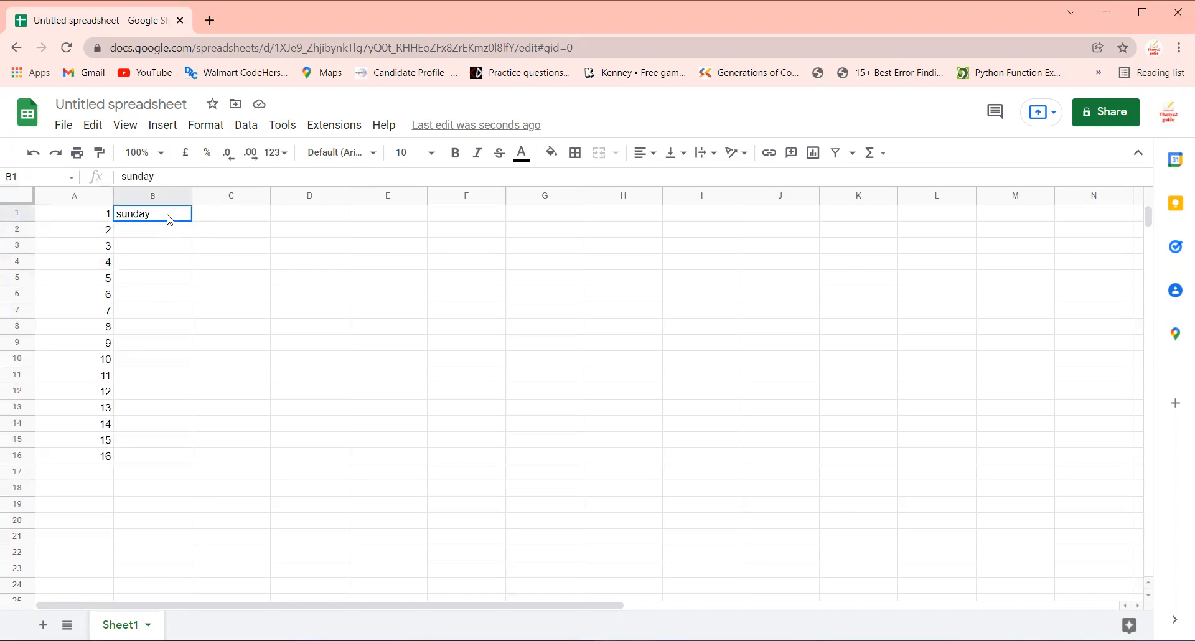
left_click_drag(191, 221, 200, 278)
left_click(237, 261)
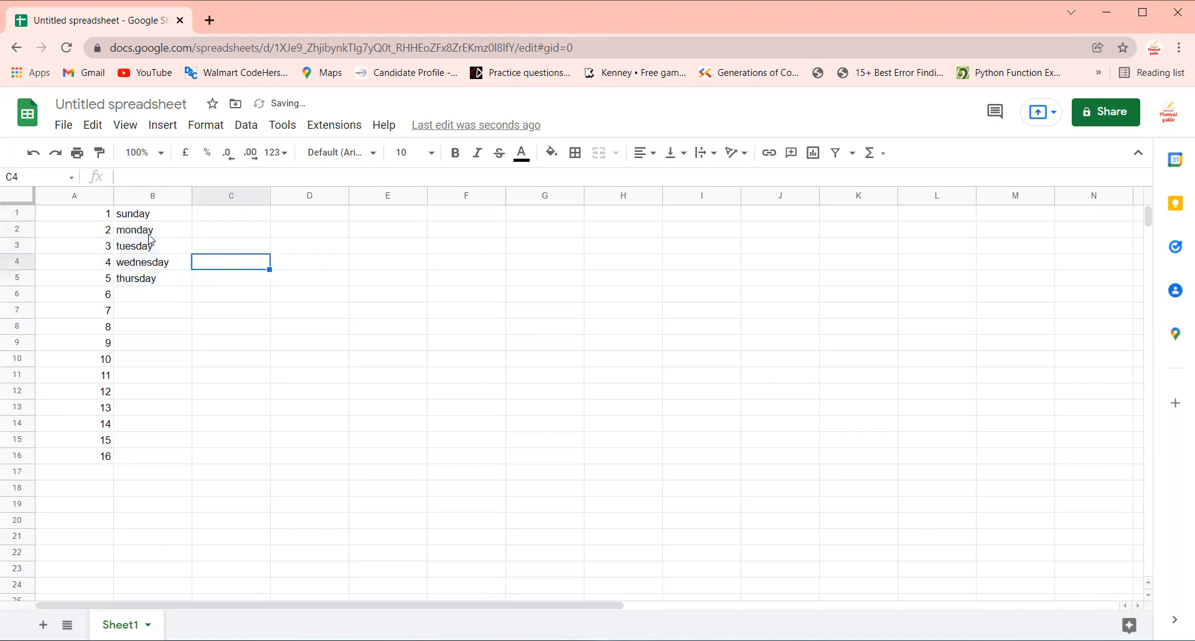
left_click_drag(155, 217, 186, 414)
left_click(264, 348)
Enter "MONDAY" in C1 and autofill the uppercase weekday names down to C11
left_click(222, 215)
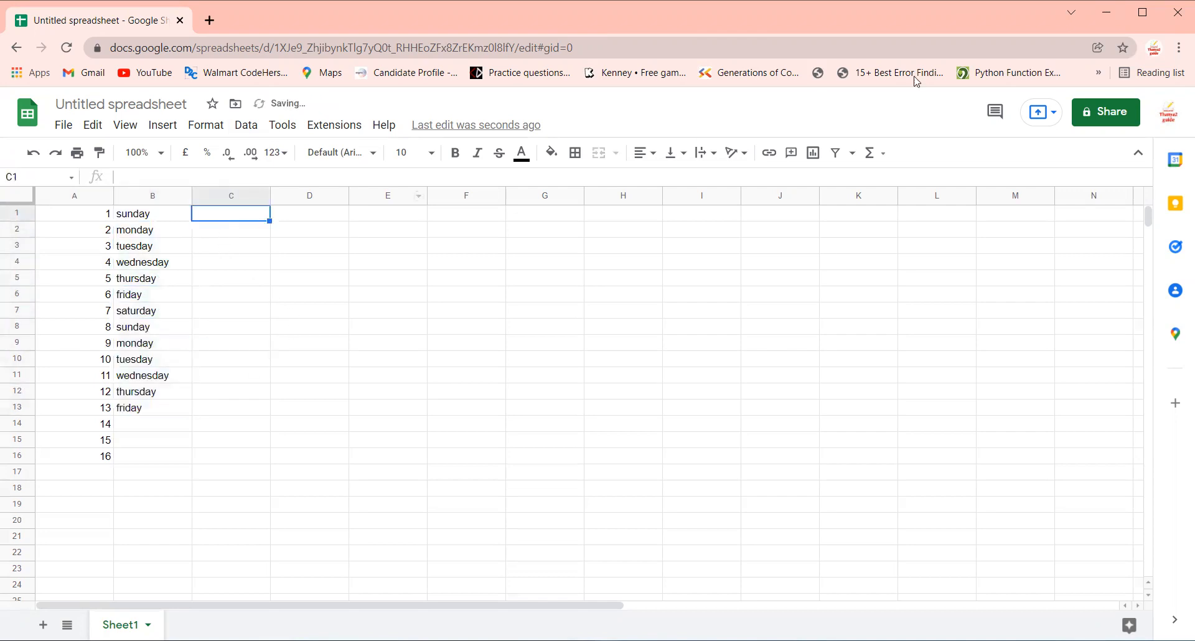
type("M")
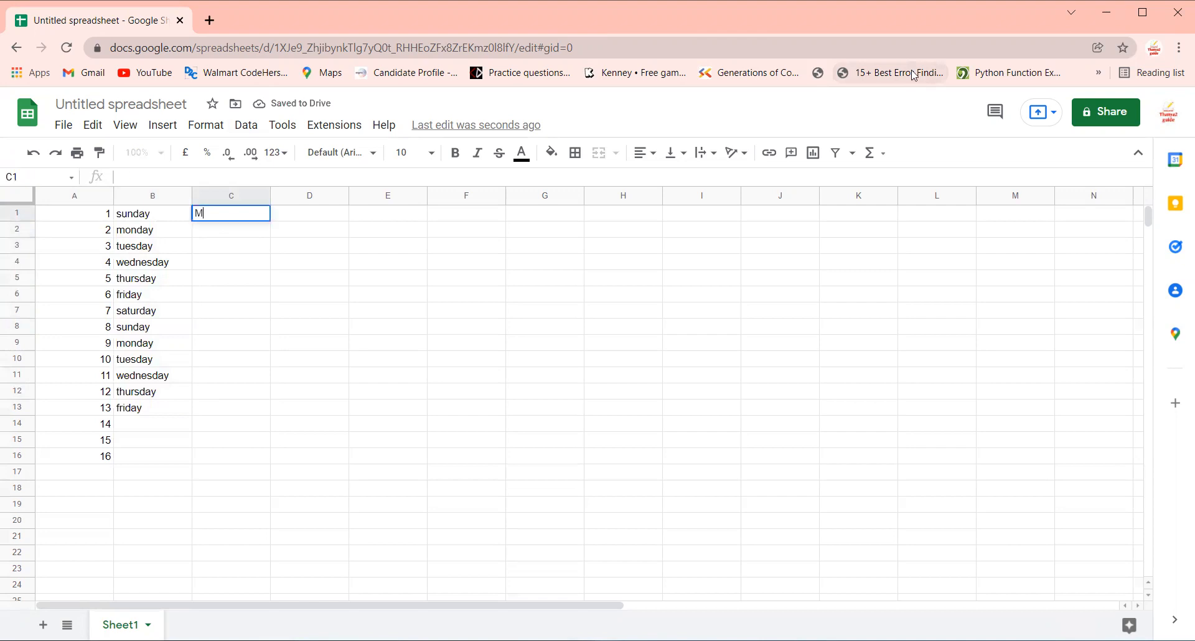
type("ONDAY")
key("Return")
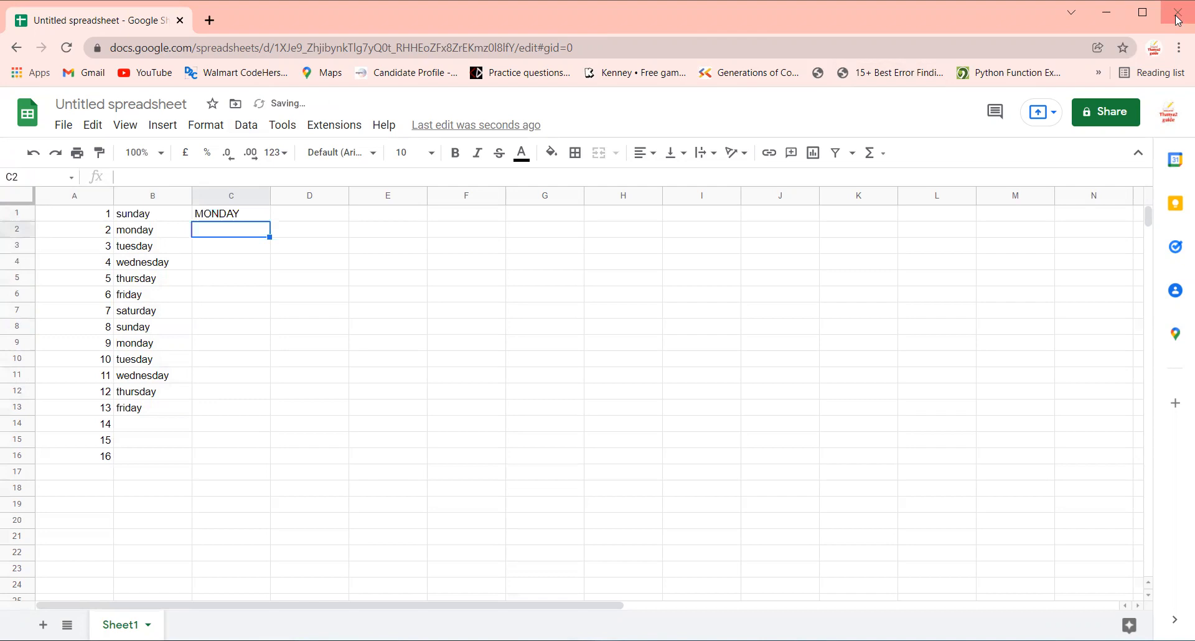
left_click(220, 215)
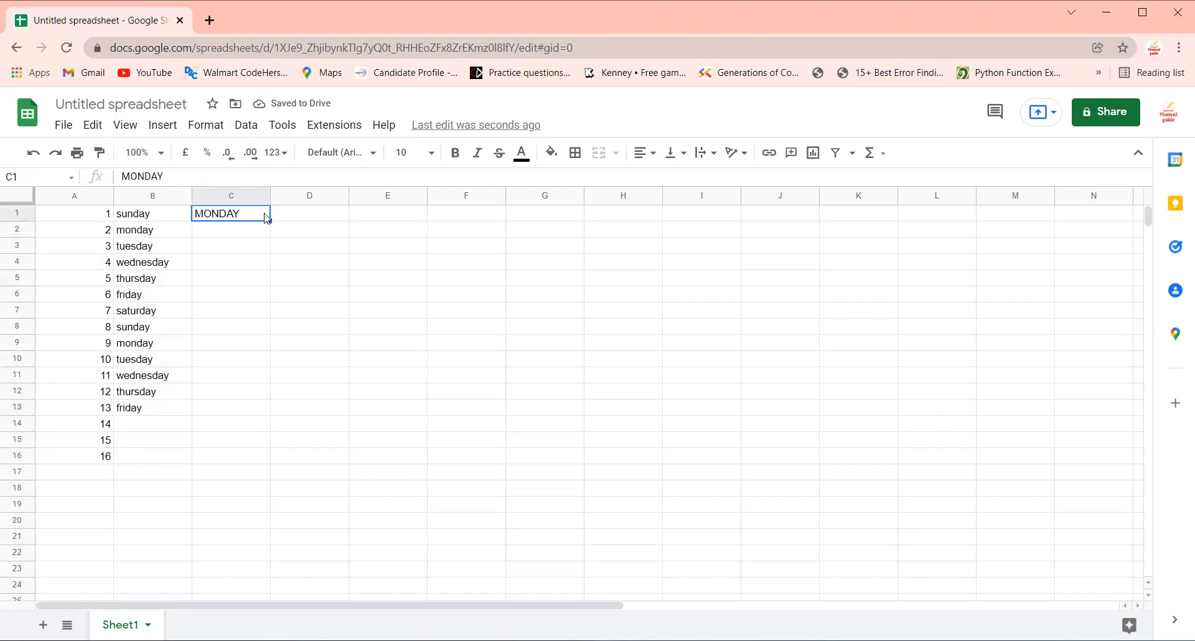
left_click_drag(270, 221, 262, 372)
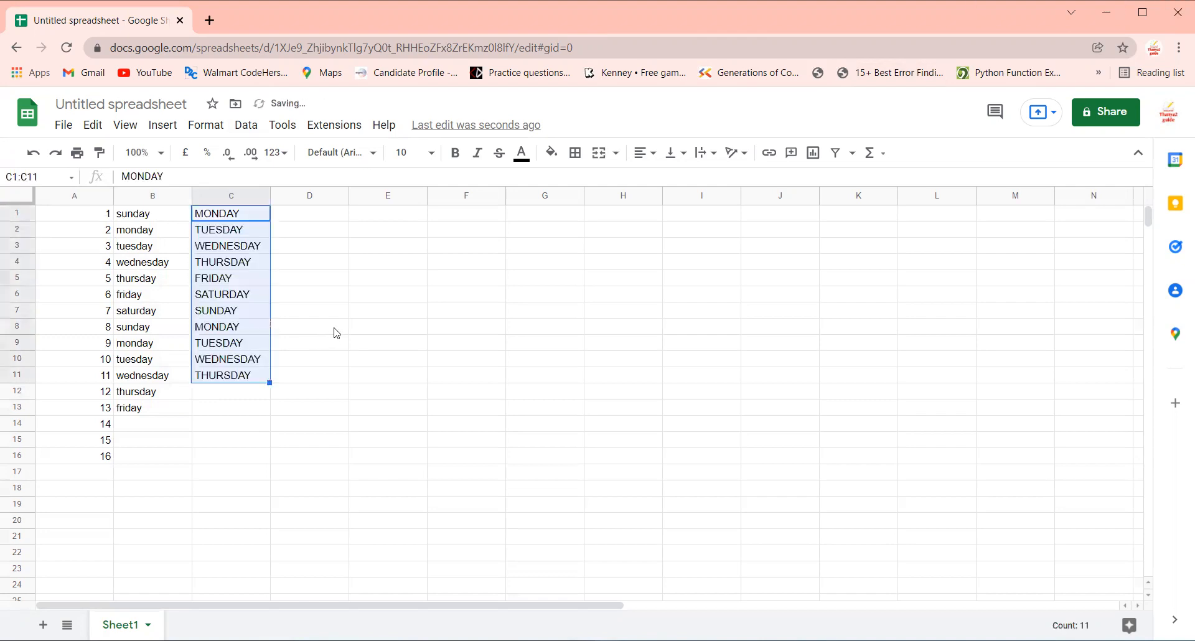
left_click(333, 329)
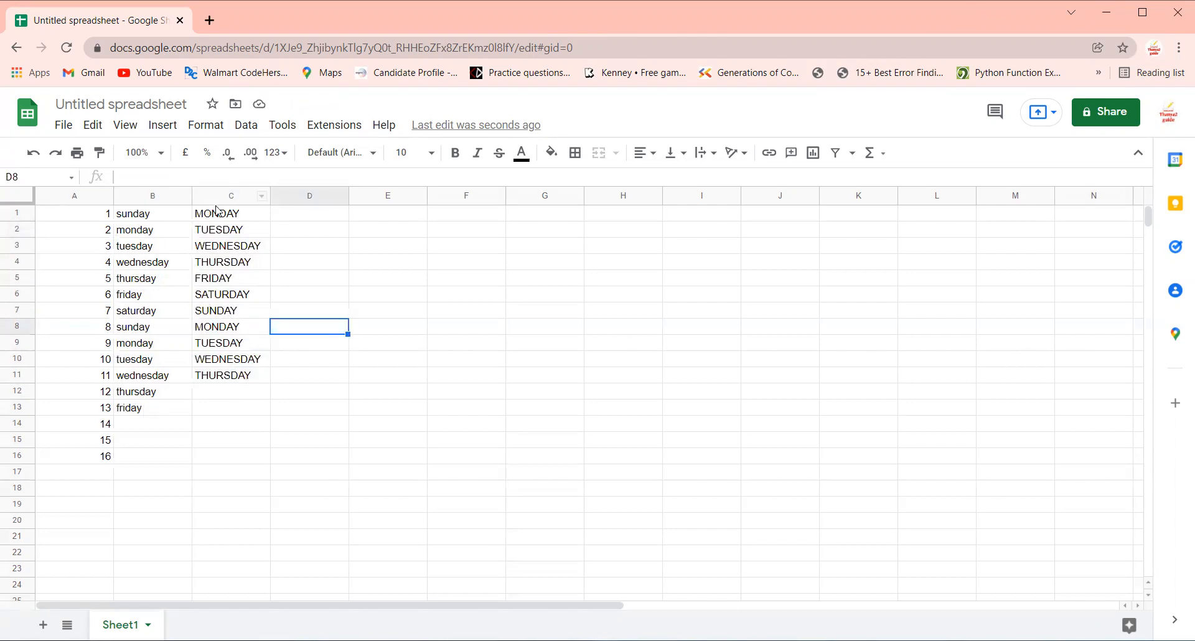
Copy the value 1 from A1 into E2 and fill it down to E6
left_click(107, 216)
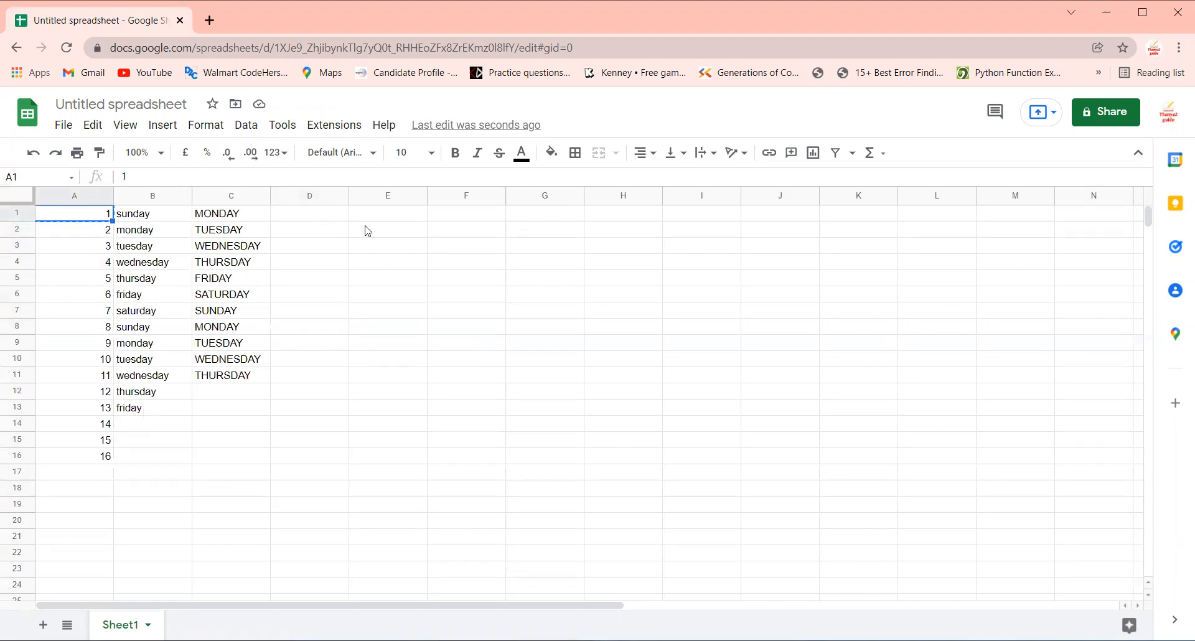
left_click(386, 228)
type("1")
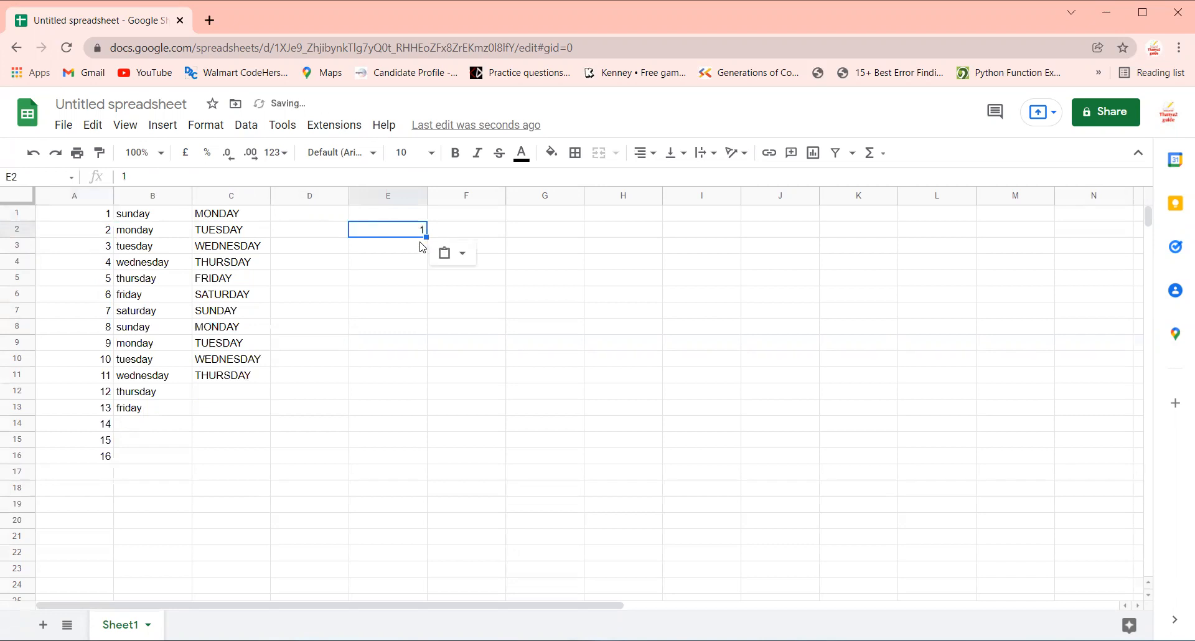
left_click_drag(426, 237, 423, 299)
left_click(467, 263)
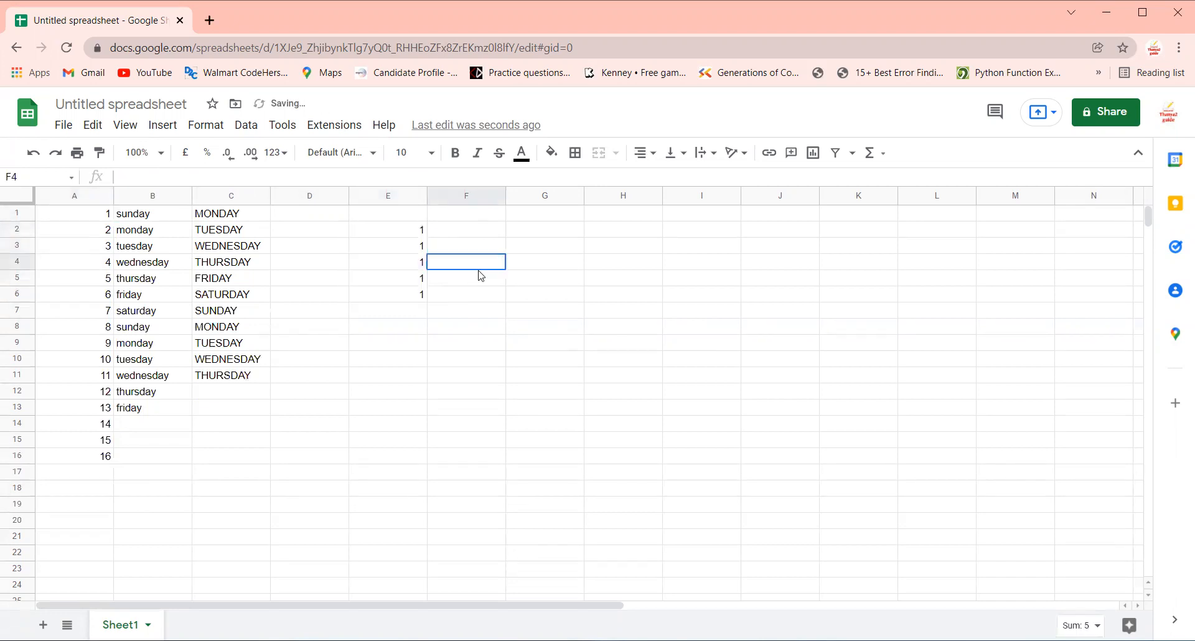
left_click_drag(404, 236, 418, 302)
left_click(454, 271)
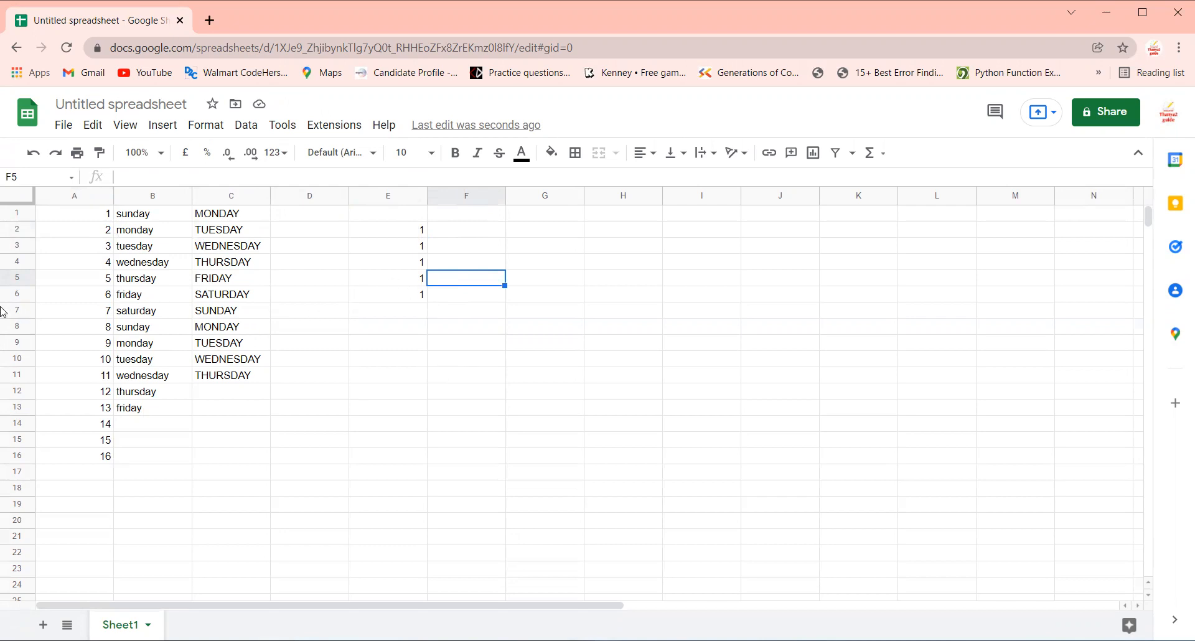
Clear the contents of the ranges A1:C15 and E2:E6
left_click_drag(99, 215, 228, 447)
key("Delete")
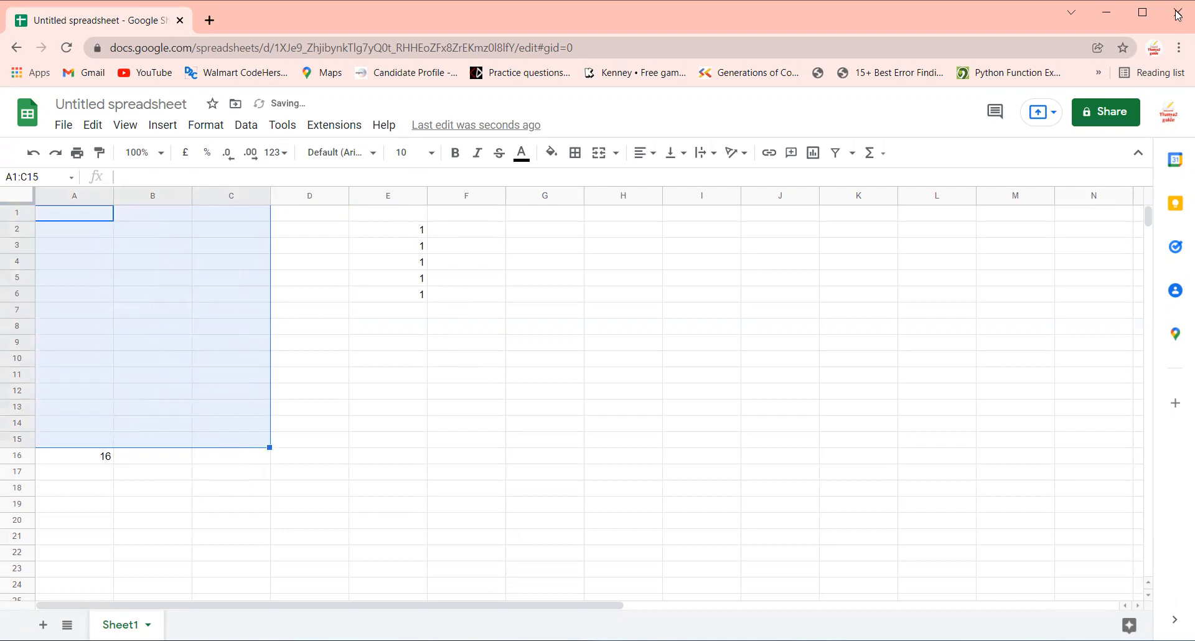
left_click_drag(416, 229, 425, 303)
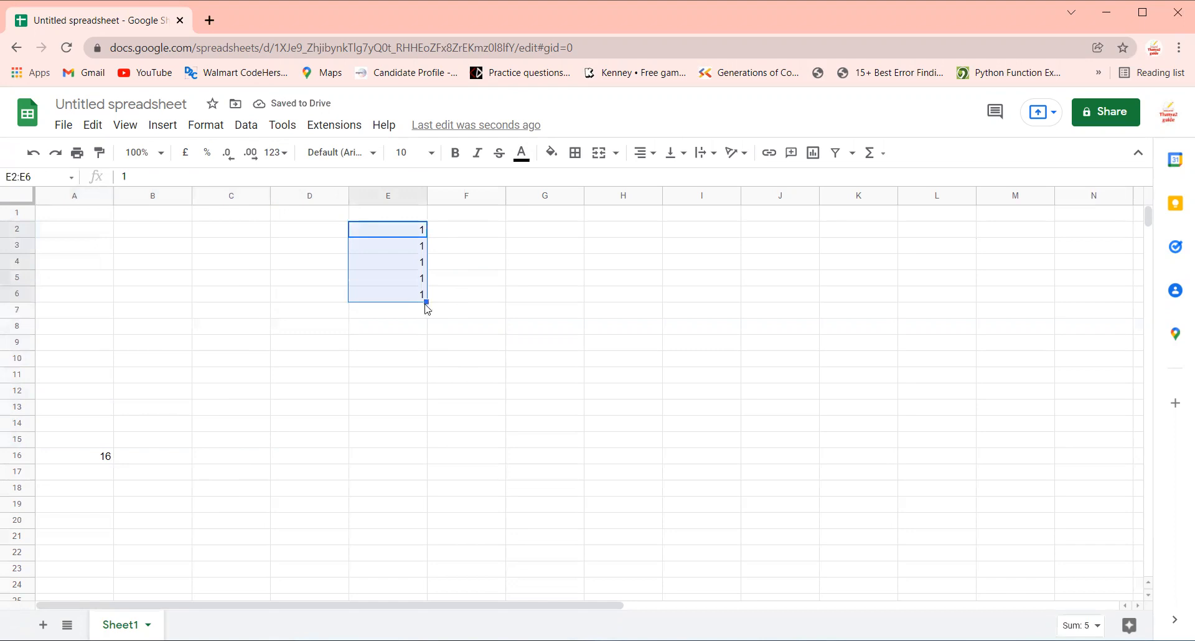
key("Delete")
scroll(510, 398, "down", 2)
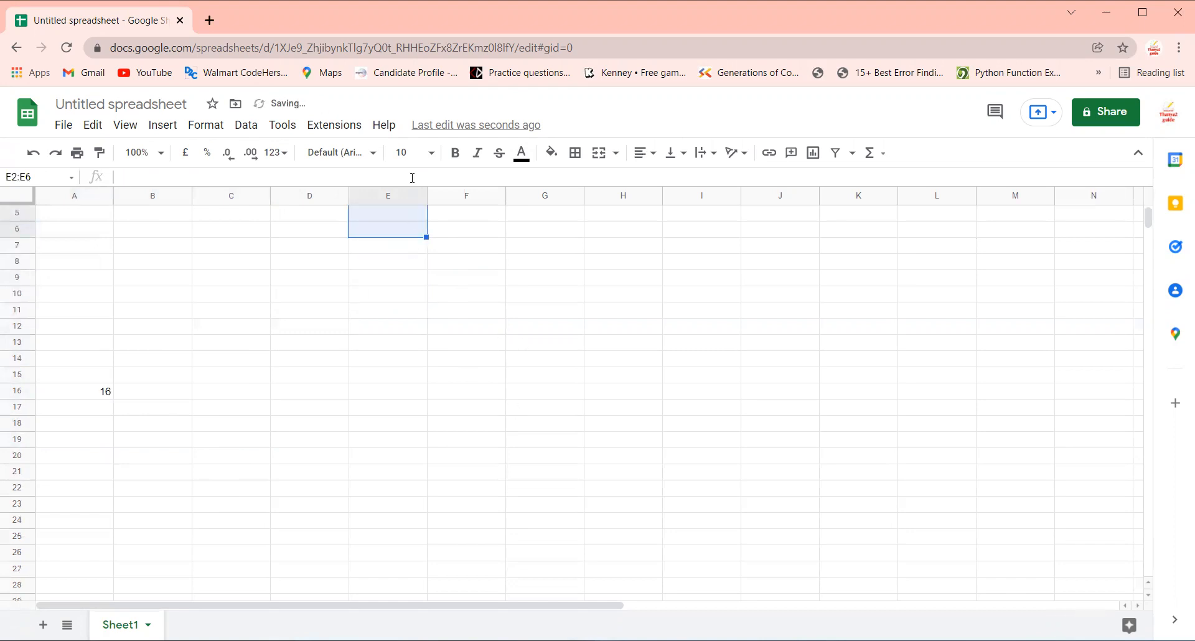
left_click(276, 343)
left_click(79, 214)
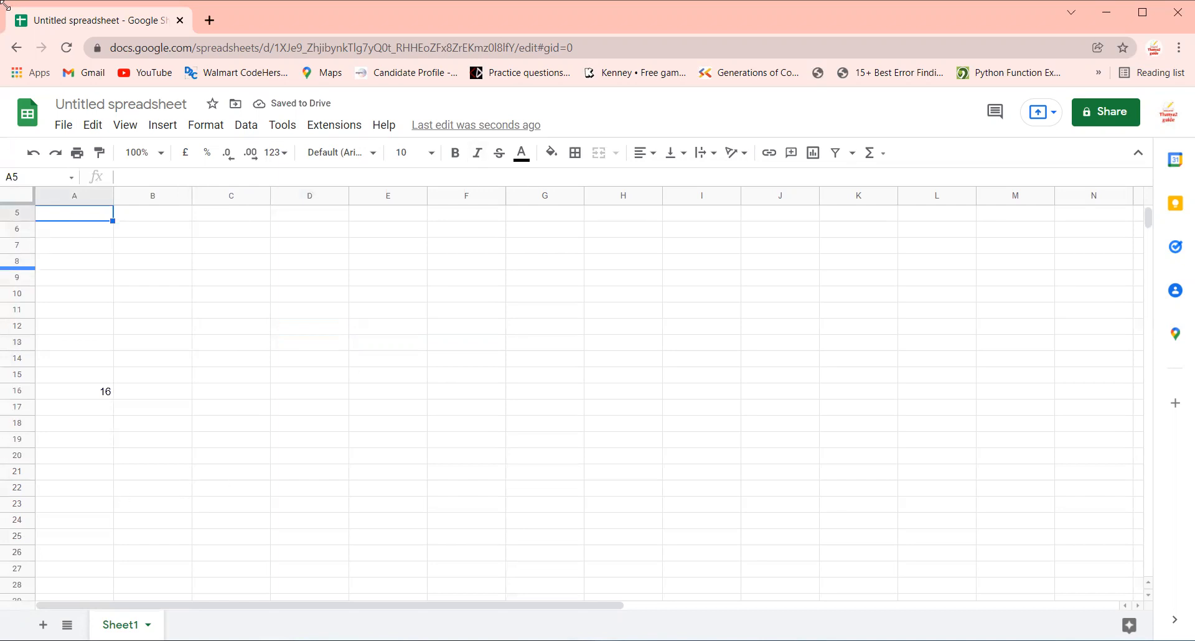
Enter the sample text "THANYA2GUIDE" in cell B8
key("ctrl+plus")
key("ctrl+plus")
key("ctrl+plus")
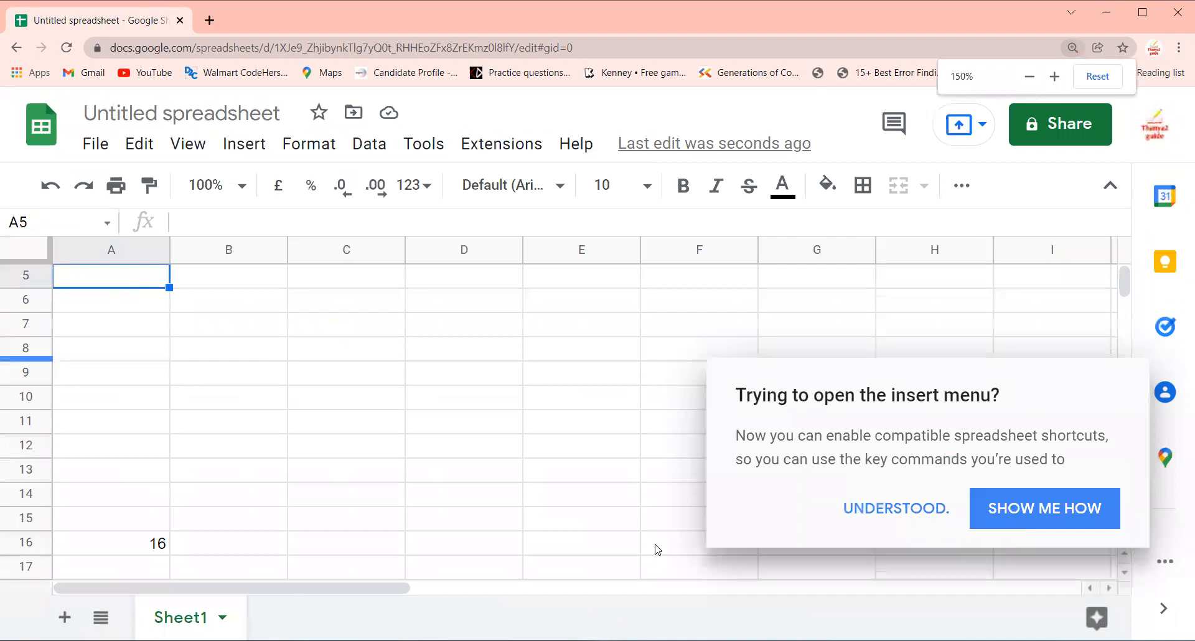
left_click(187, 347)
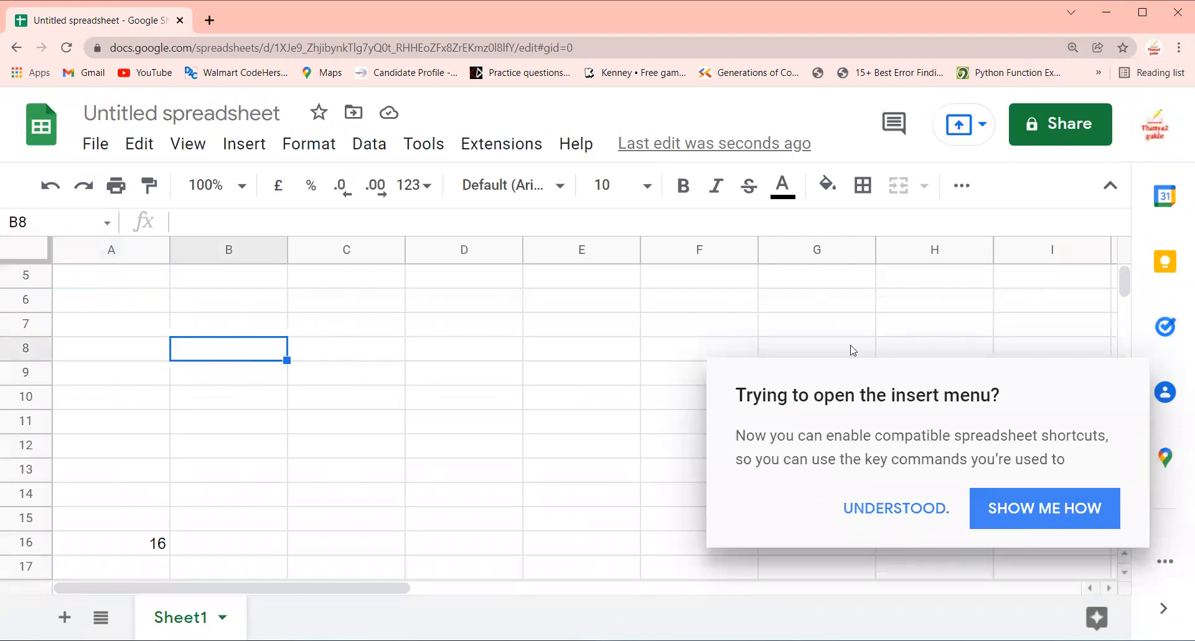
type("THANYA")
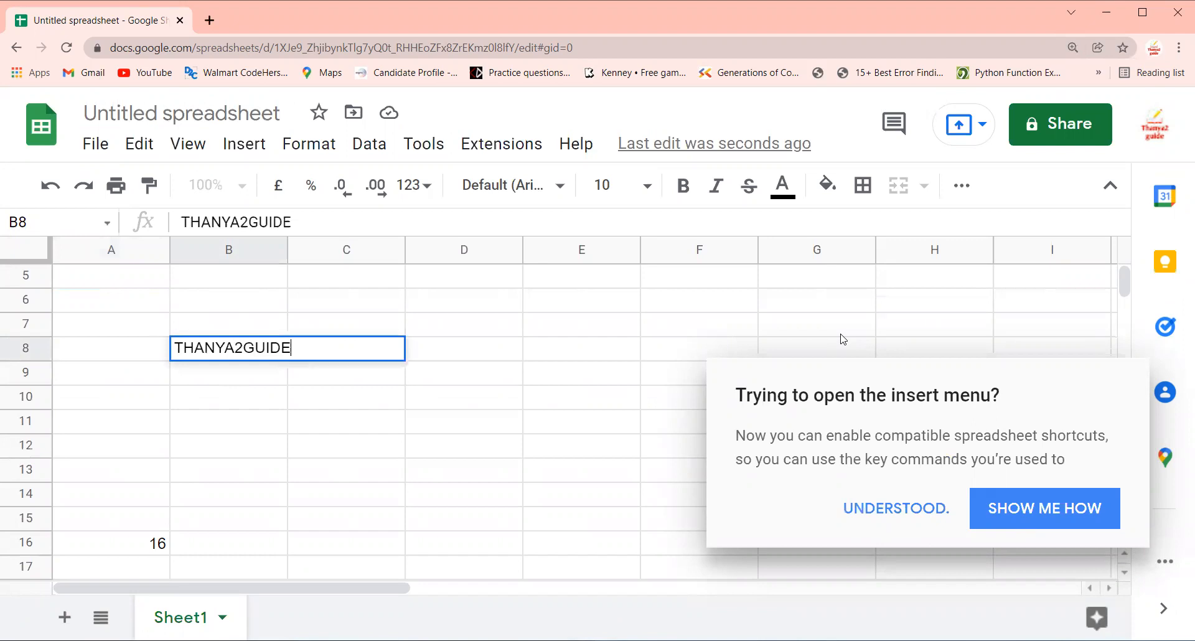
type("2GUIDE")
key("Return")
scroll(820, 273, "up", 2)
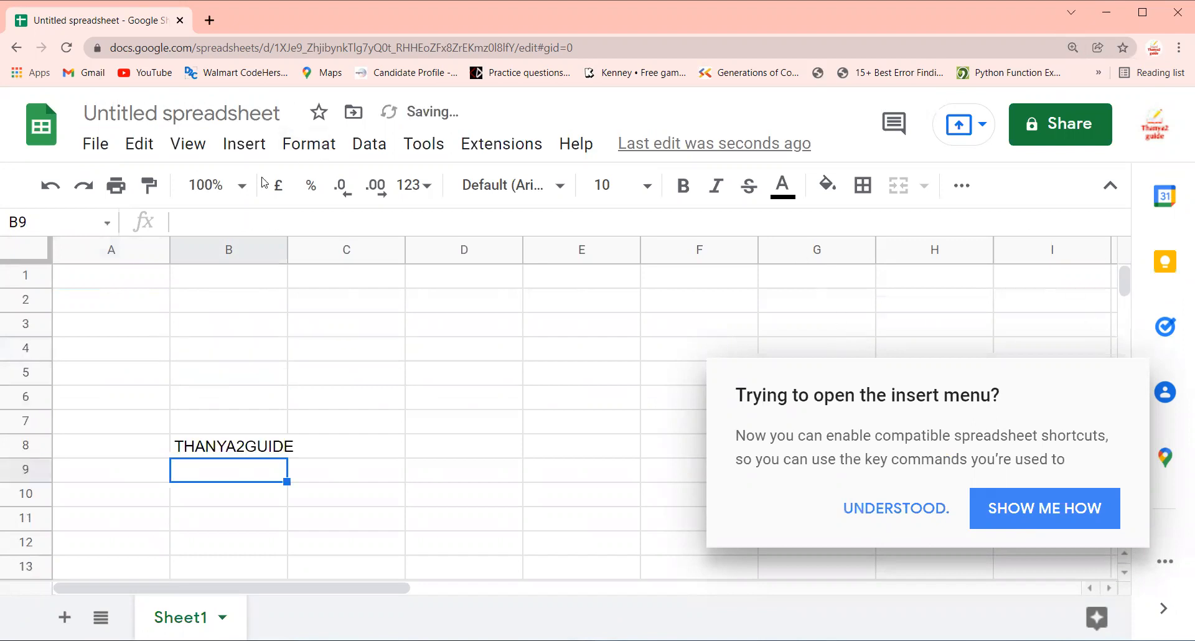
Widen column B so that the whole sample text fits inside it
left_click(260, 250)
left_click_drag(302, 256, 364, 255)
left_click(395, 362)
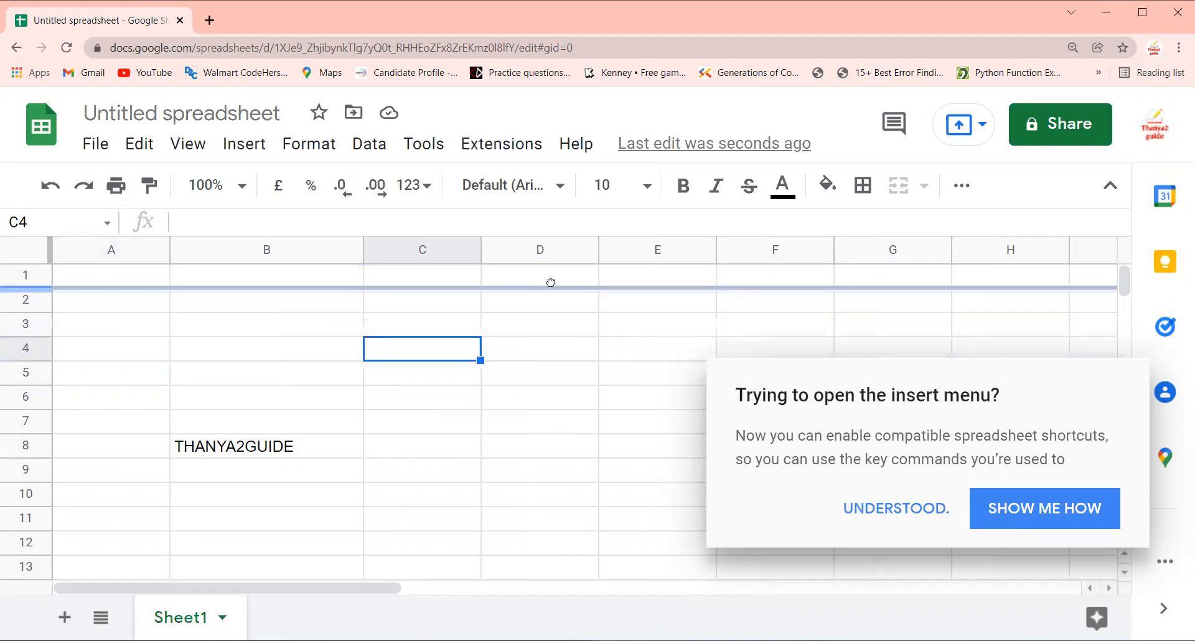
left_click(540, 248)
left_click(548, 426)
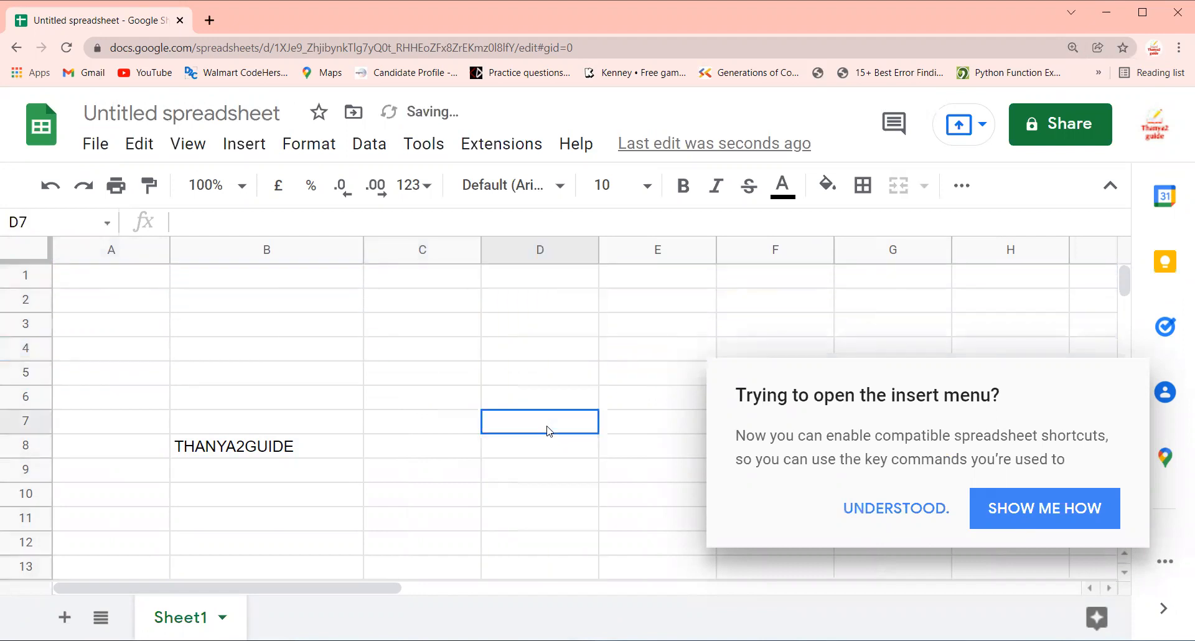
Enter the formula =left(B8,5) in D8 to extract the first five characters of the sample text
left_click(542, 454)
type("=left(")
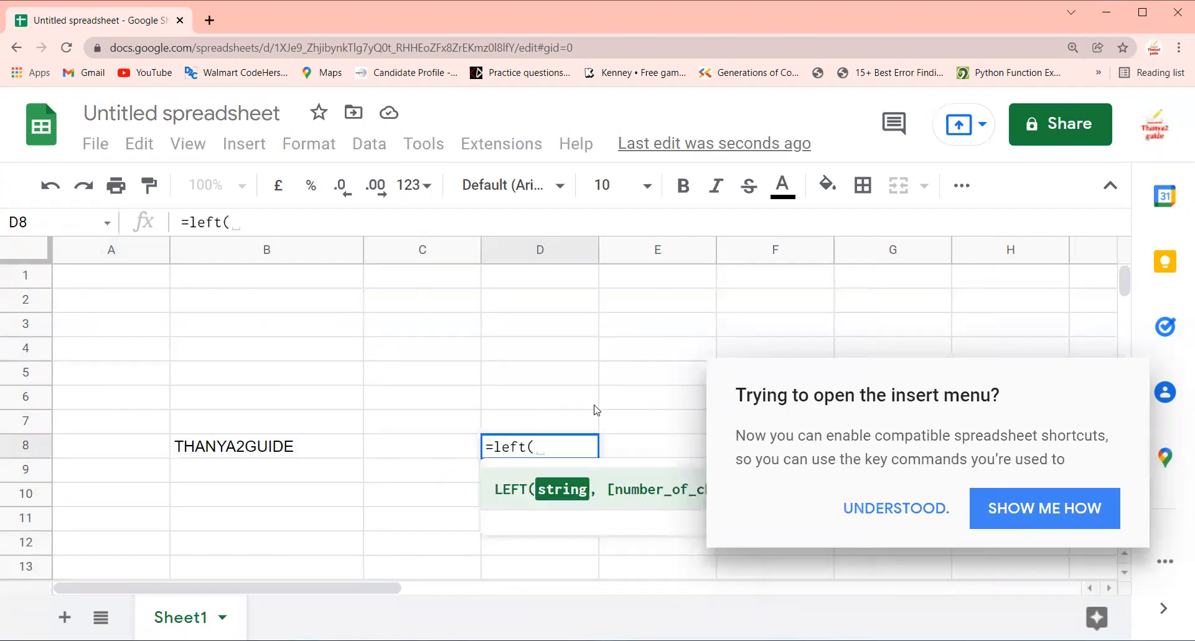
left_click(278, 446)
type(",")
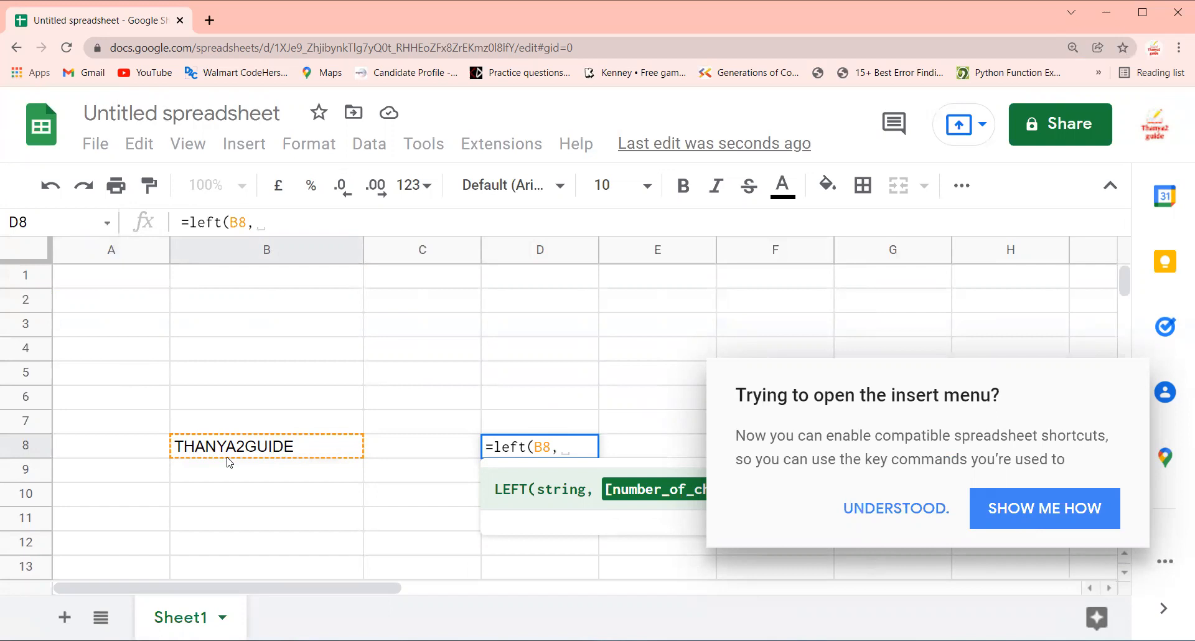
type("5")
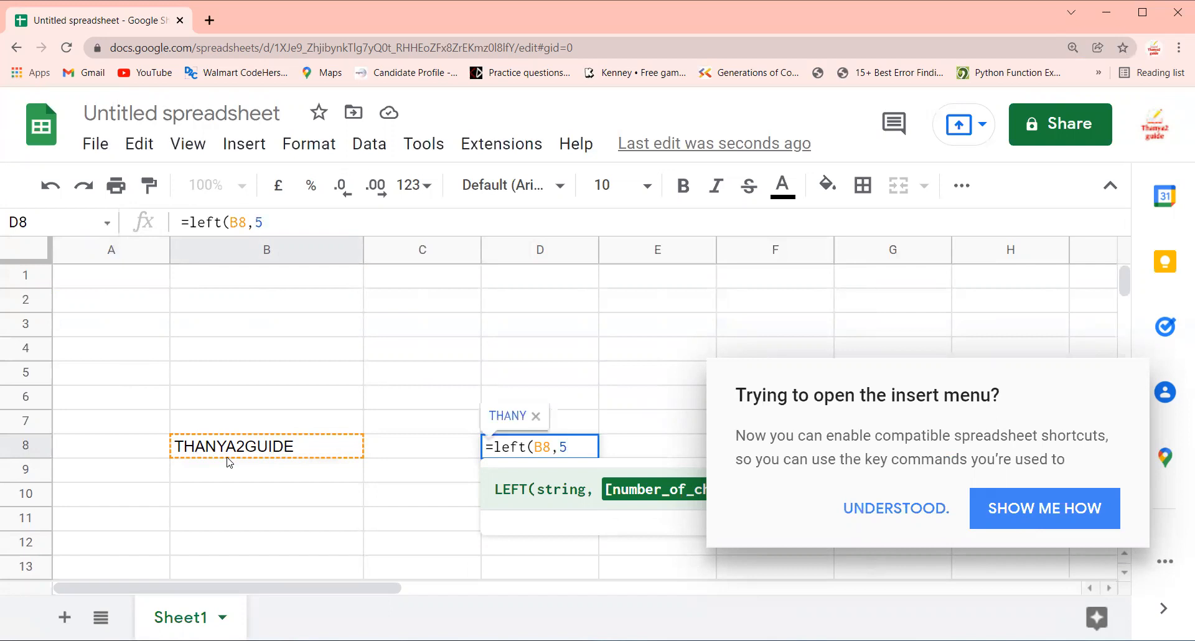
type(")")
key("Return")
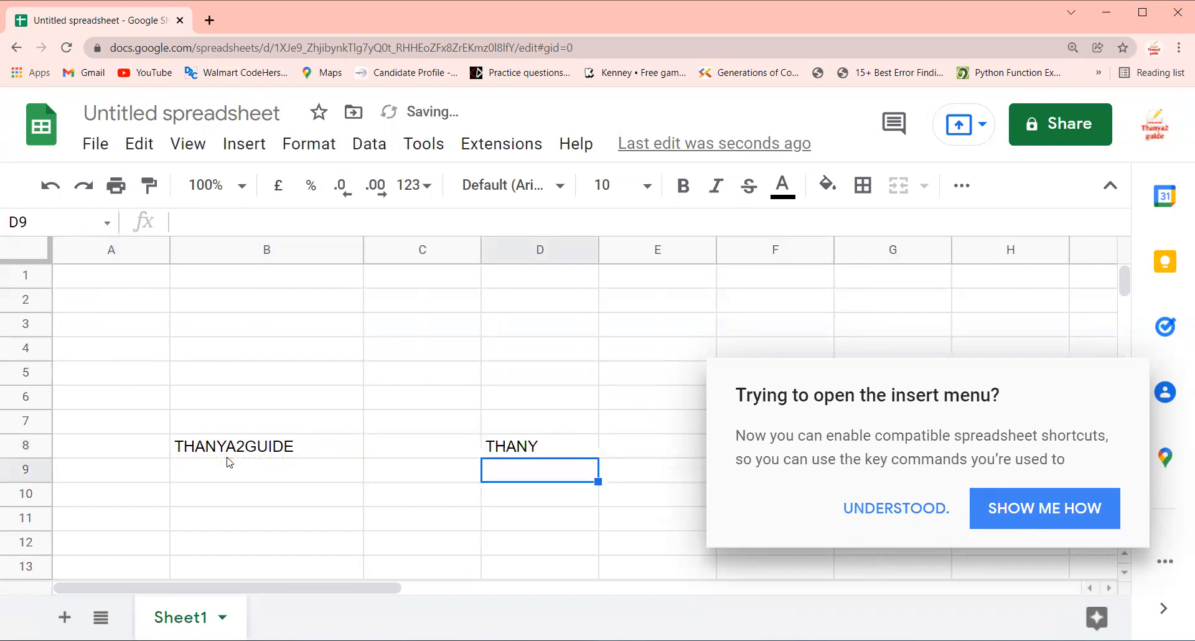
Dismiss the shortcuts prompt and enter the formula =left(B8,6) in E8 to extract the first six characters of the sample text
left_click(291, 451)
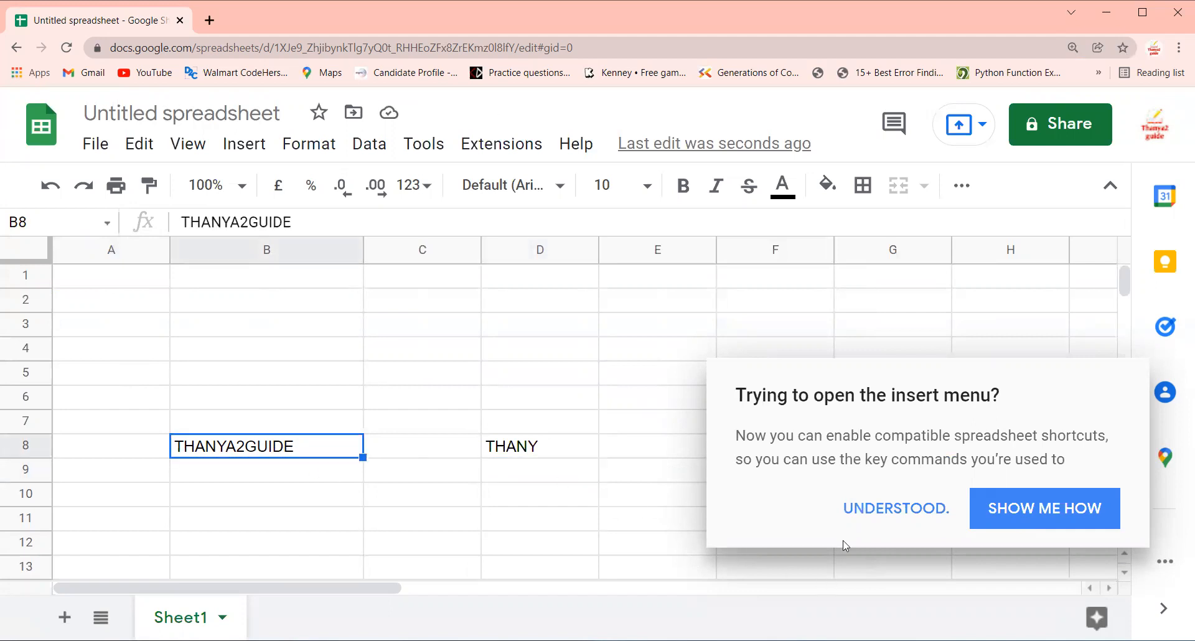
left_click(876, 504)
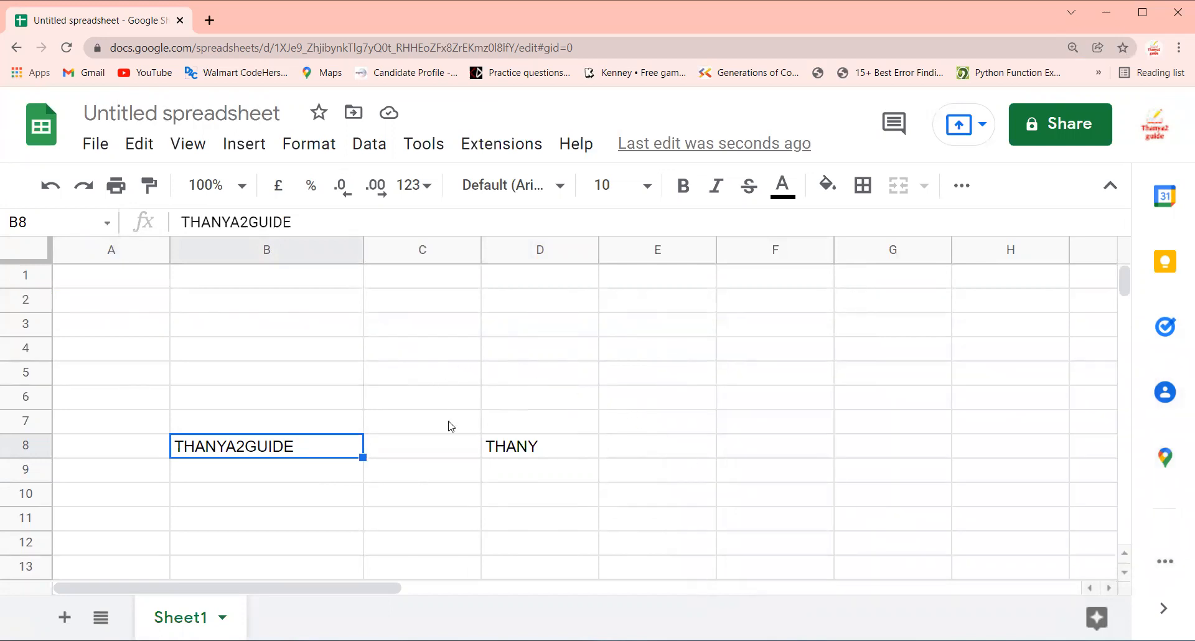
left_click(654, 455)
type("=")
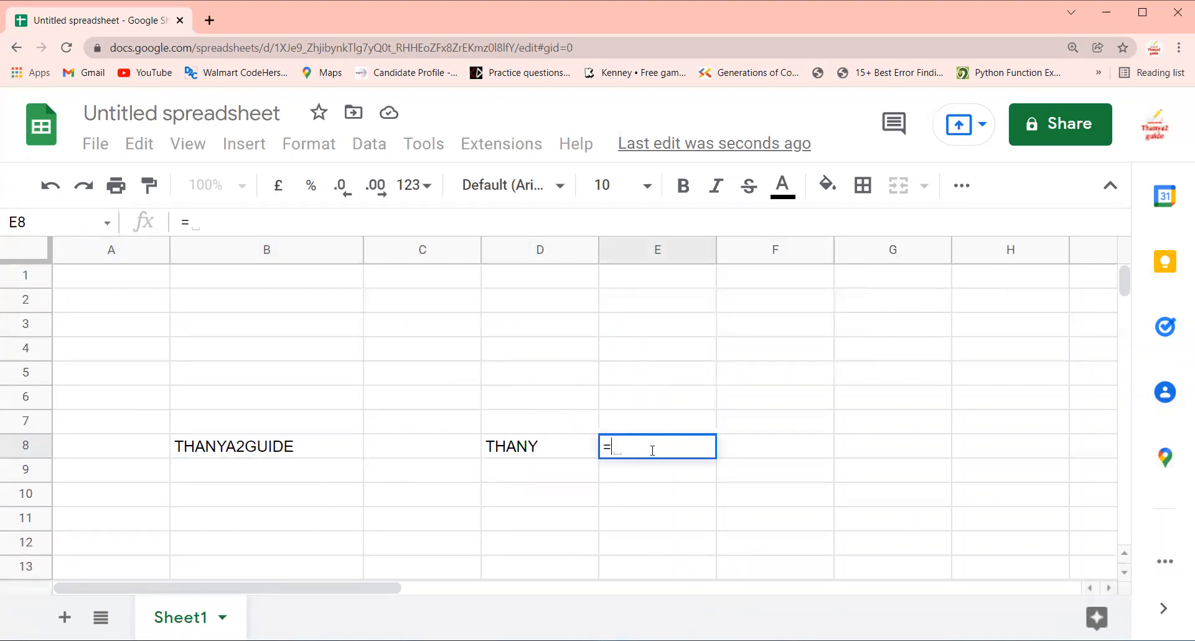
type("left")
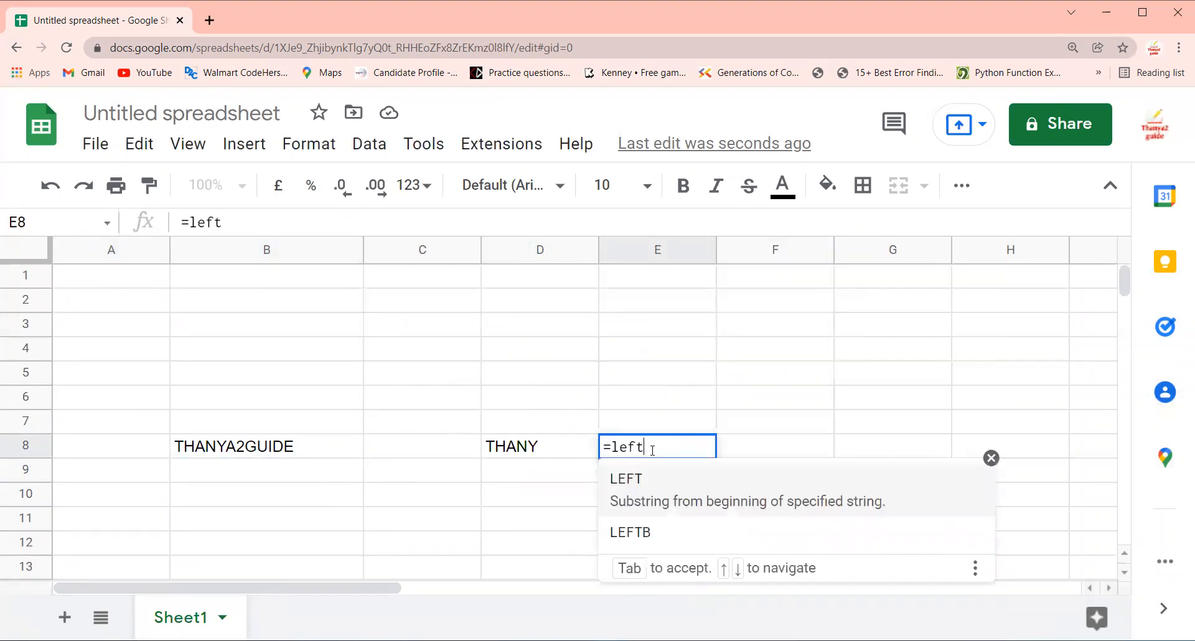
type("(")
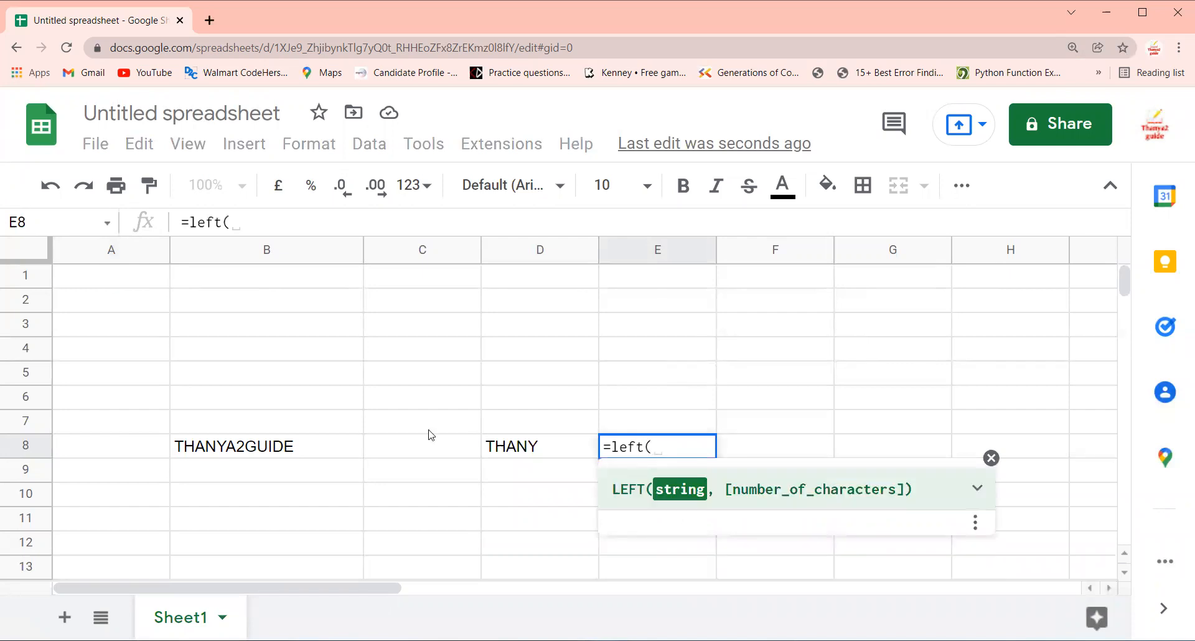
left_click(297, 455)
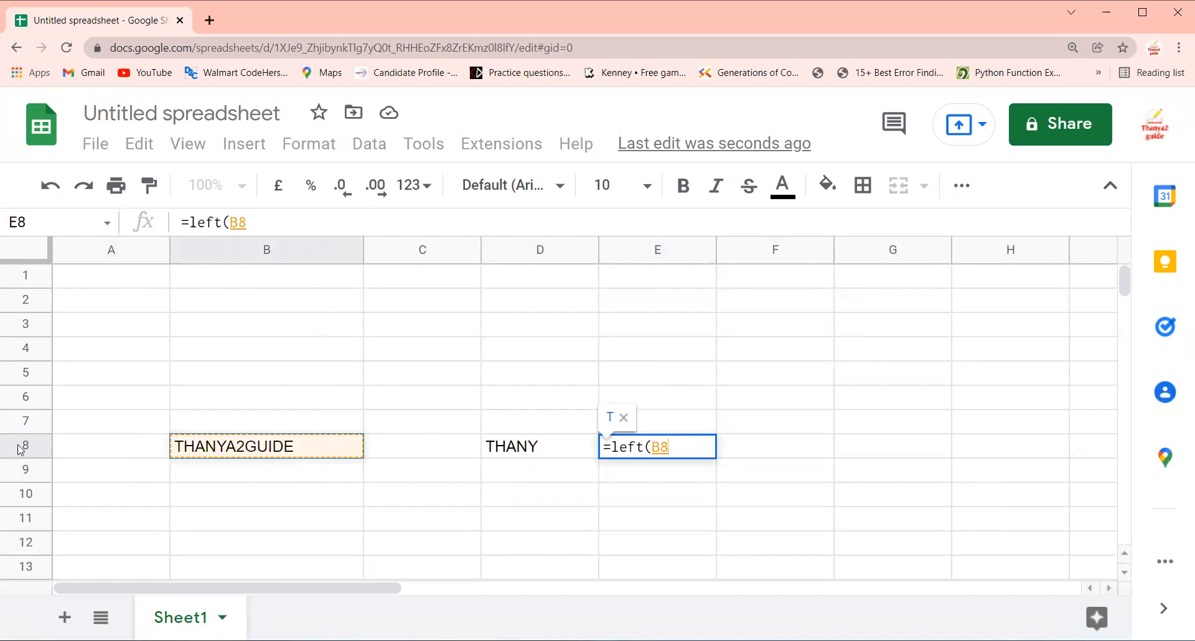
type(",")
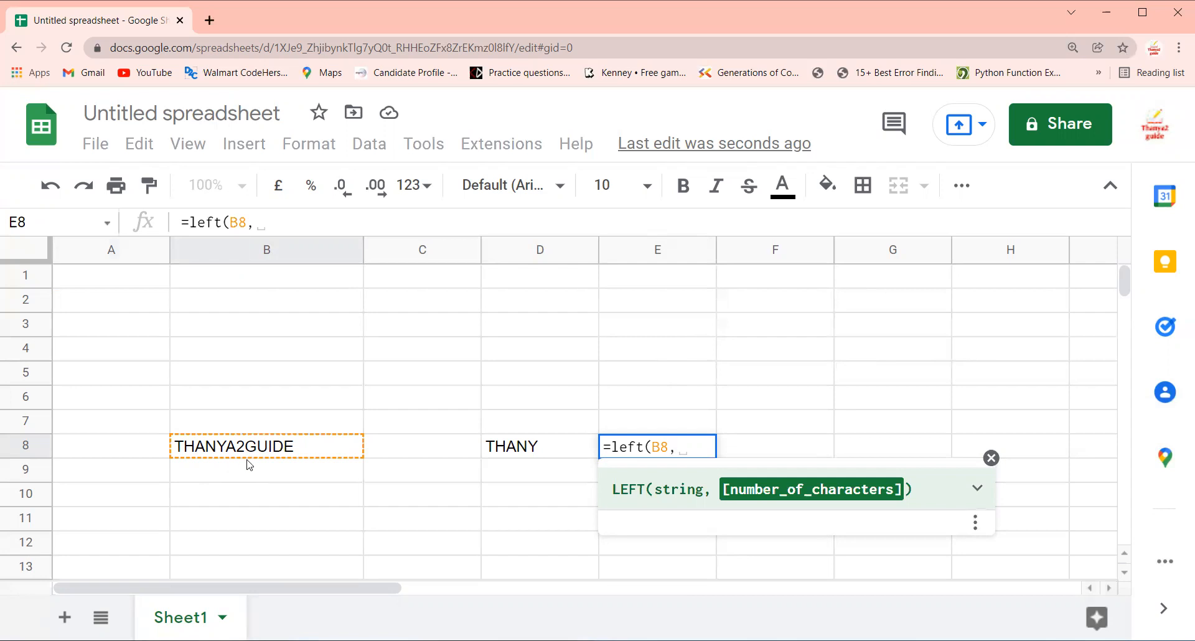
type("6)")
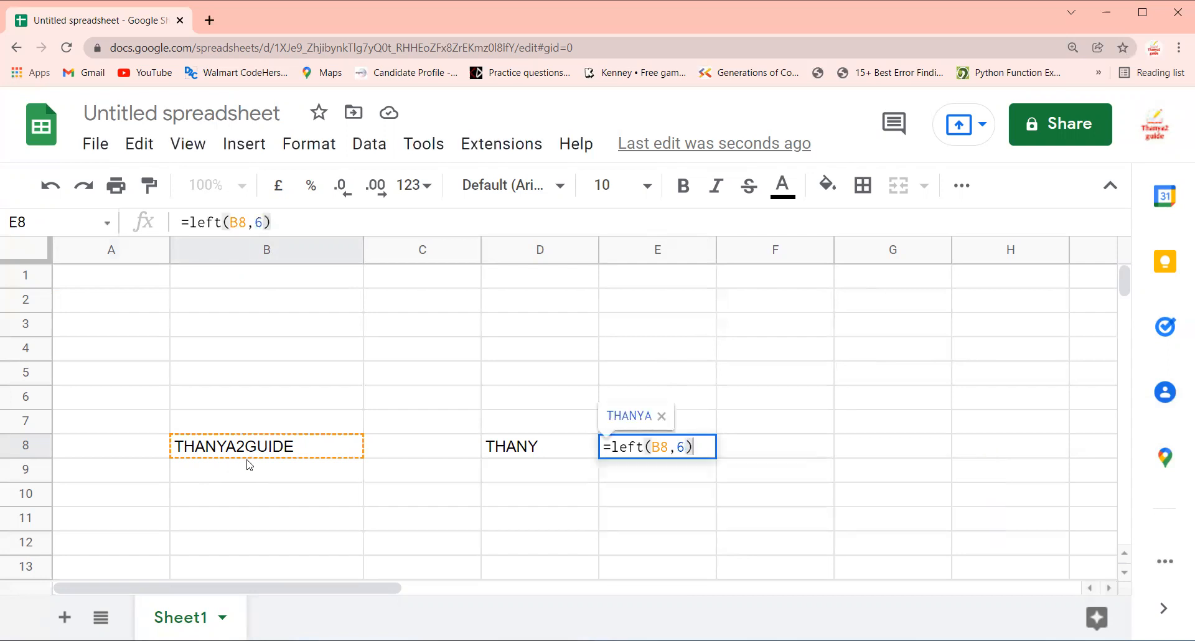
key("Return")
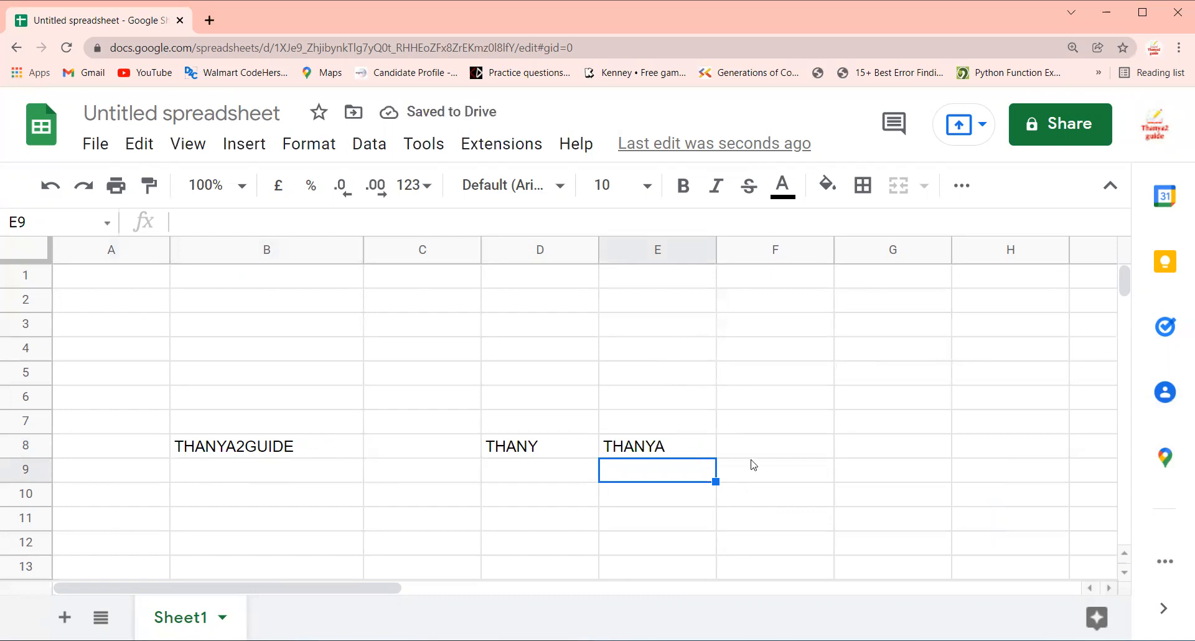
left_click(112, 279)
type("=l")
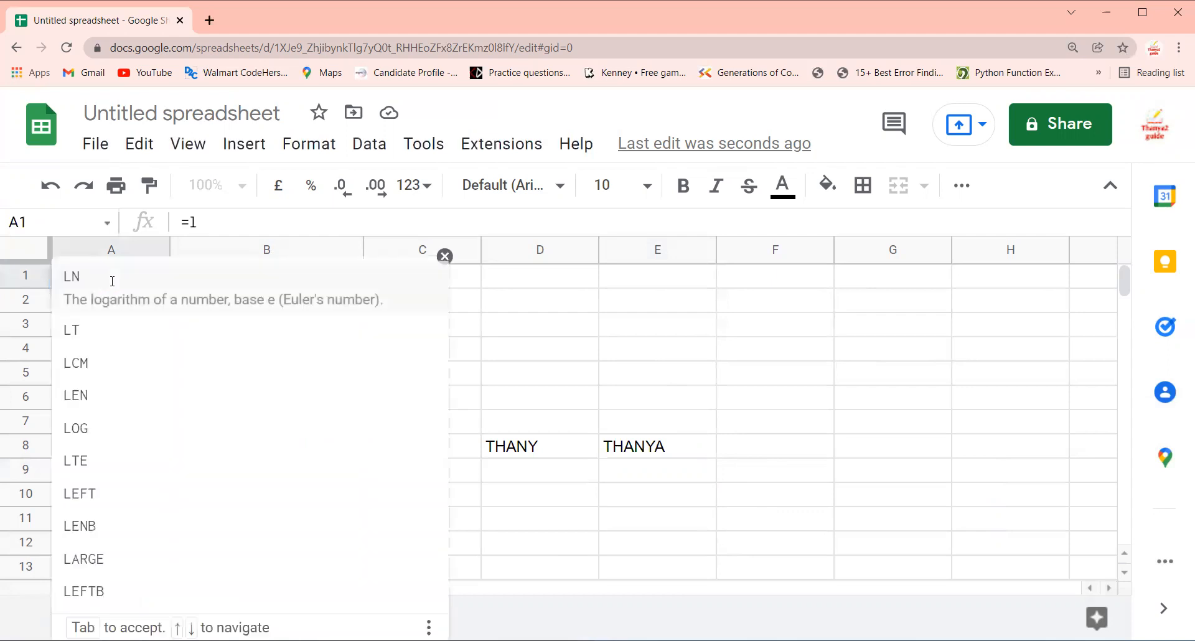
type("eft(")
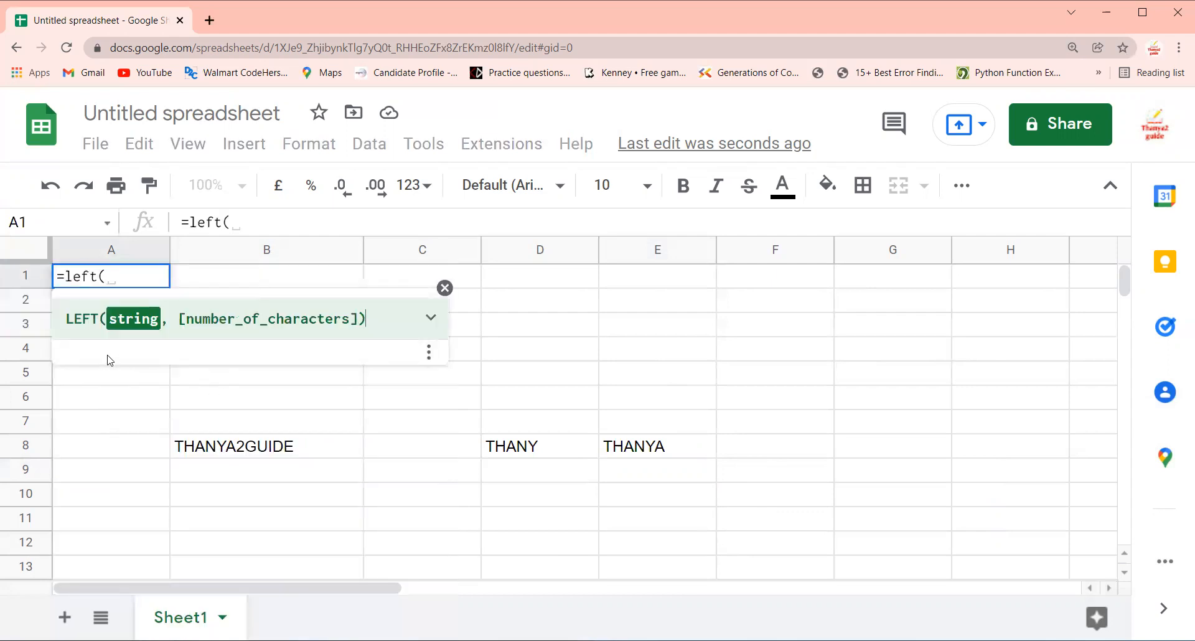
key("ctrl+a")
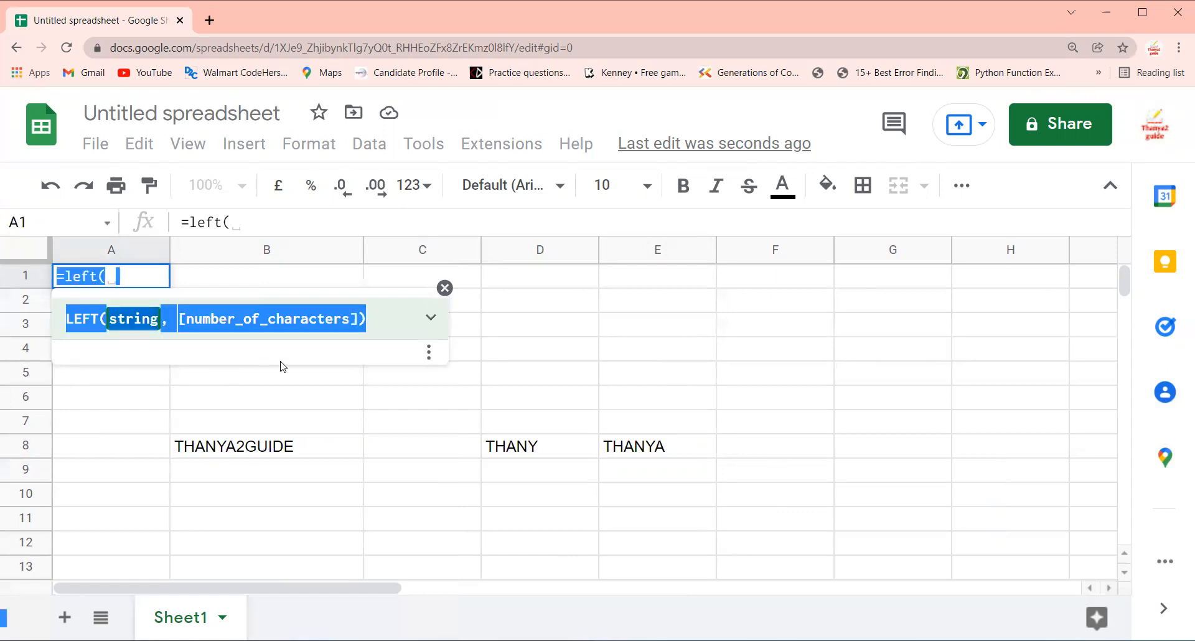
left_click(444, 288)
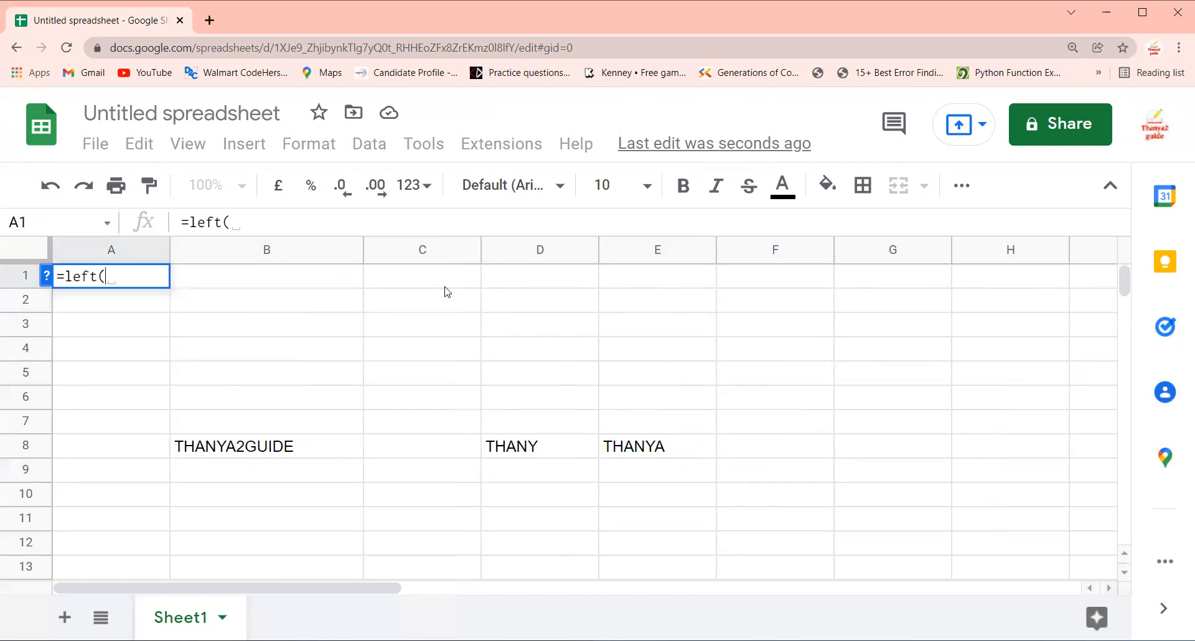
left_click(168, 328)
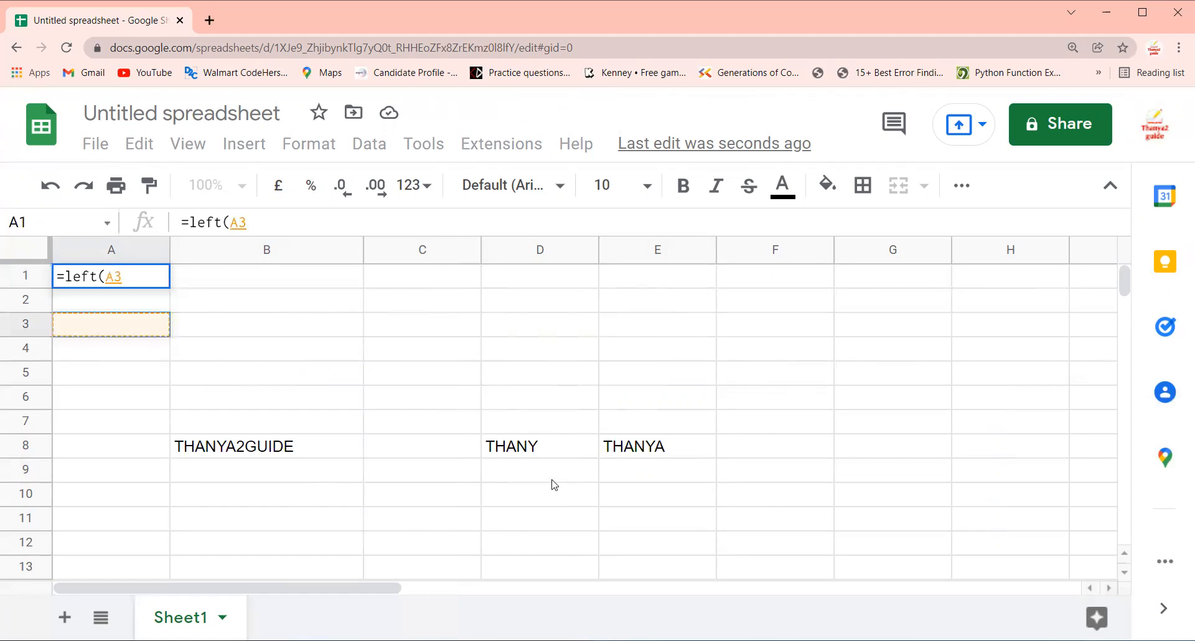
left_click(530, 500)
type("=")
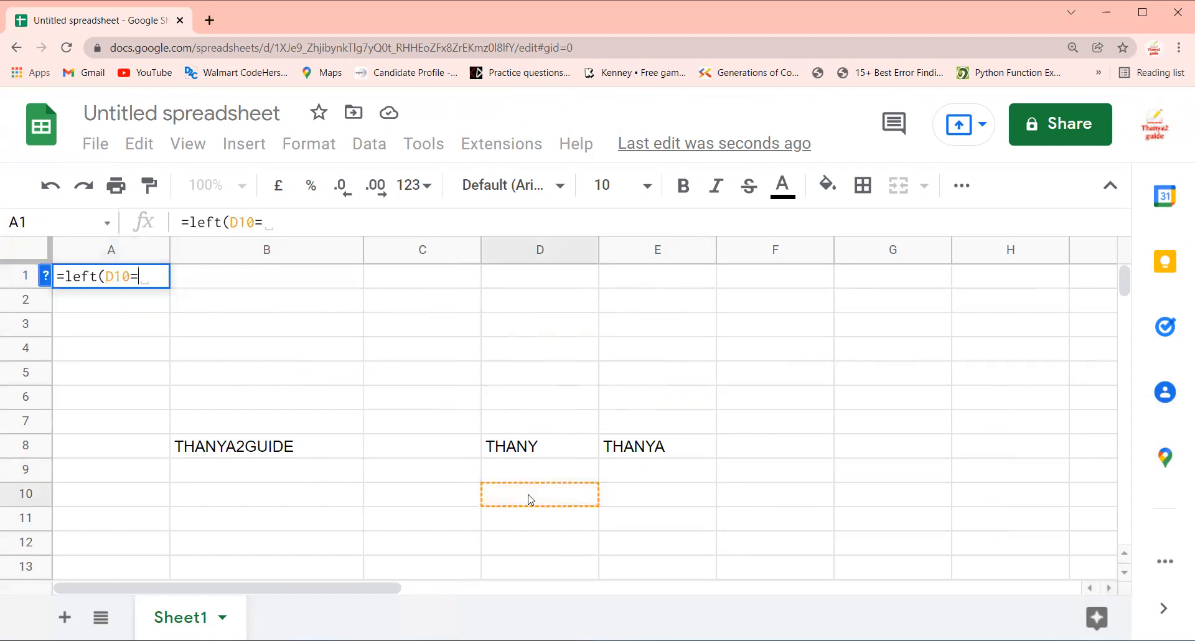
type("right")
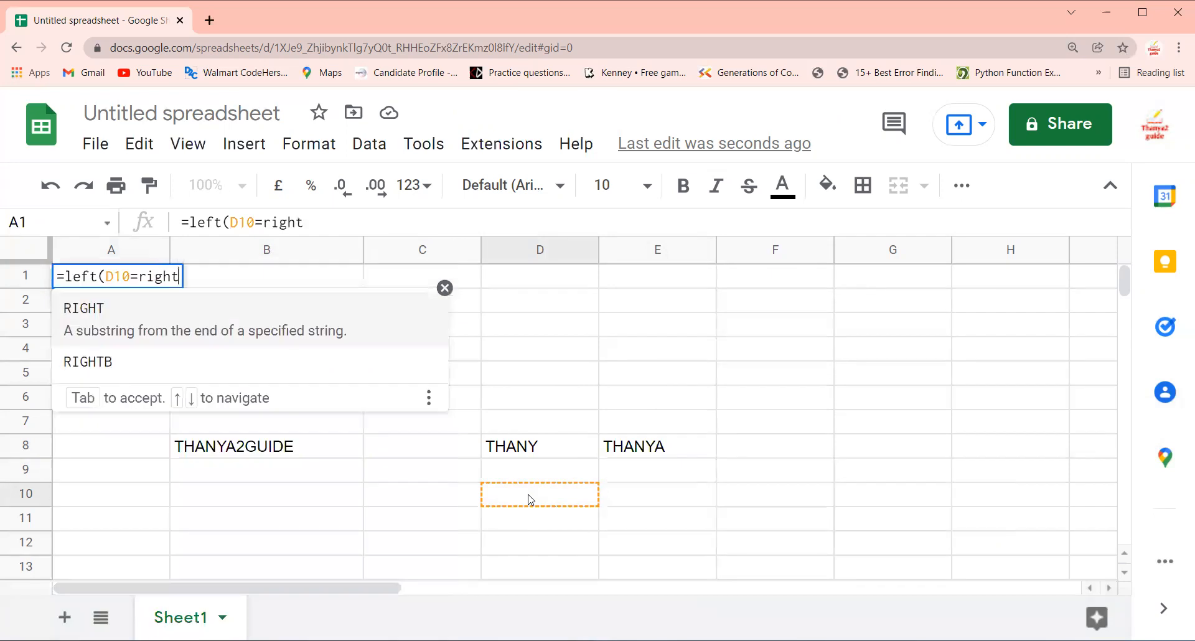
key("BackSpace")
key("BackSpace")
key("BackSpace")
key("BackSpace")
key("BackSpace")
key("BackSpace")
key("BackSpace")
key("BackSpace")
key("BackSpace")
key("BackSpace")
key("BackSpace")
key("BackSpace")
key("BackSpace")
key("BackSpace")
key("BackSpace")
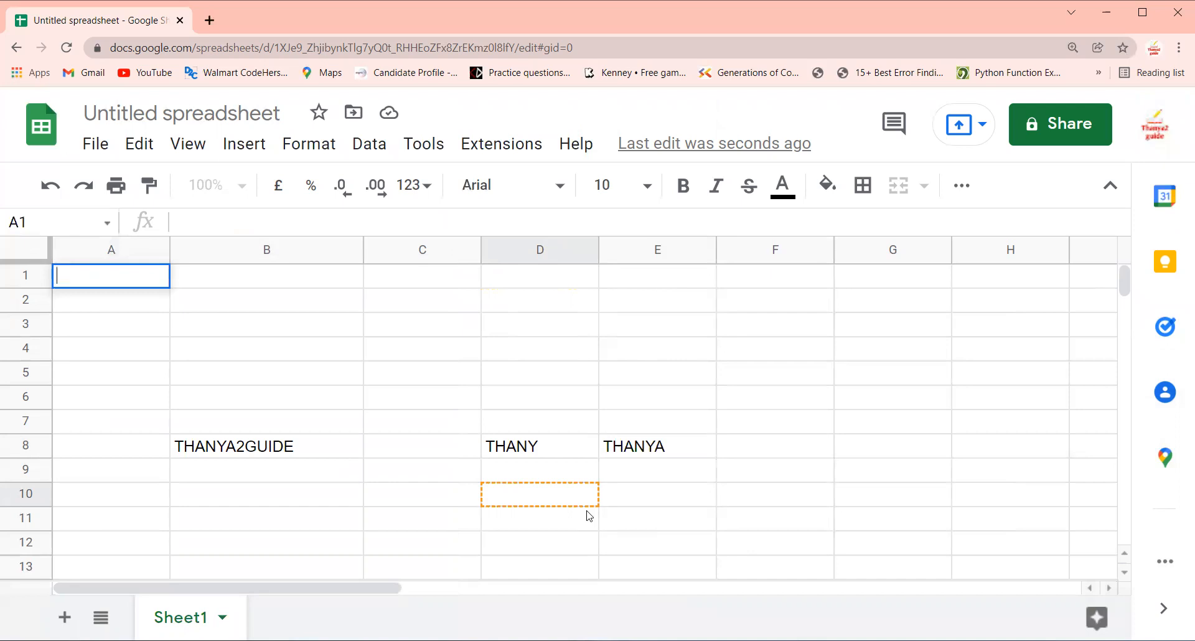
Enter the formula =right(B8,5) in D10 to extract the last five characters of the sample text
left_click(534, 501)
type("=righ")
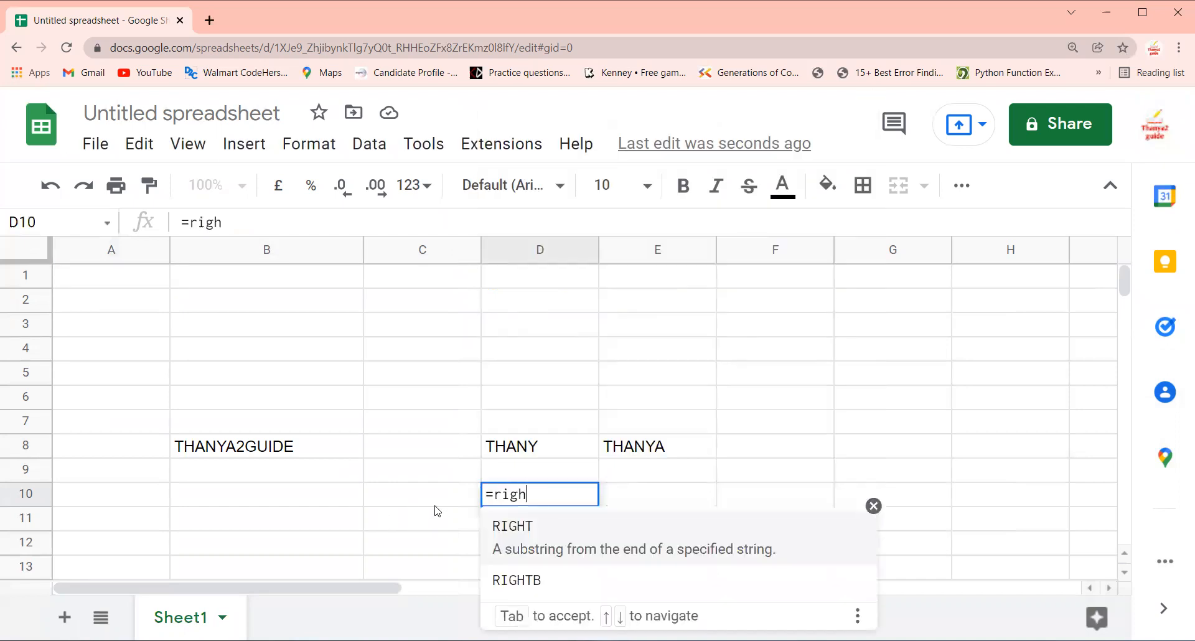
type("t(")
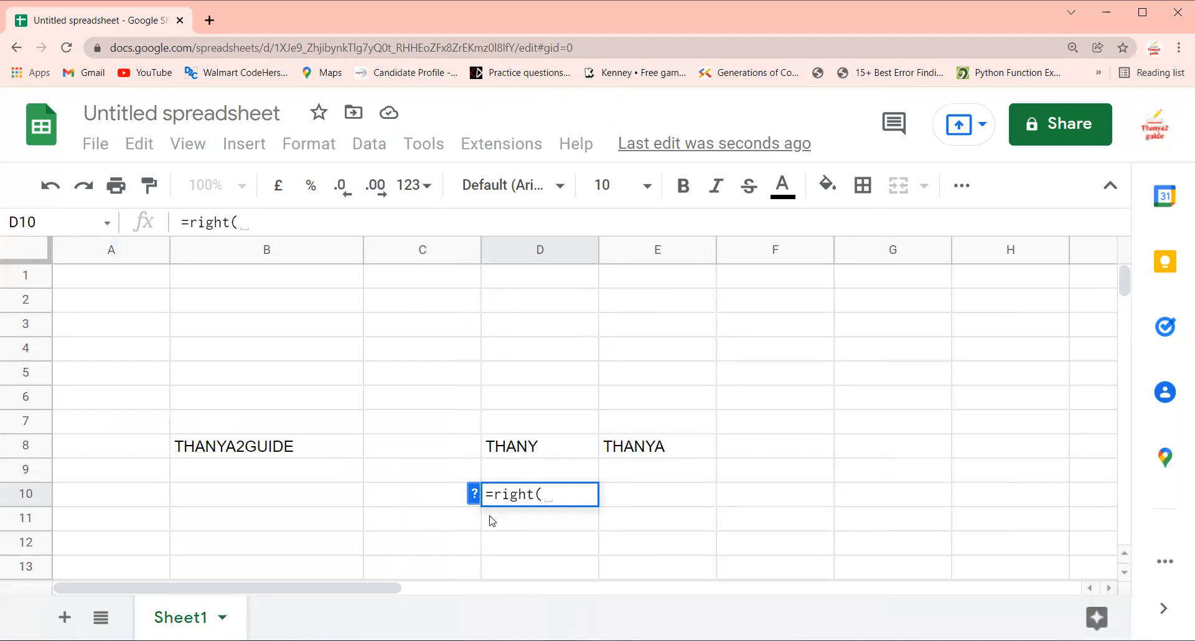
type("b")
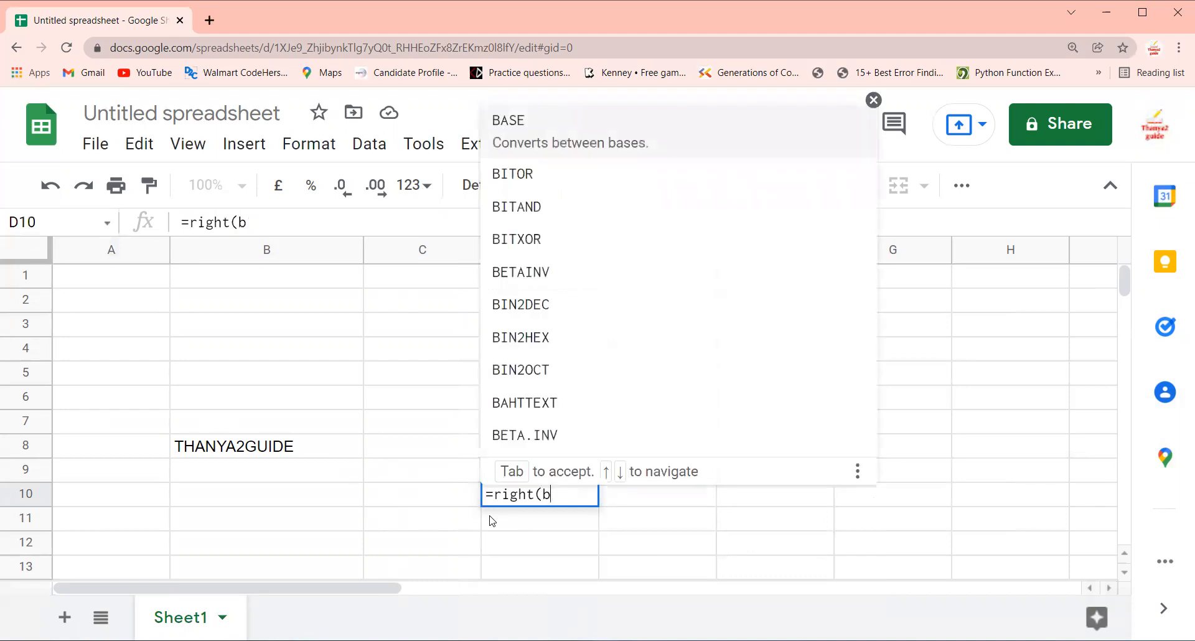
key("BackSpace")
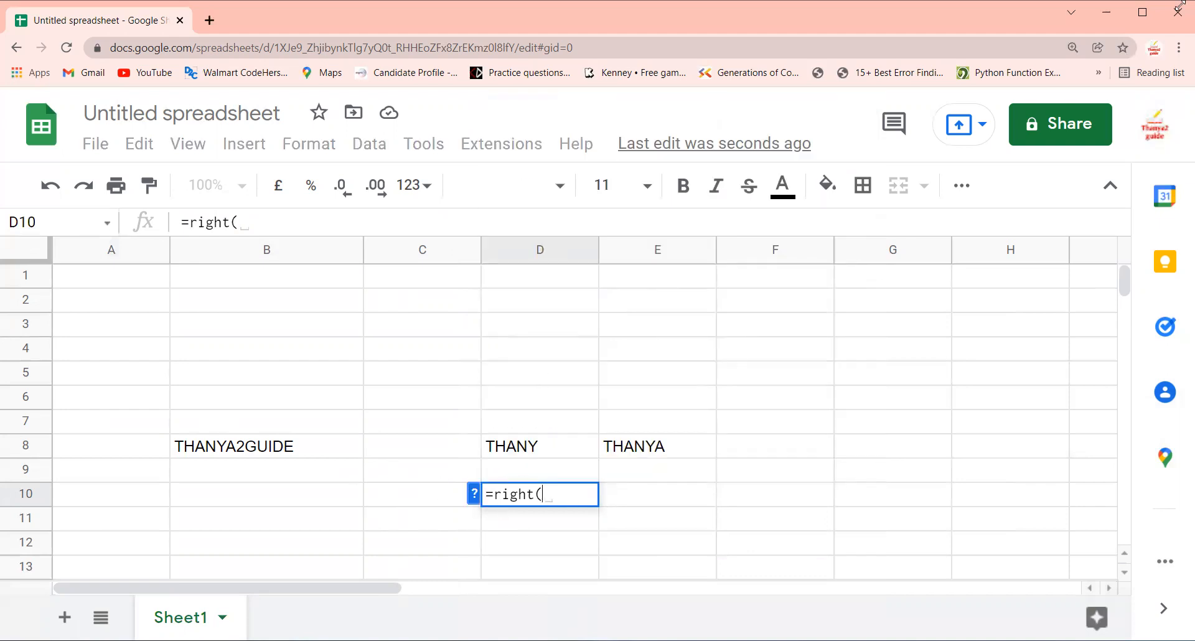
type("B")
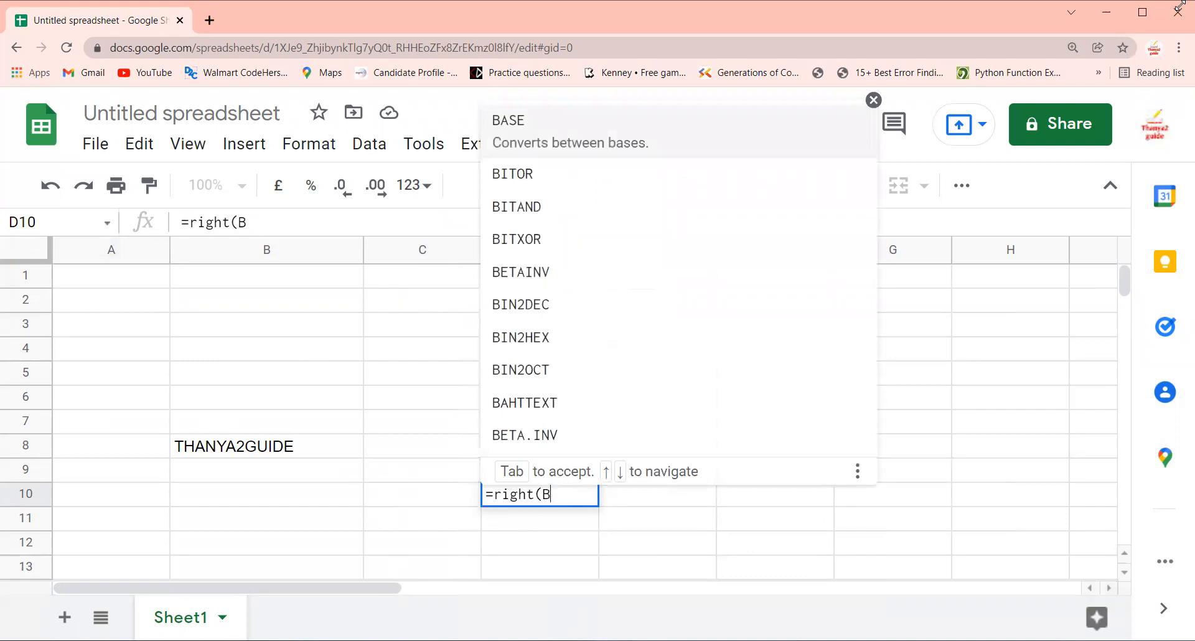
type("8")
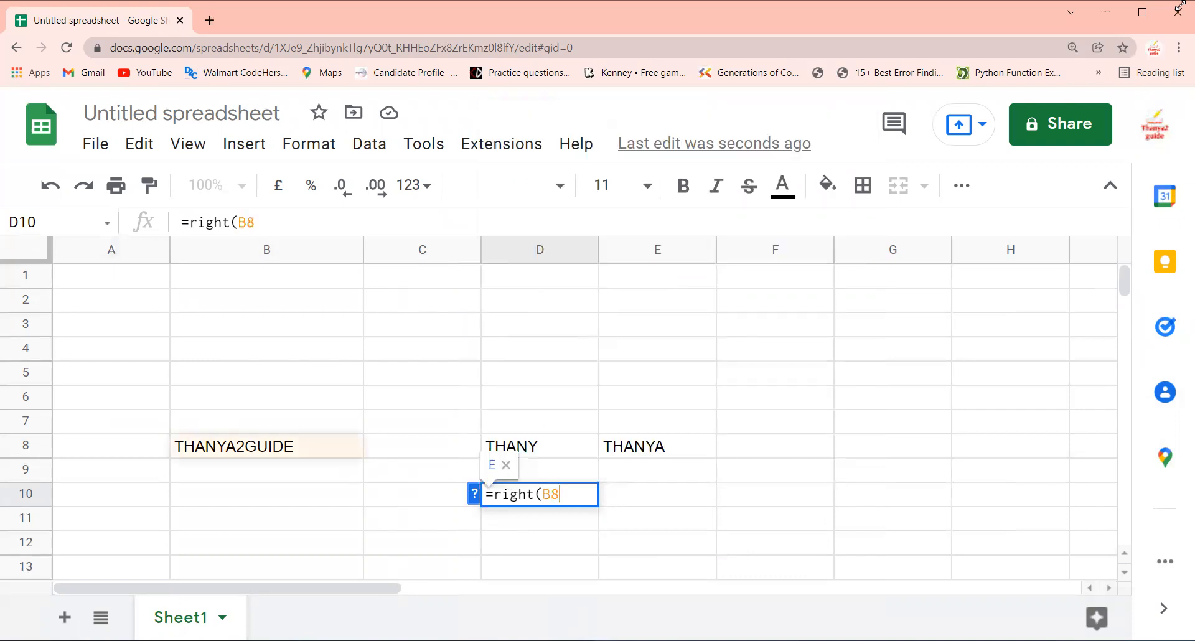
type(",")
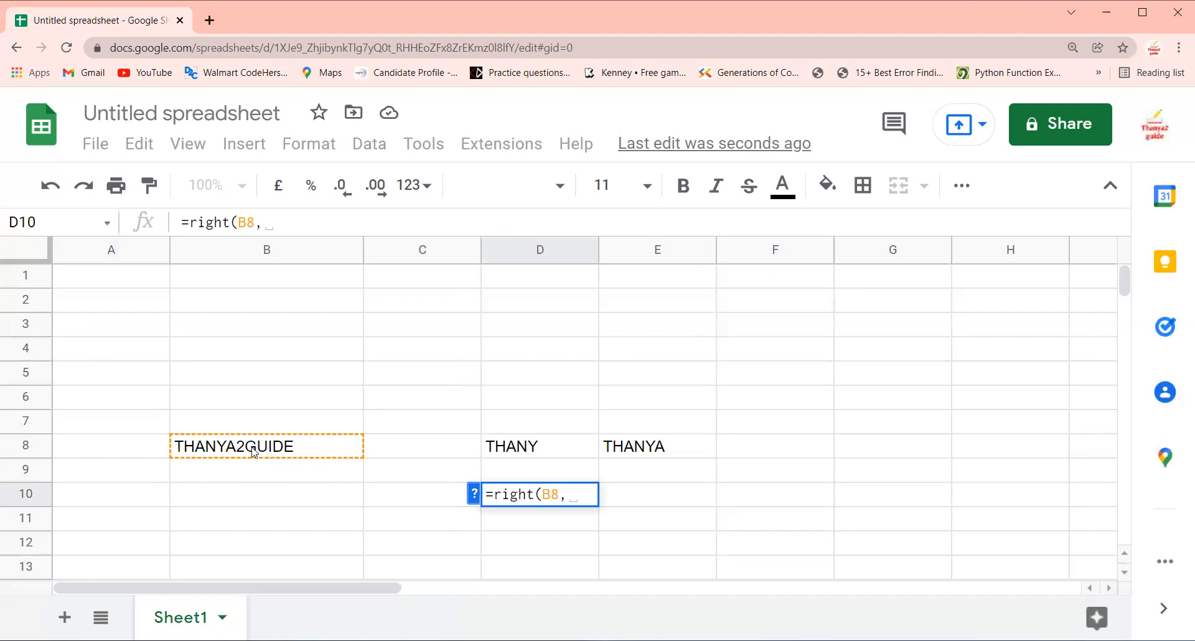
type("5)")
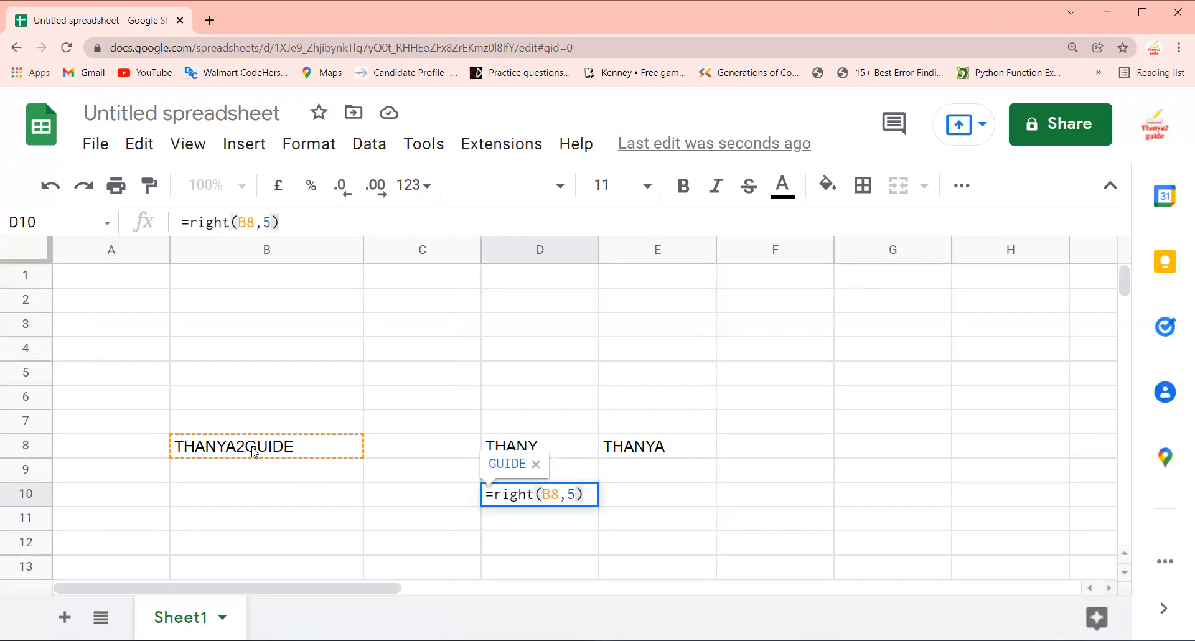
key("Return")
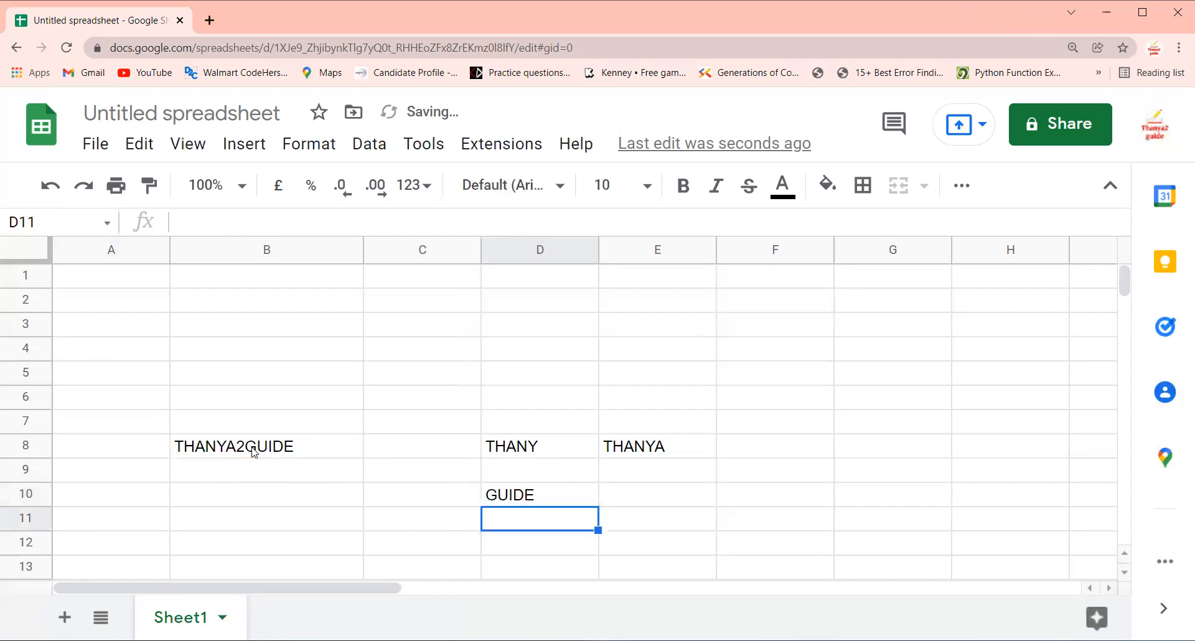
Start a RIGHT formula in B10 that takes the sample text in B8 as its source
left_click(317, 455)
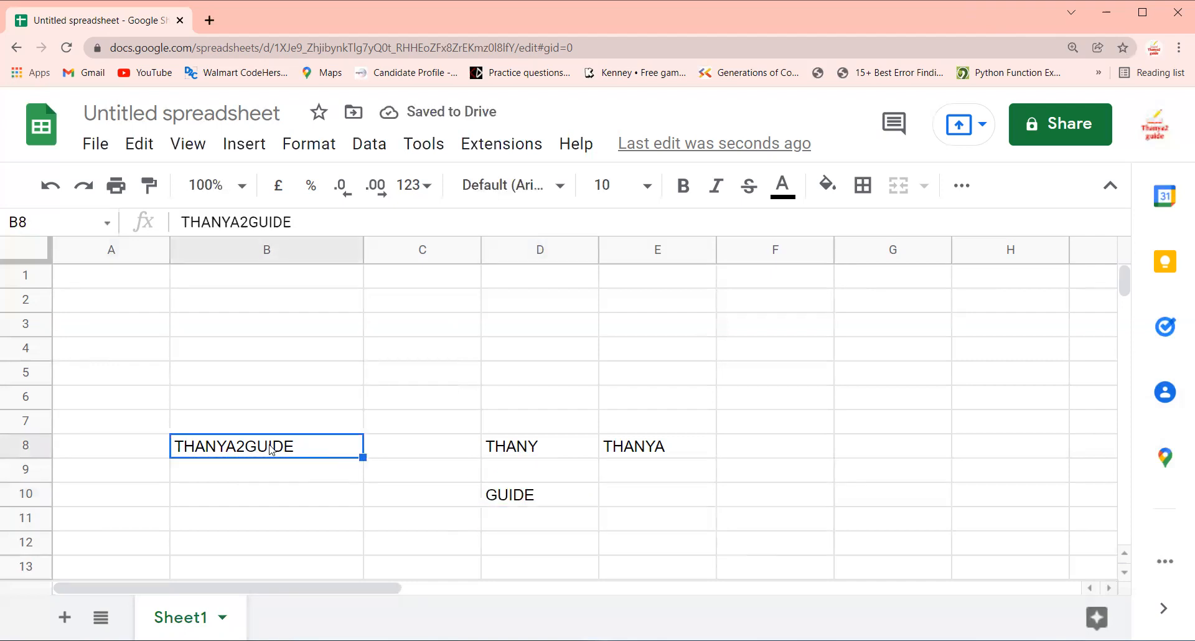
left_click(303, 500)
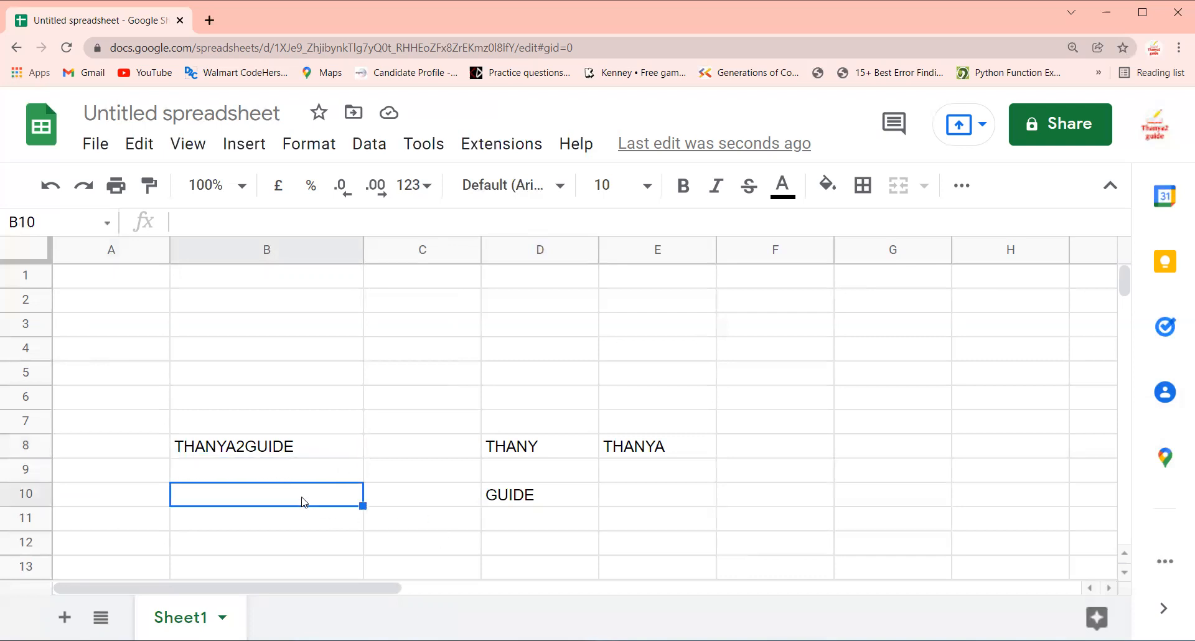
type("=R")
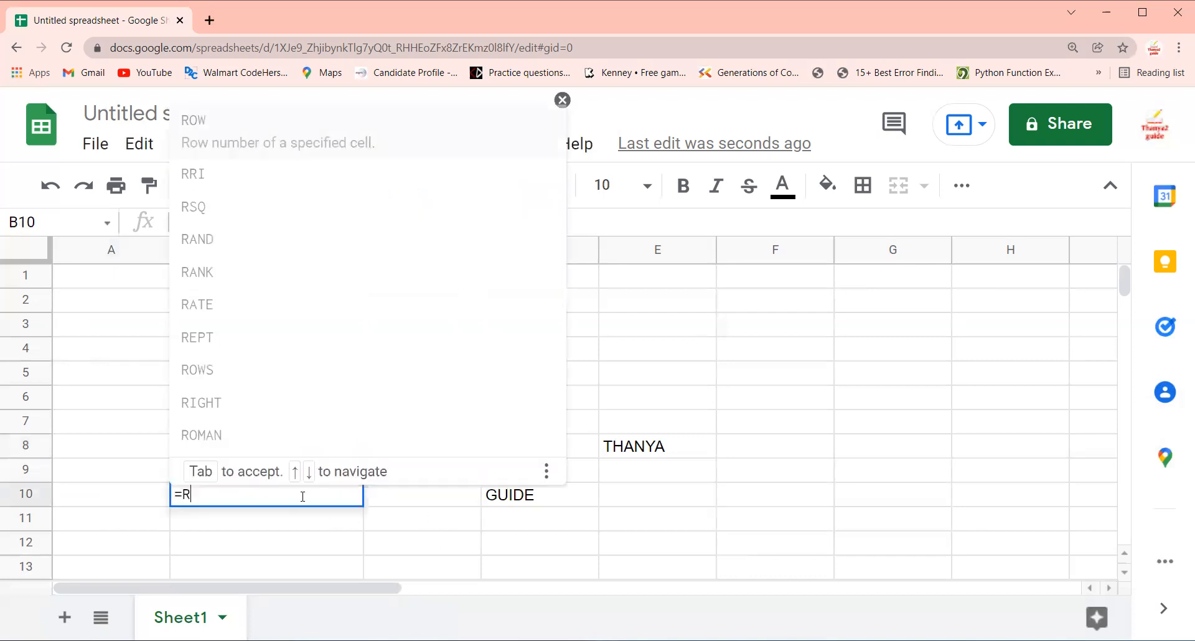
type("IGHT(")
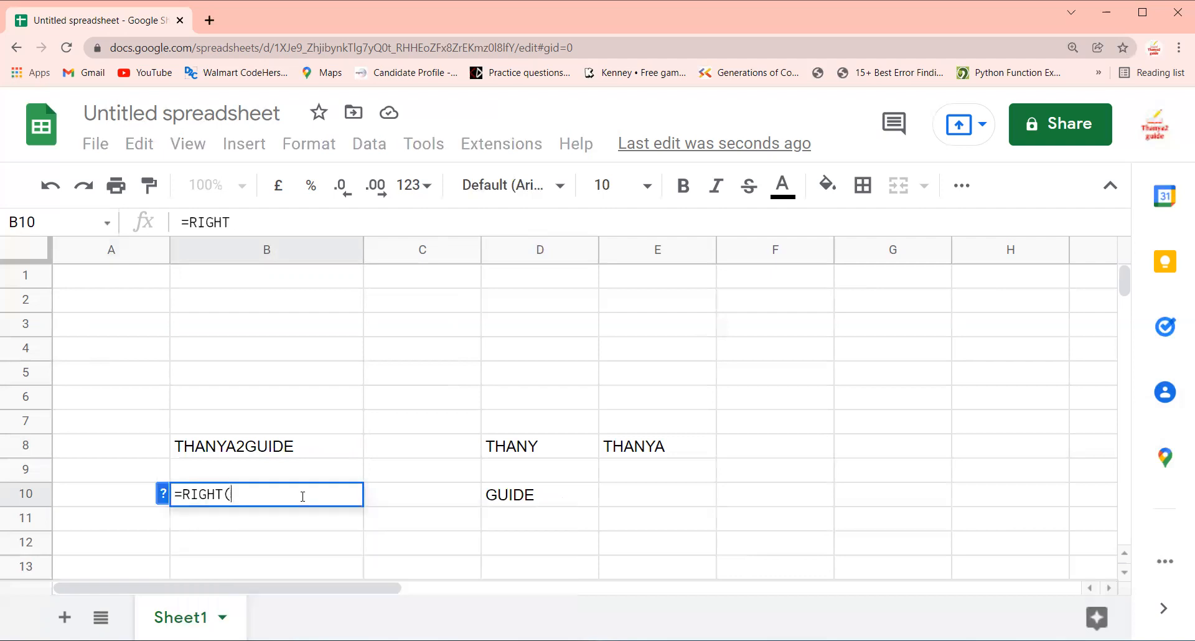
left_click(249, 449)
type(",")
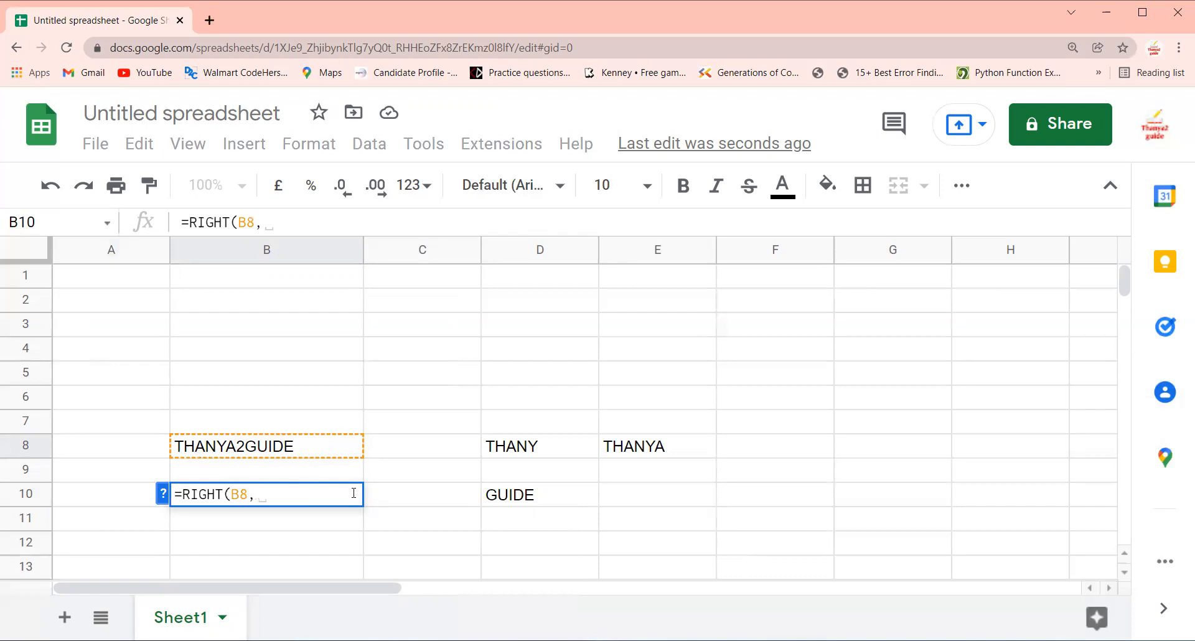
Try different character counts, such as 7, 8, 5 and 10, in the RIGHT formula in B10 to preview the extracted text
type("12")
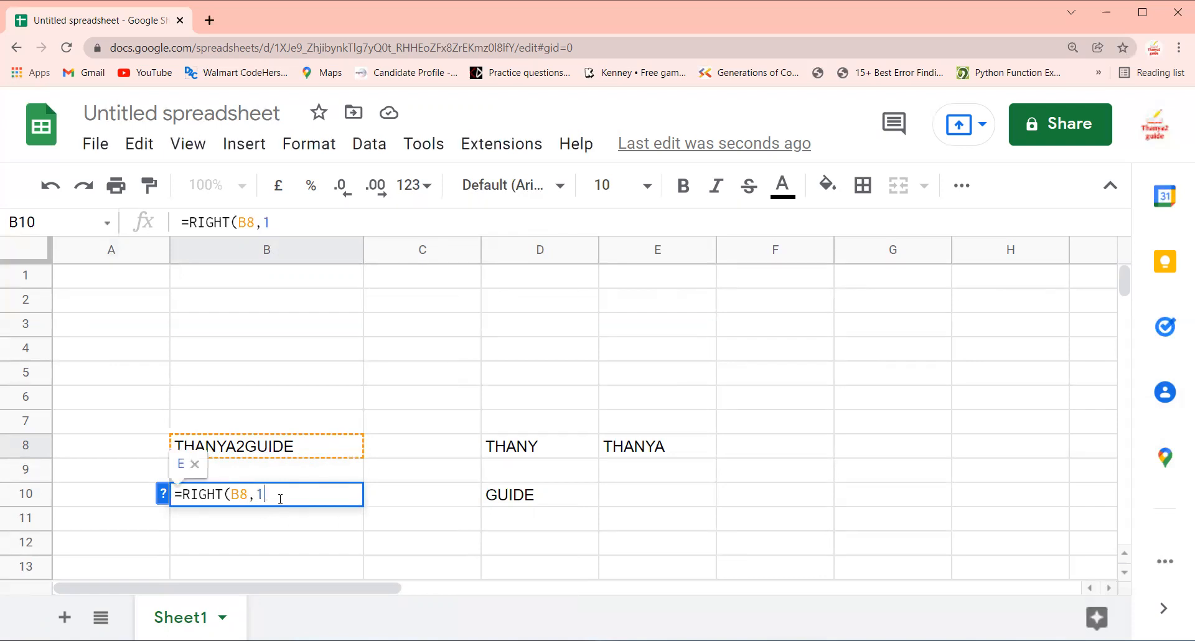
key("BackSpace")
key("BackSpace")
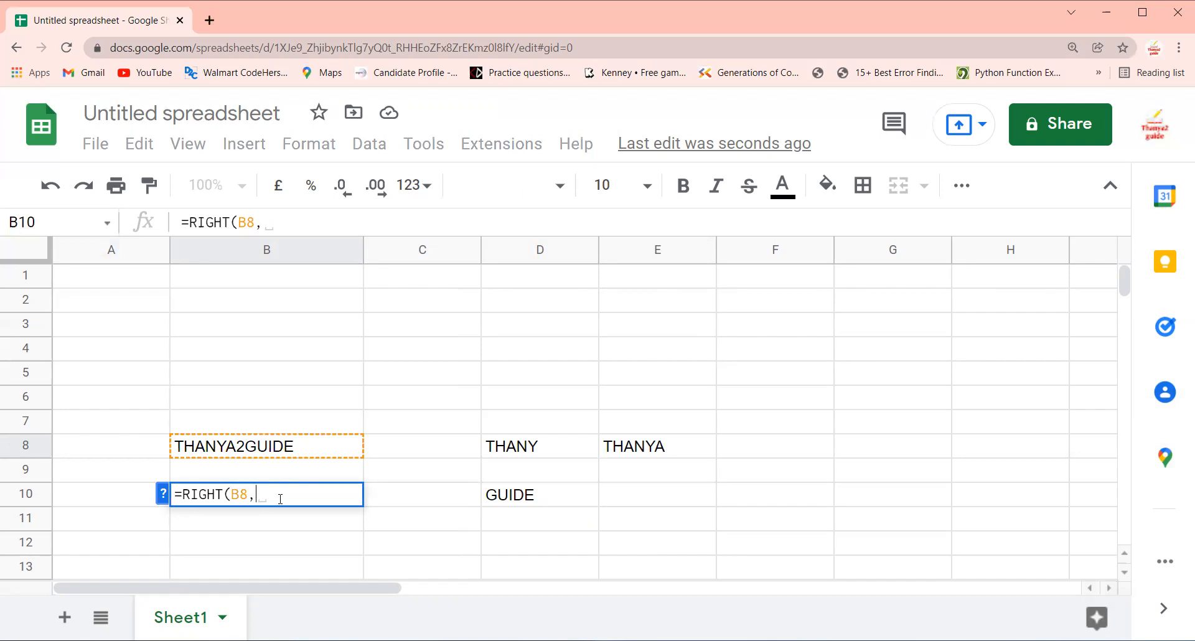
type("7")
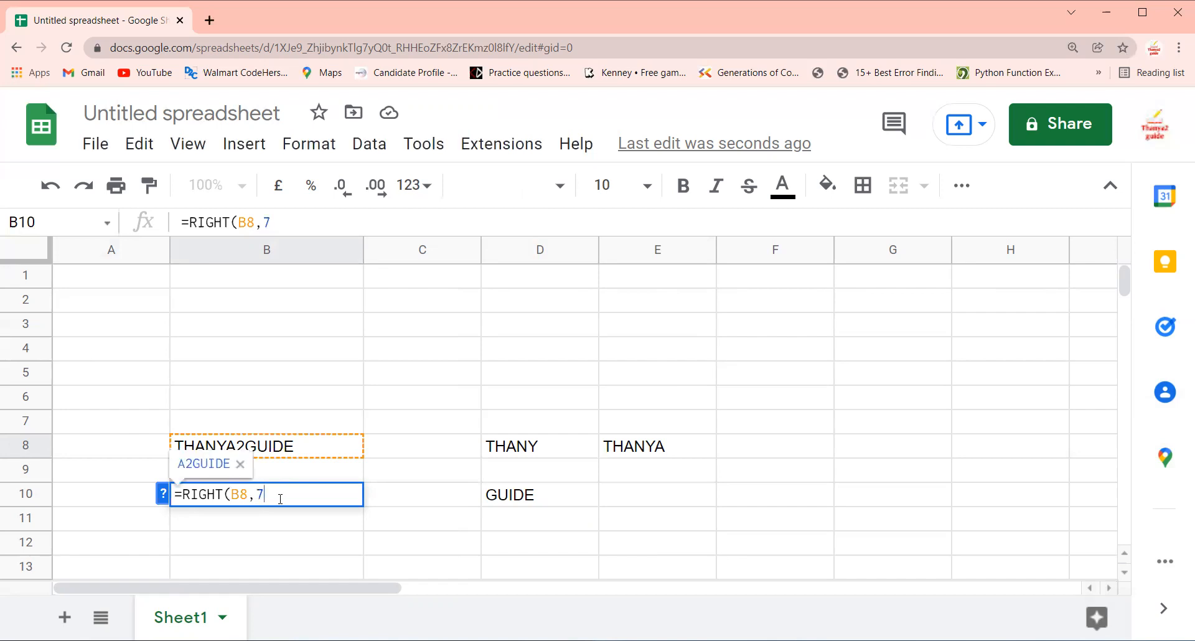
key("BackSpace")
type("8")
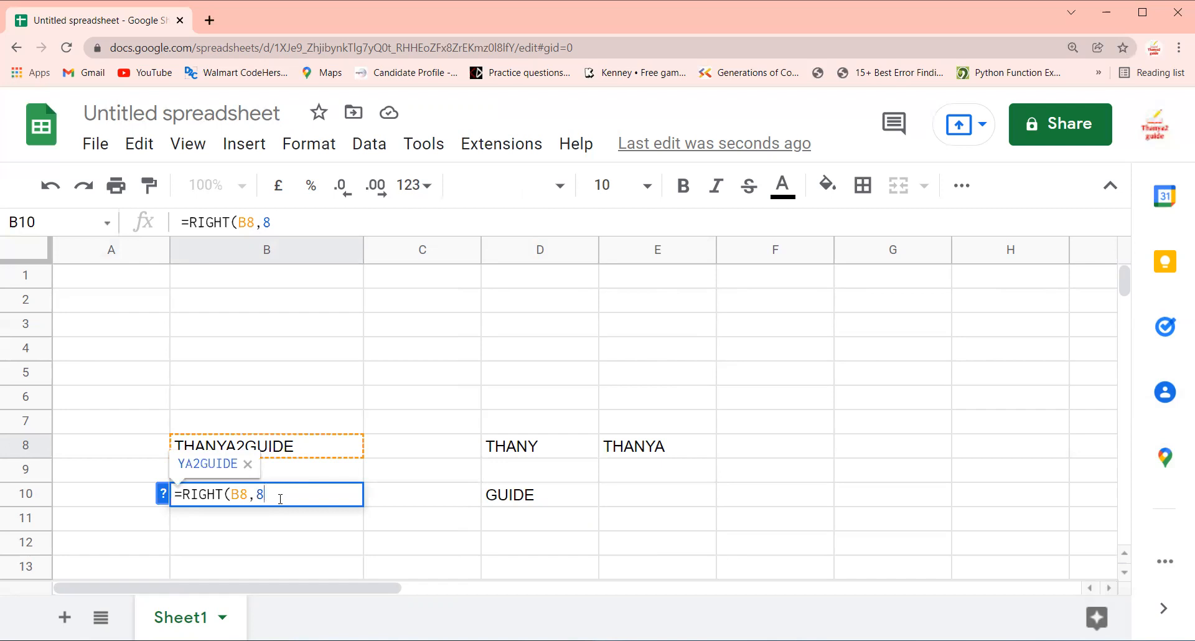
key("BackSpace")
type("5")
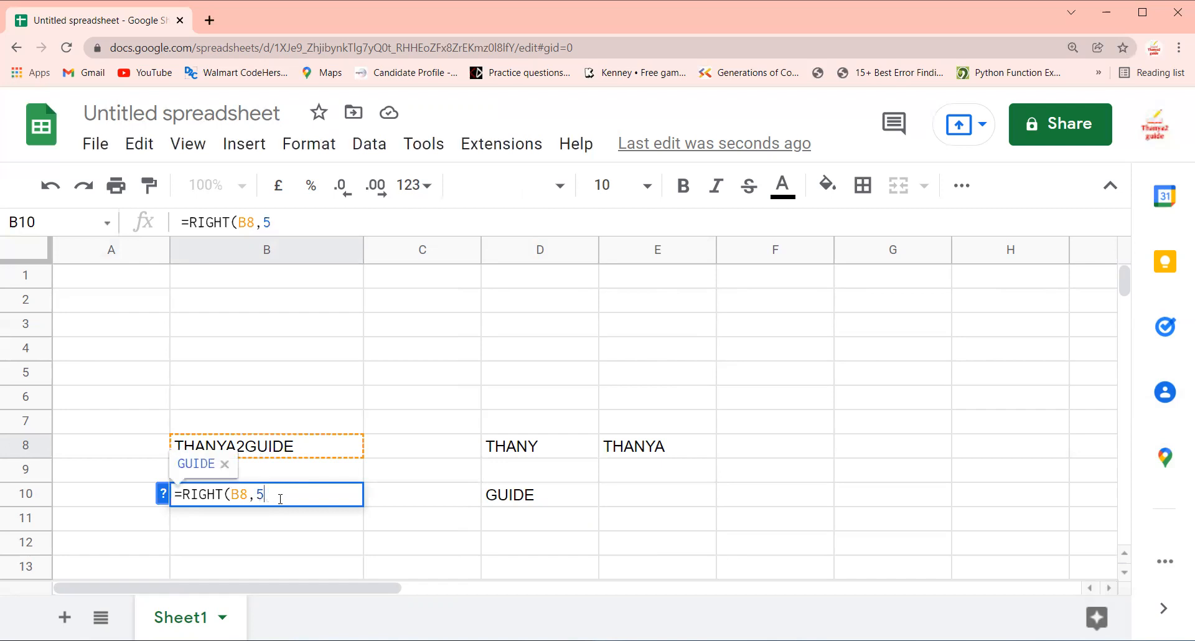
key("BackSpace")
type("6")
key("BackSpace")
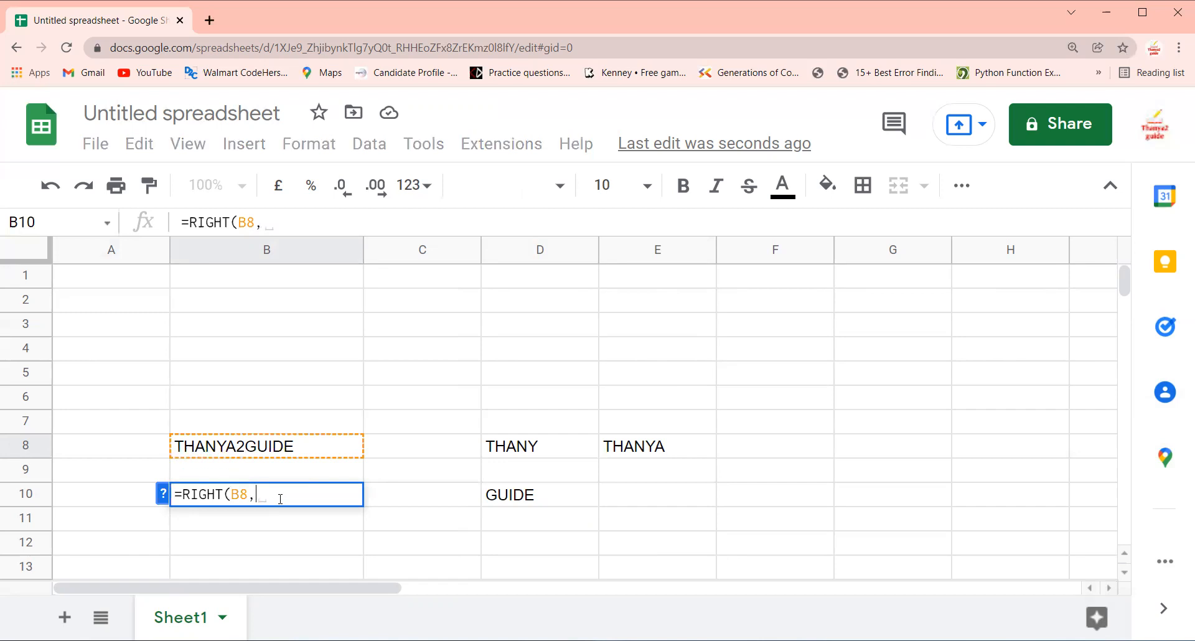
type("8")
key("BackSpace")
type("9")
key("BackSpace")
type("7")
key("BackSpace")
type("4")
key("BackSpace")
type("10")
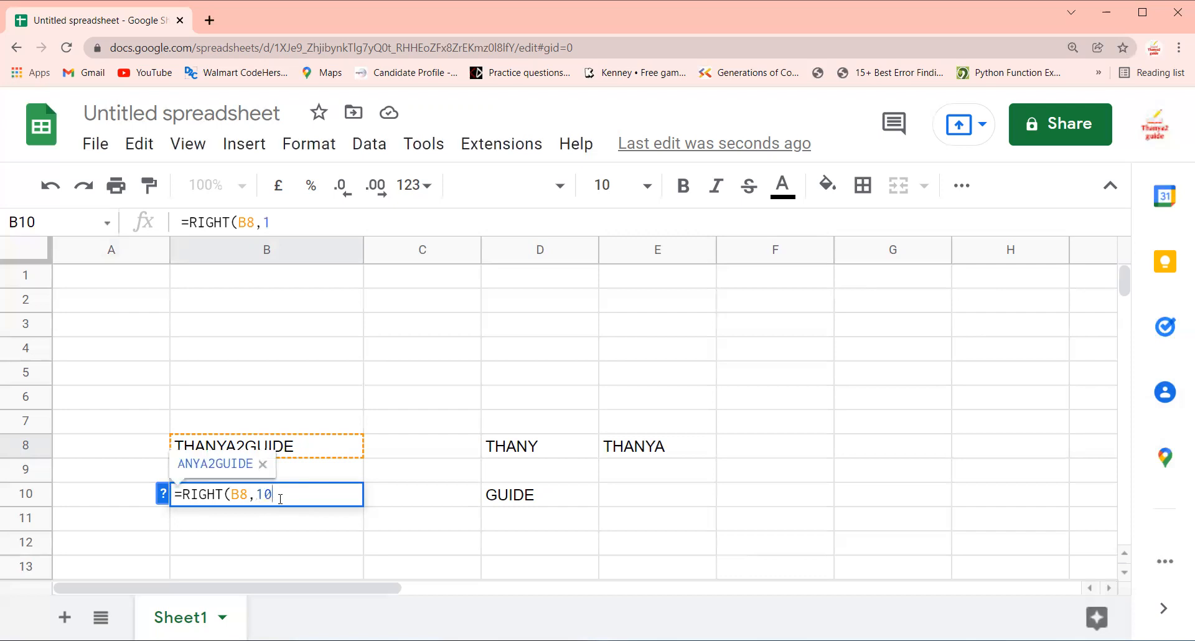
key("BackSpace")
key("BackSpace")
Complete the formula in B10 as =RIGHT(B8,12) to extract twelve characters of the sample text
type("11")
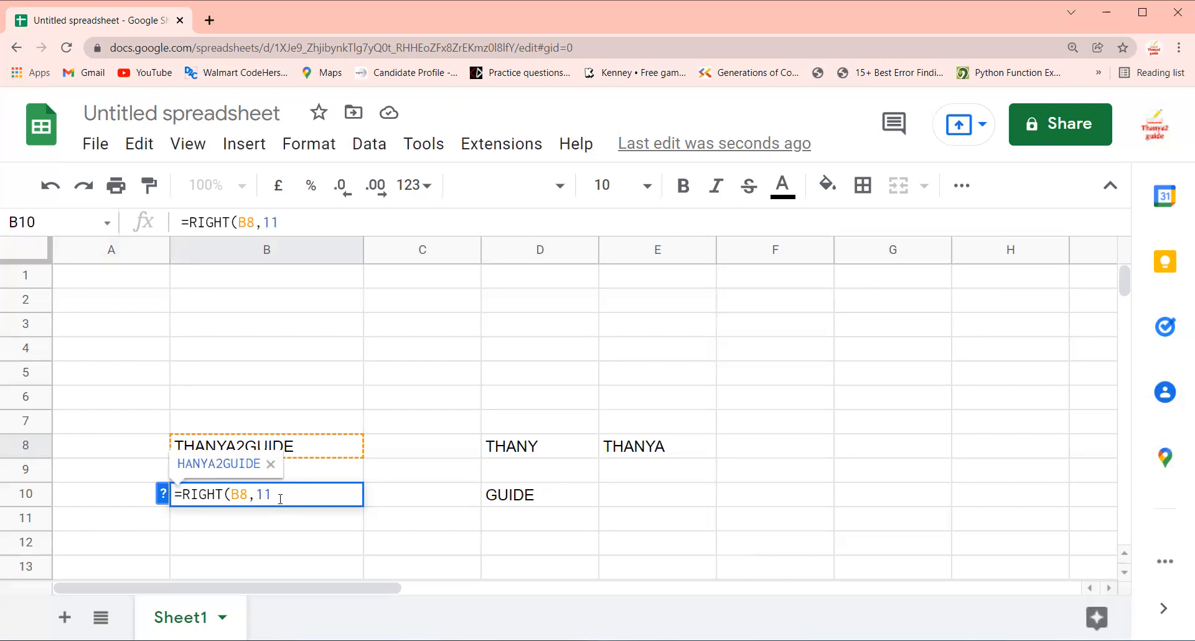
key("BackSpace")
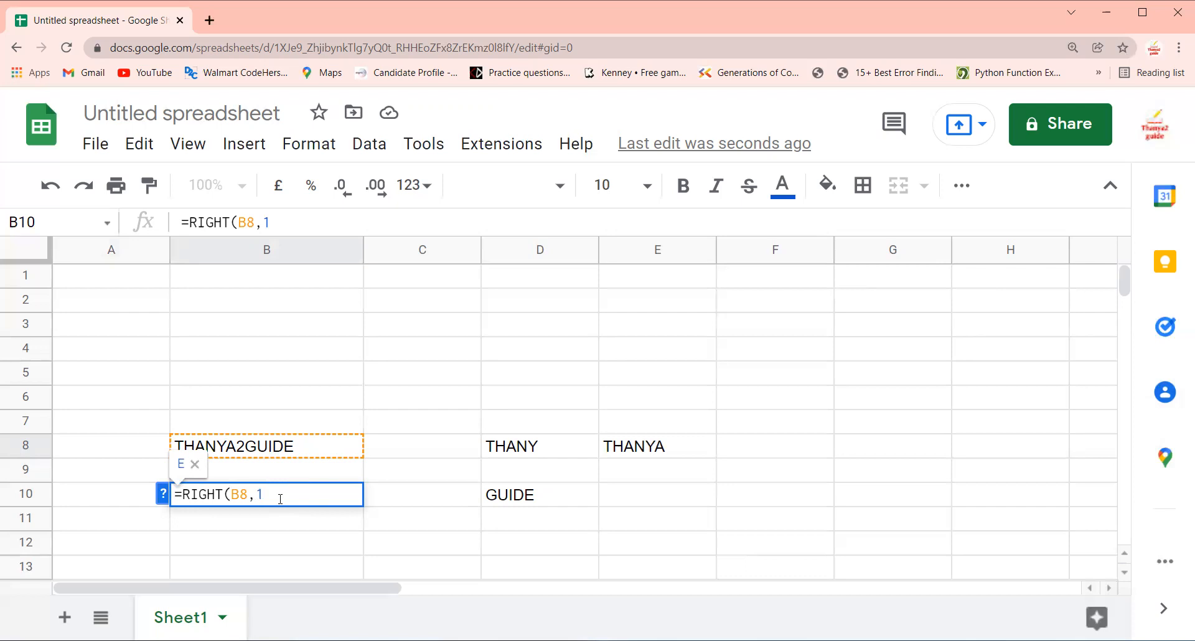
type("2)")
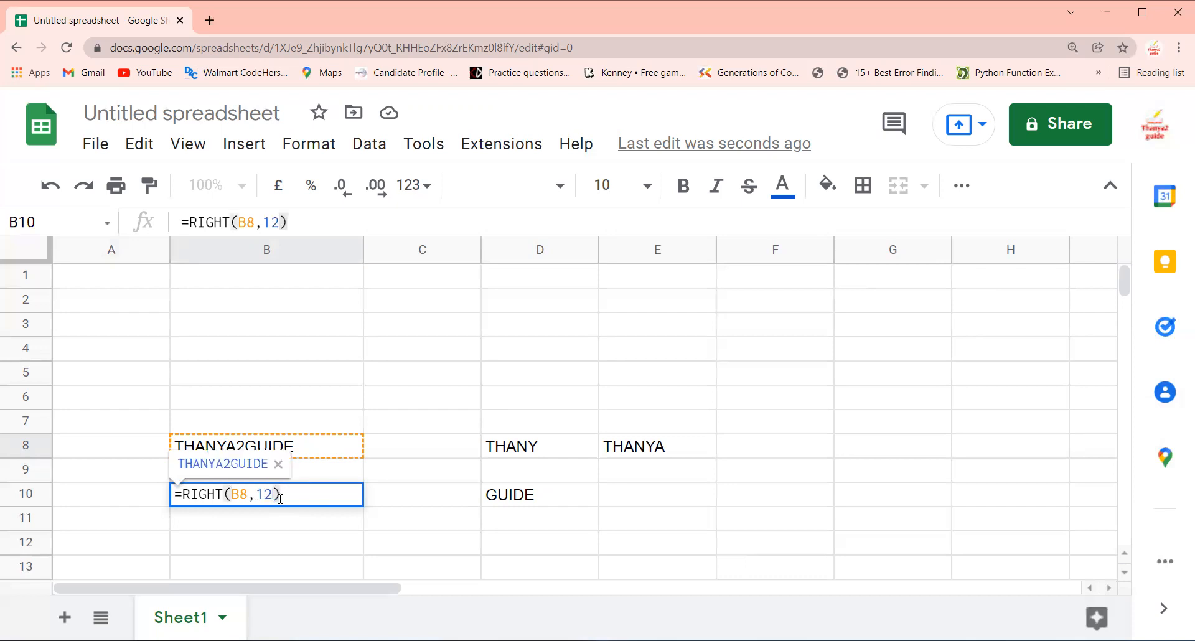
key("Return")
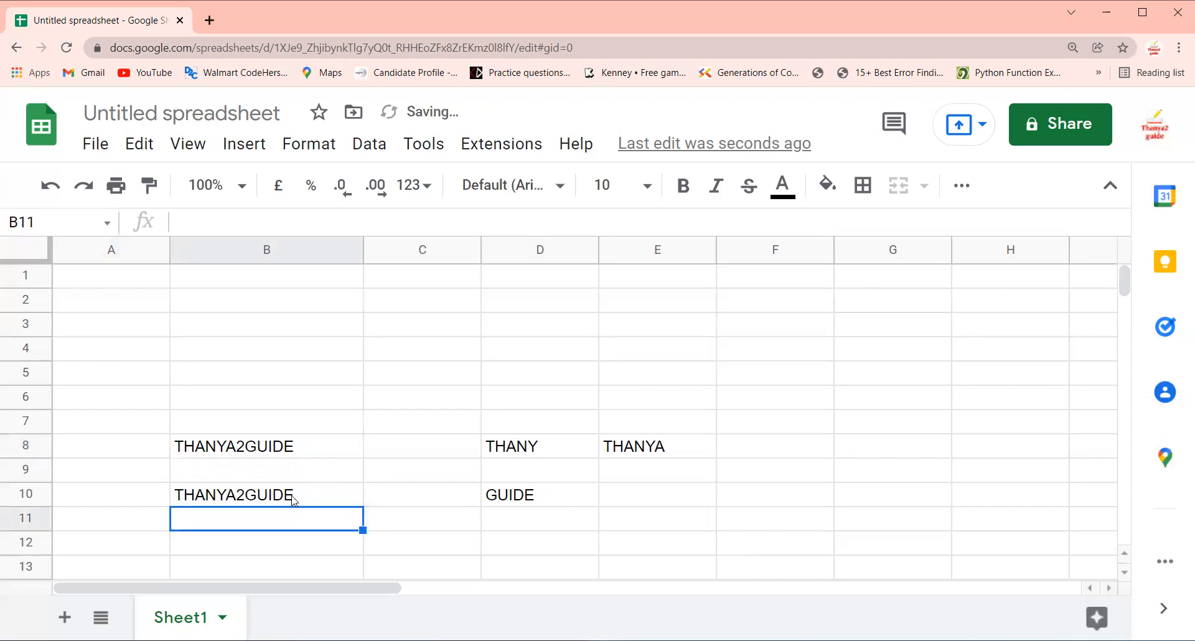
Clear the sample text from B8
left_click(248, 446)
key("BackSpace")
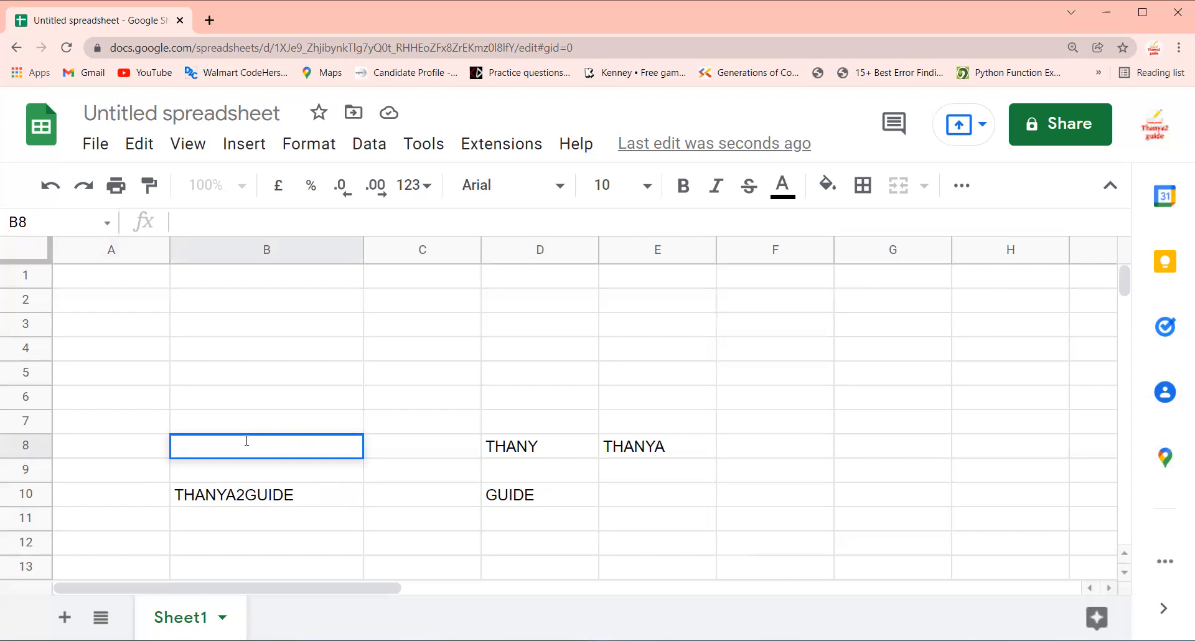
left_click(256, 496)
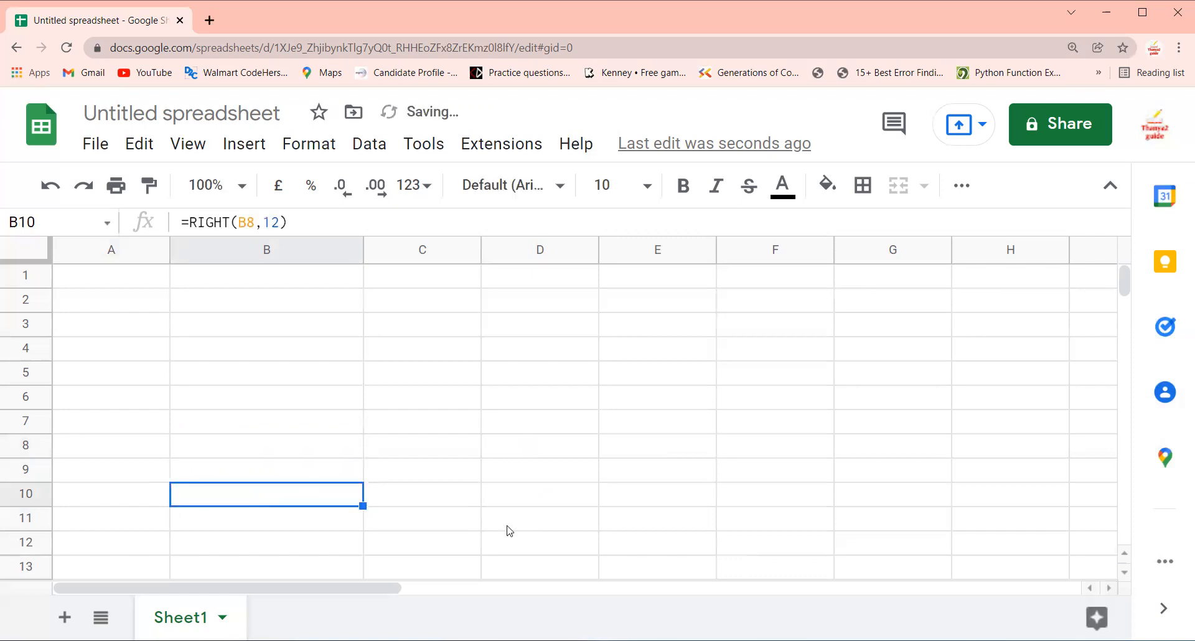
Enter the channel's name in capitals in B4 as new sample text, with a space before "GUIDE"
left_click(267, 365)
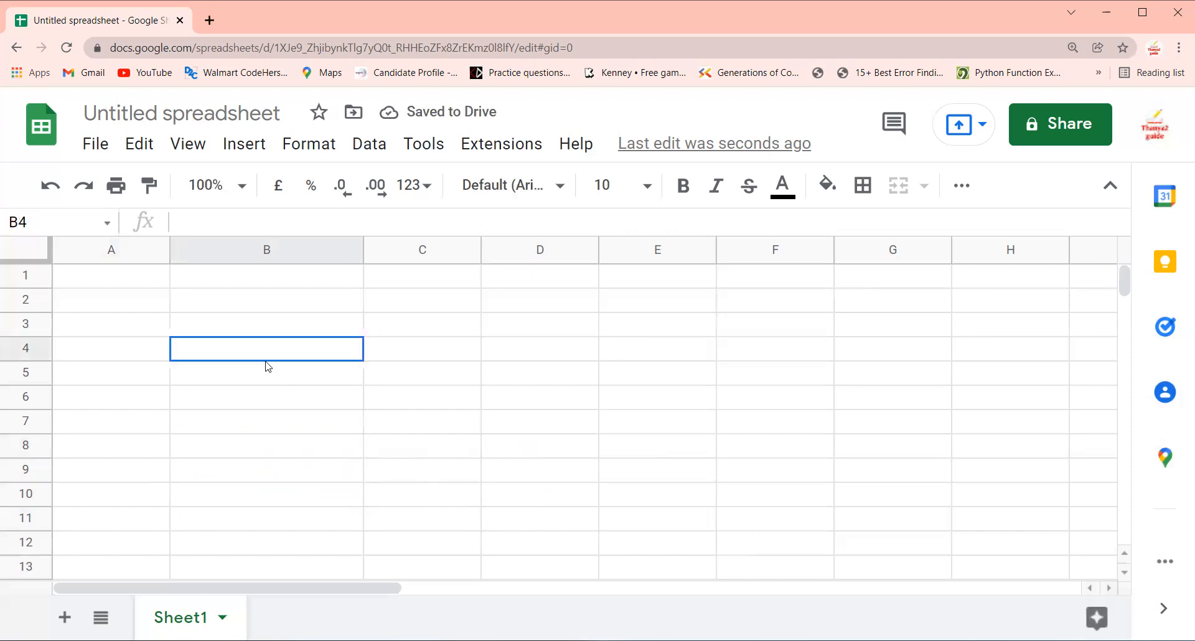
type("THANYA")
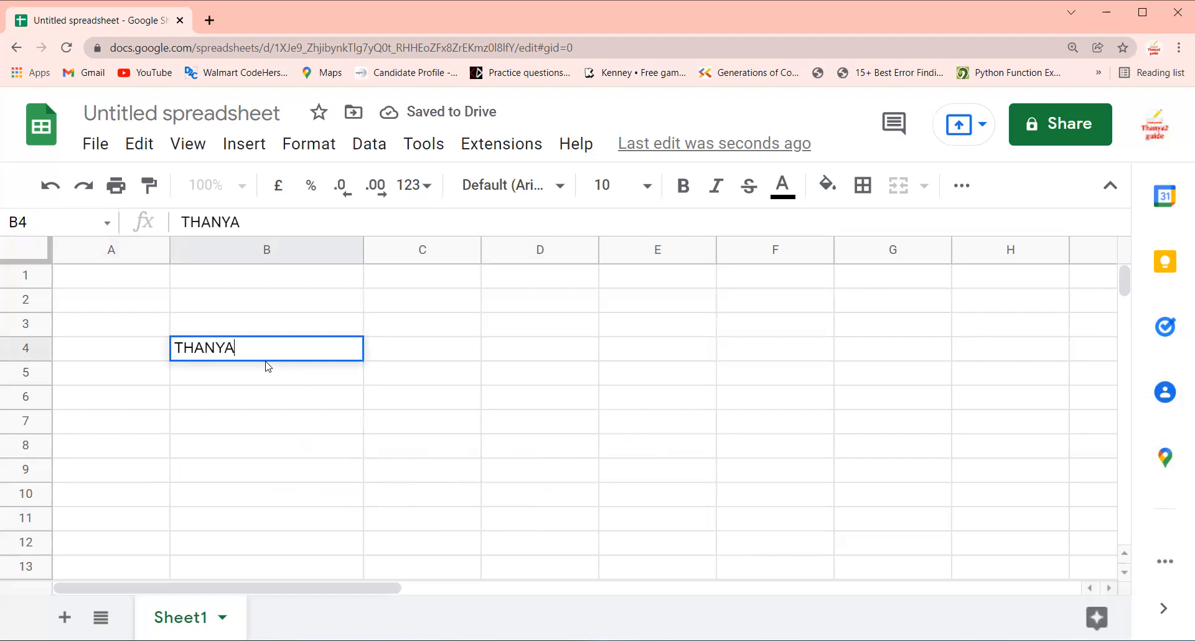
type("2 ")
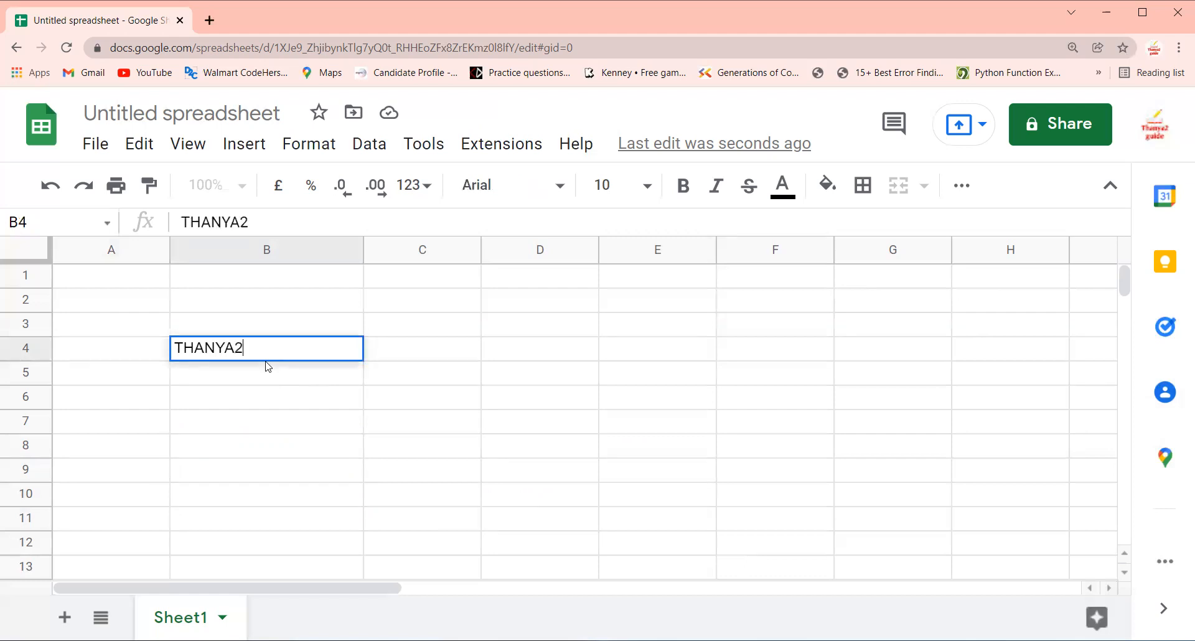
type("GUIDE")
key("Return")
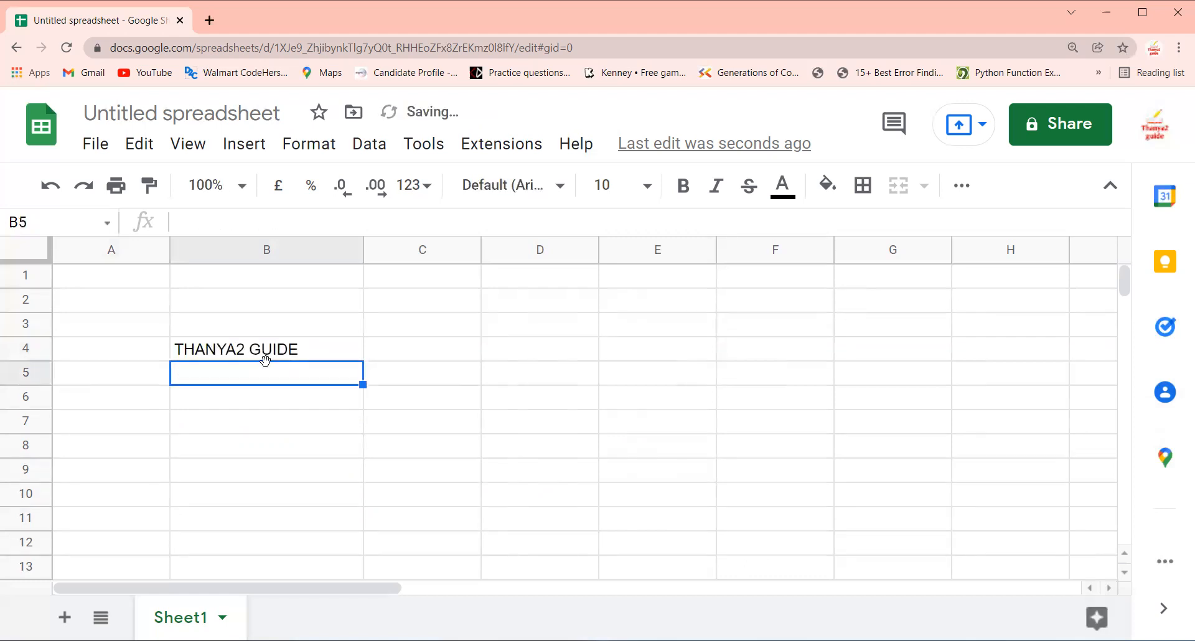
Enter the formula =right(B4,6) in D4 to extract the last six characters of the new sample text, including the space
left_click(531, 357)
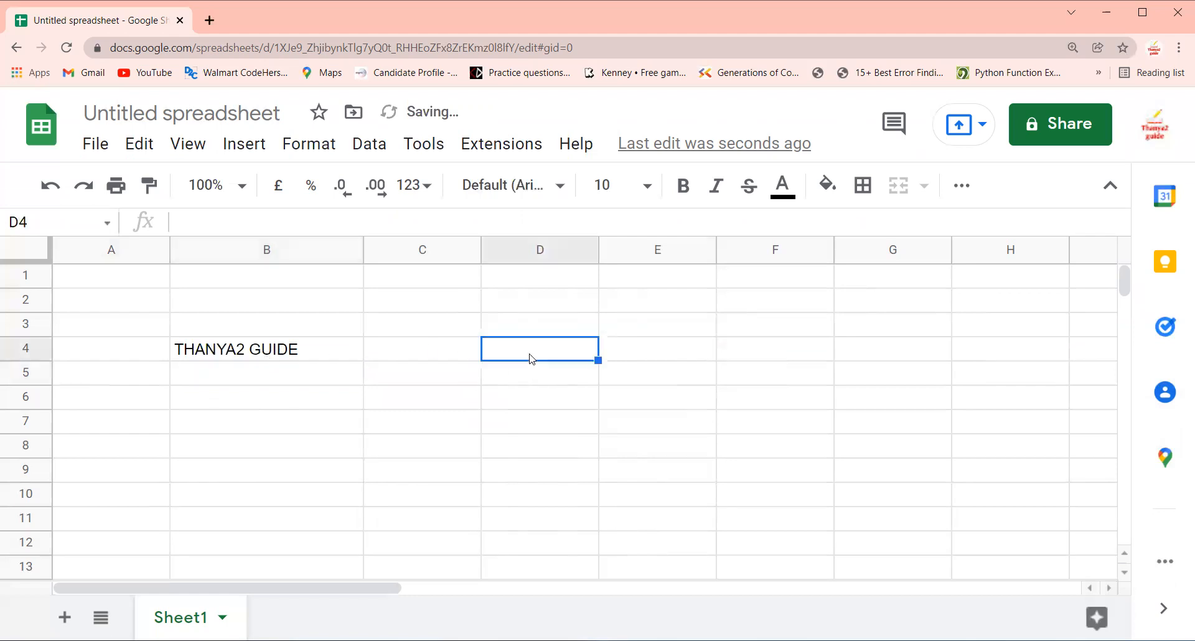
type("=")
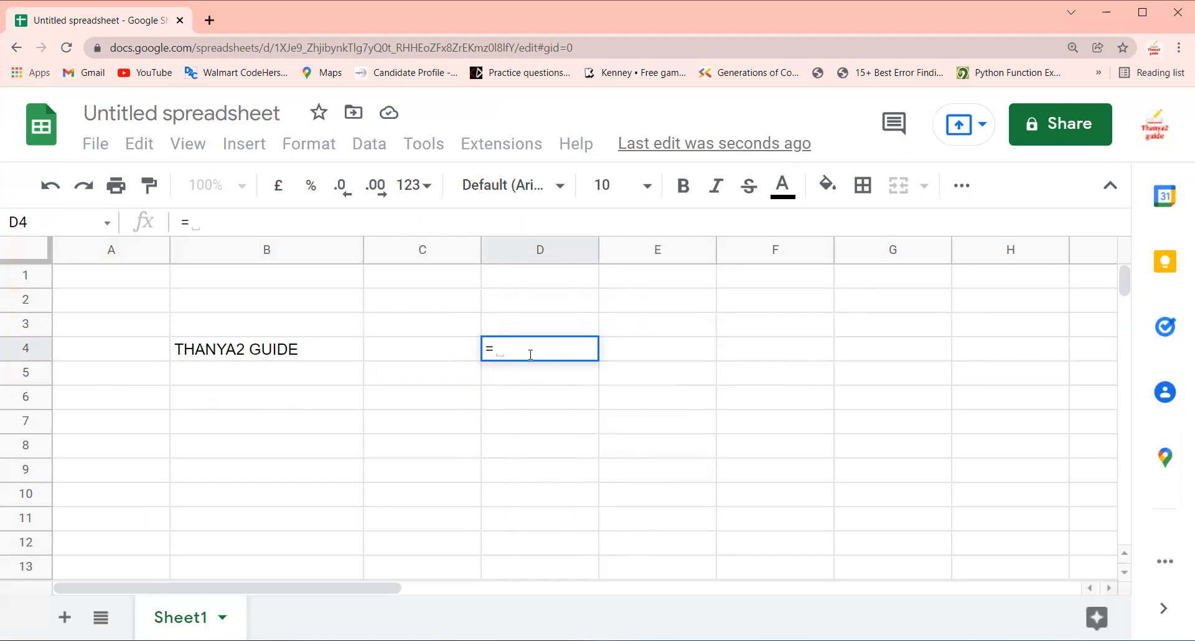
type("r")
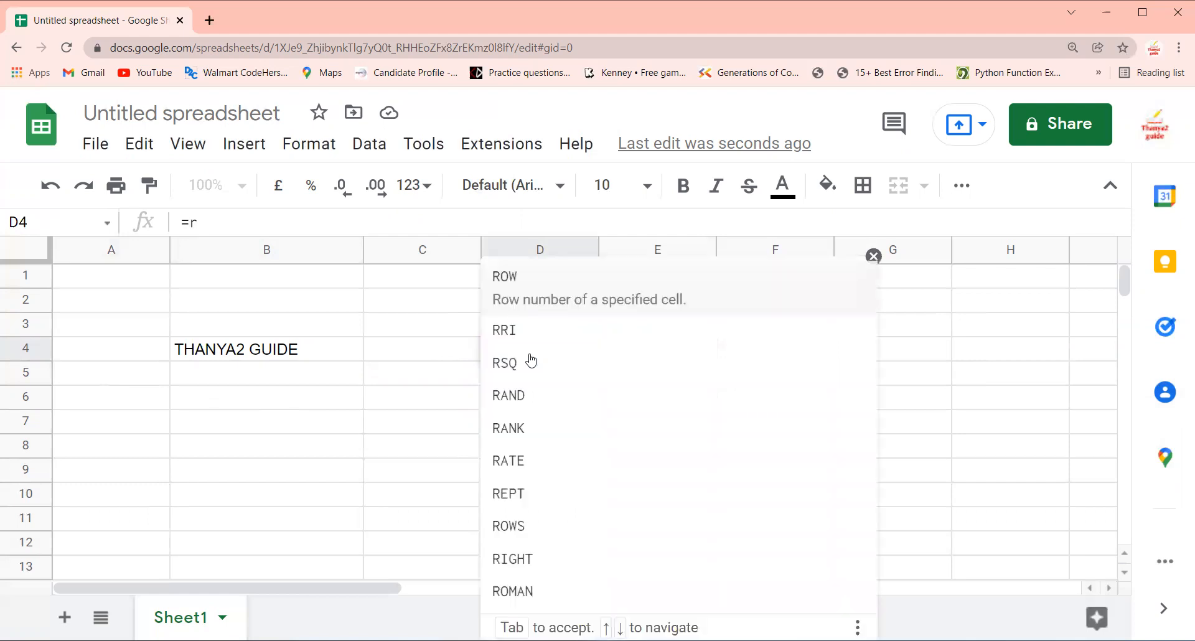
type("ight(")
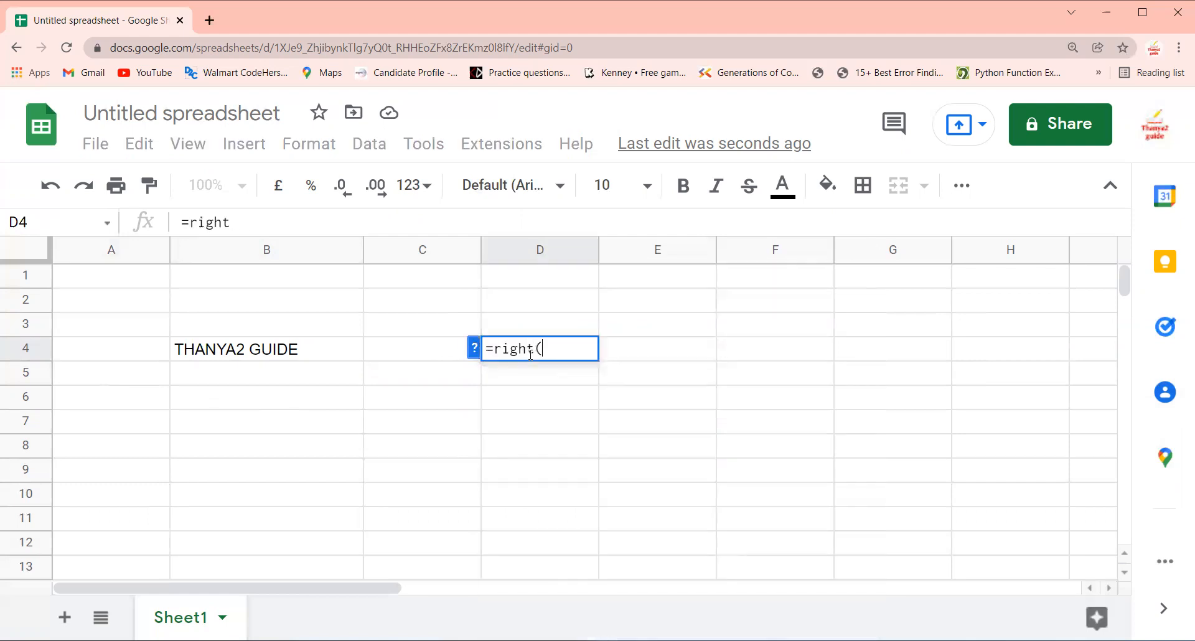
left_click(294, 350)
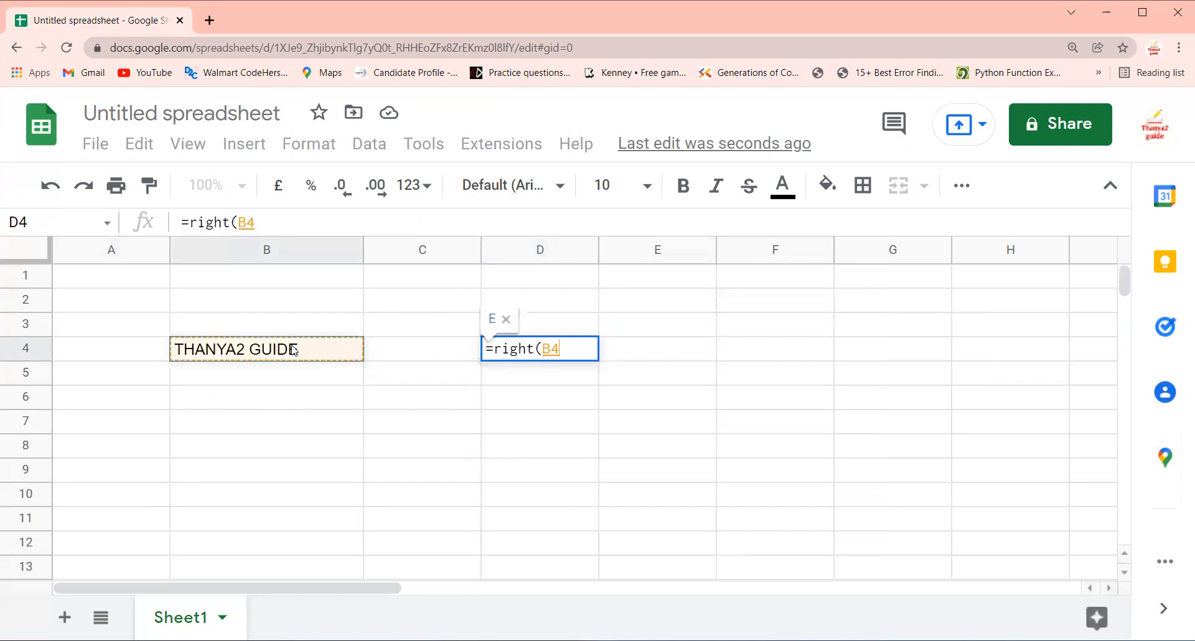
type(",")
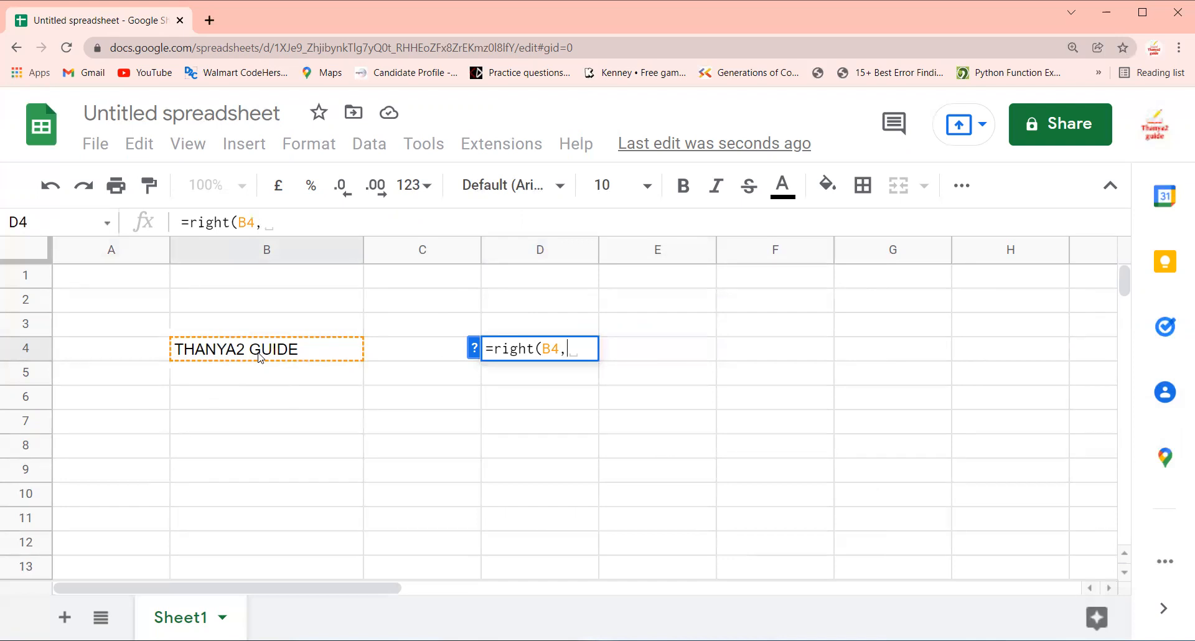
type("6")
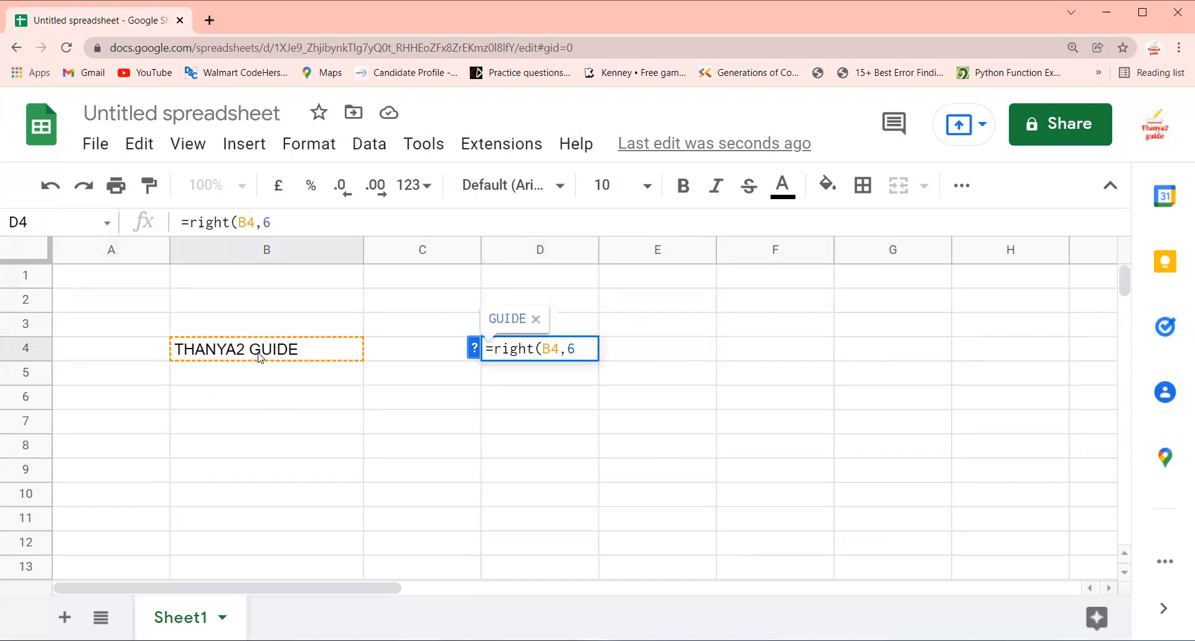
type(")")
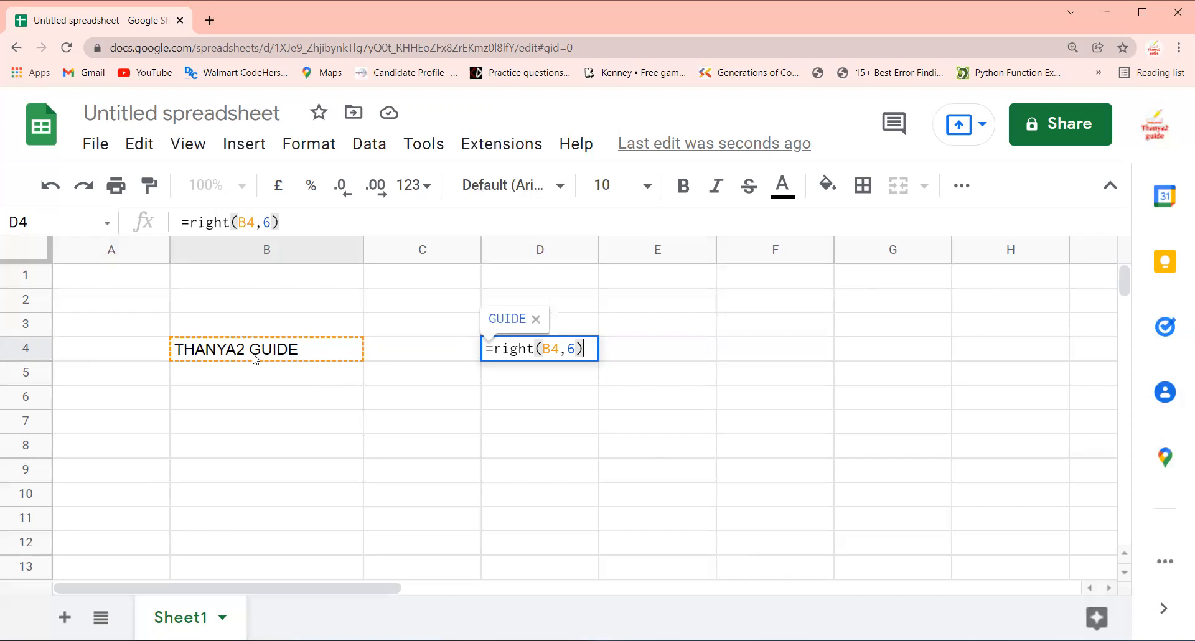
key("Return")
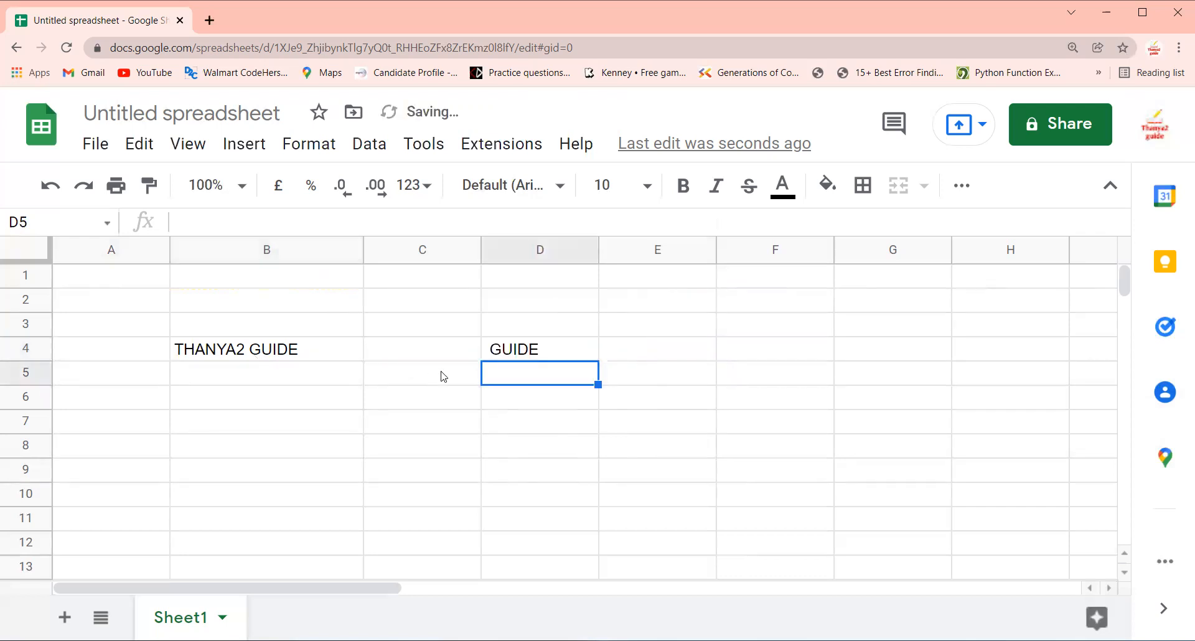
left_click(526, 354)
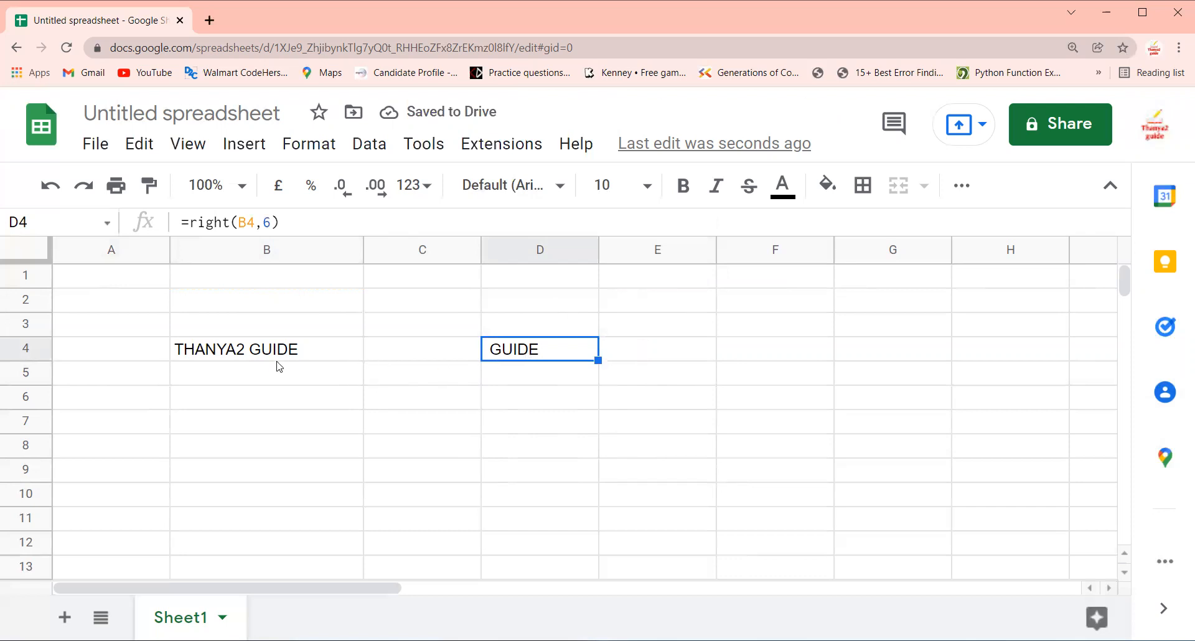
left_click(296, 354)
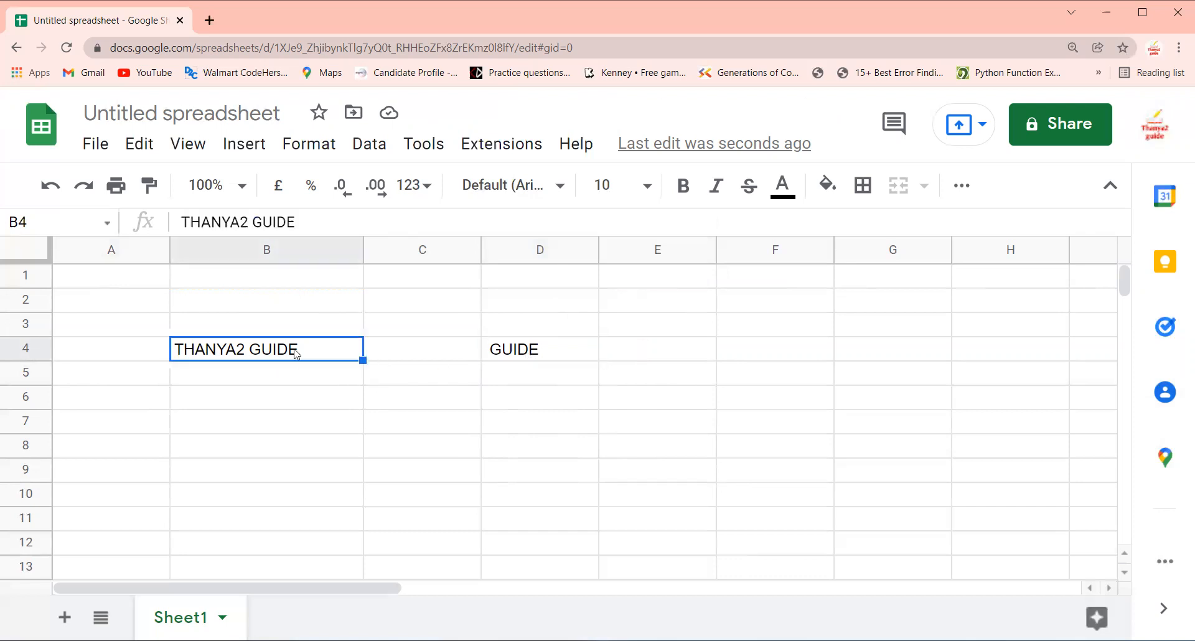
left_click(249, 378)
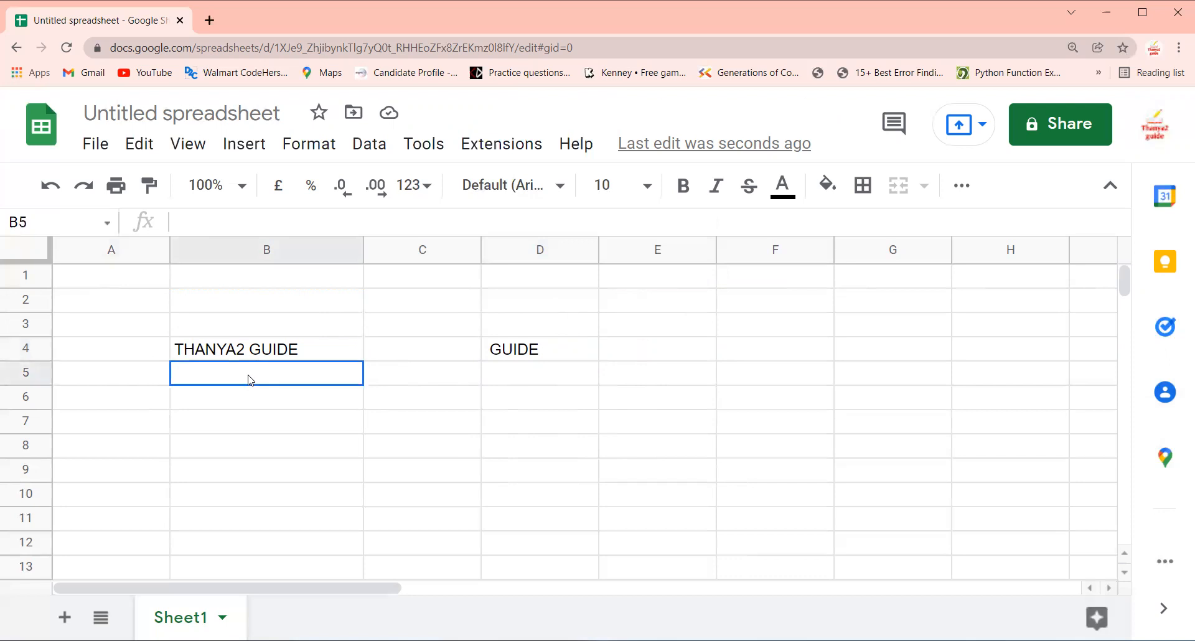
type("=mi")
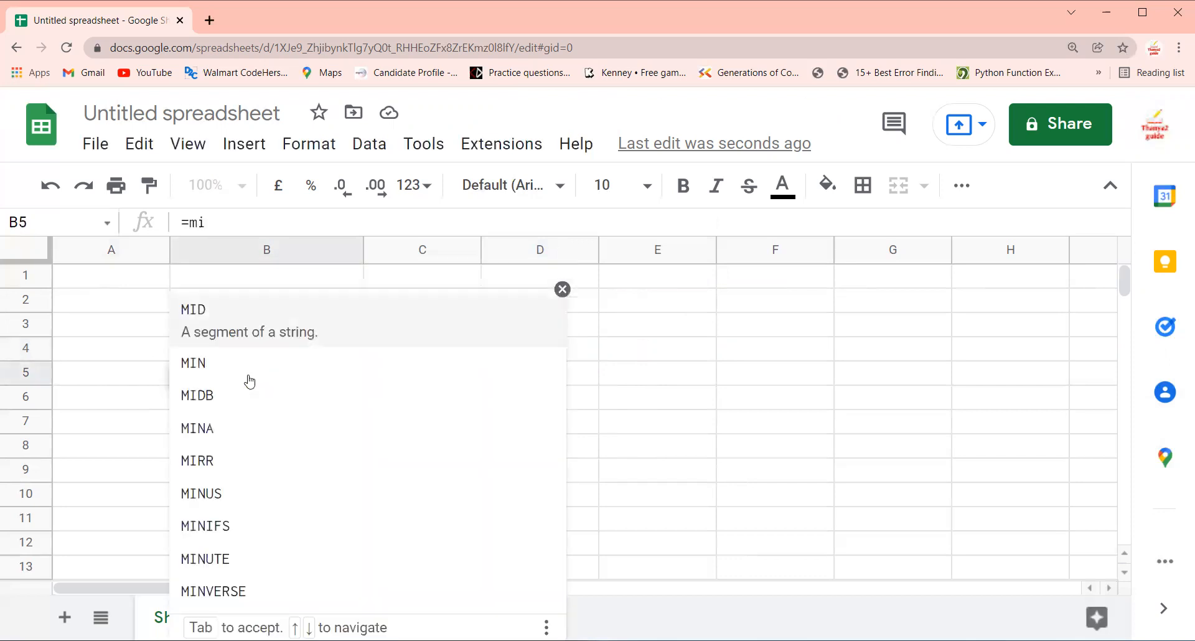
left_click(707, 333)
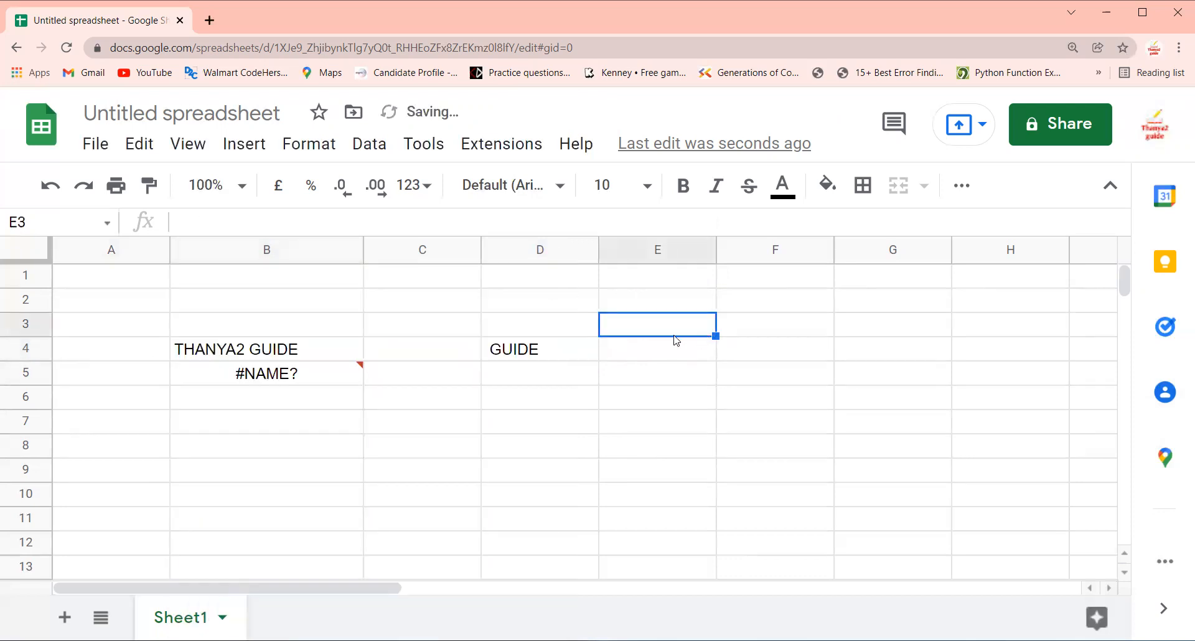
left_click(311, 377)
key("Delete")
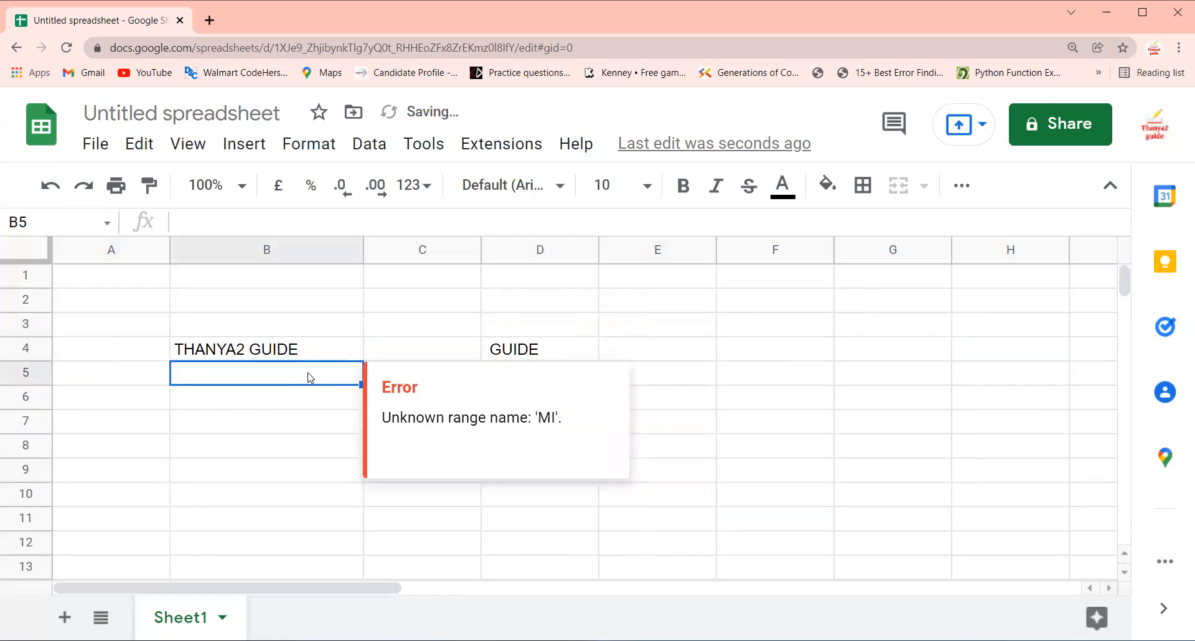
Enter the formula =mid(B4,1,5) in B5 to extract five characters of the sample text starting from the first
type("=")
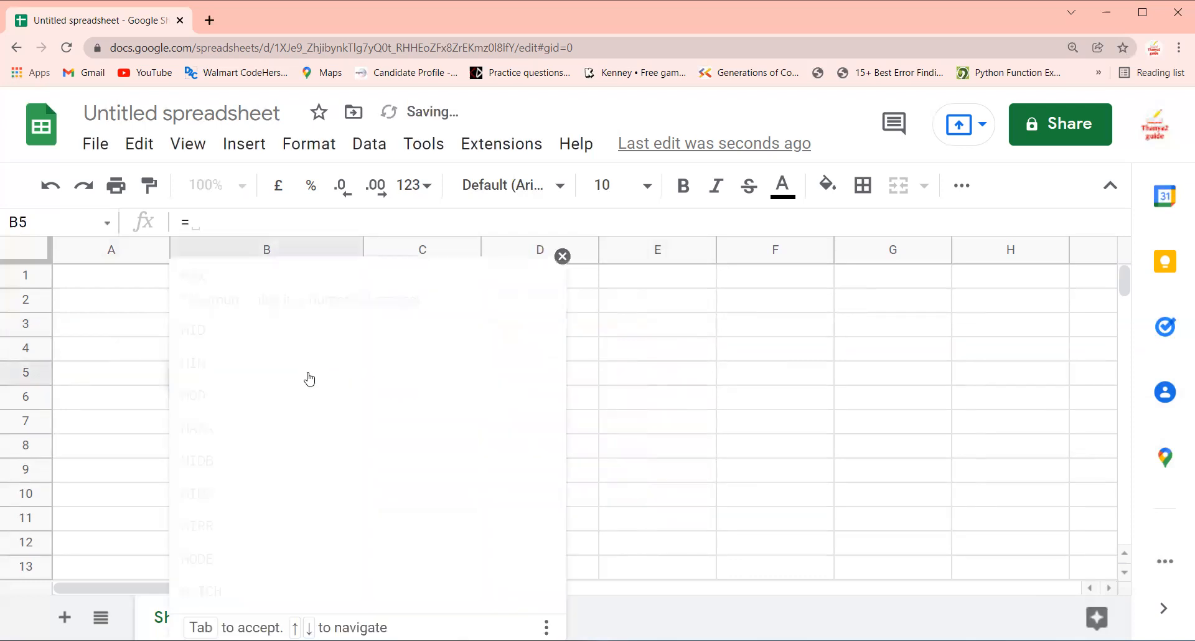
type("mid(")
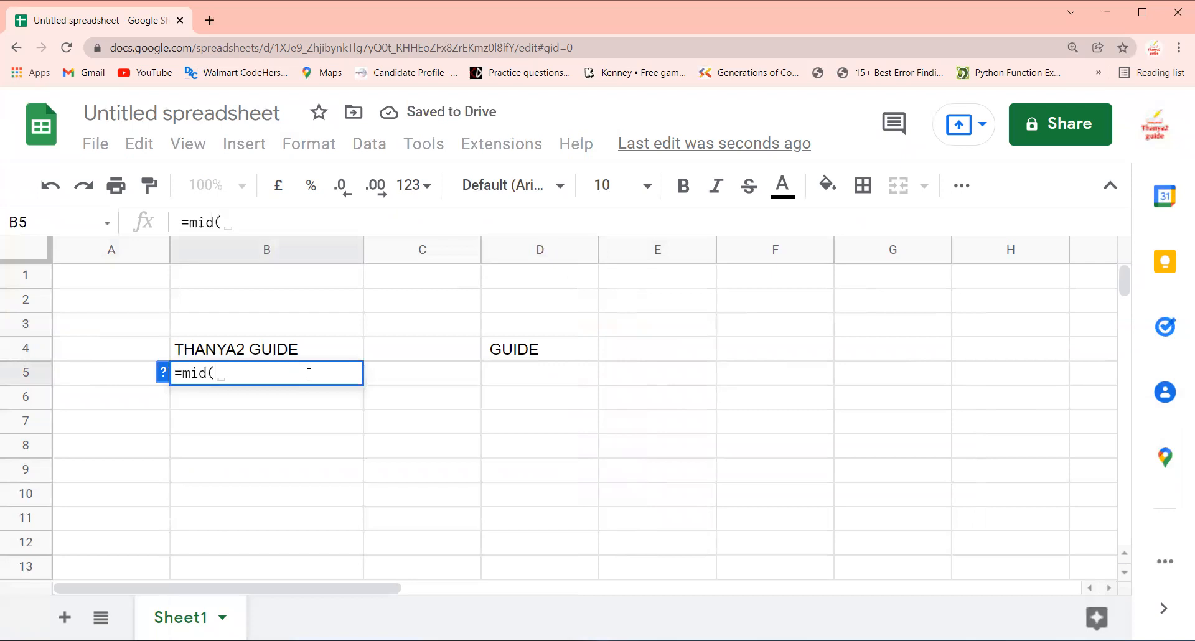
left_click(274, 351)
type(",")
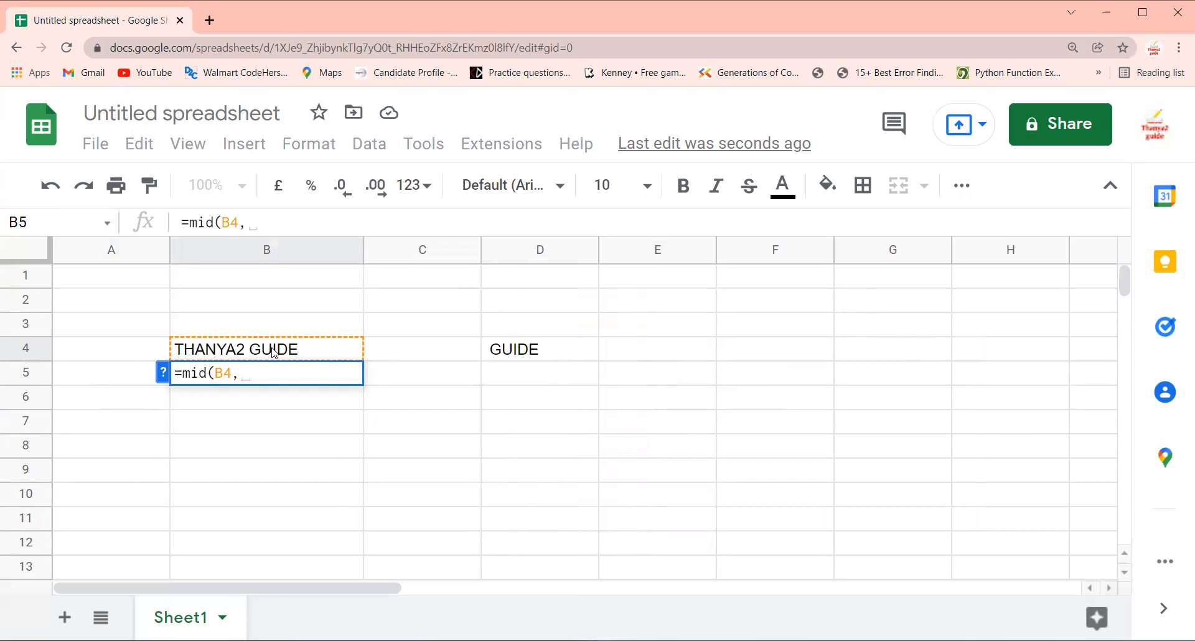
type("1")
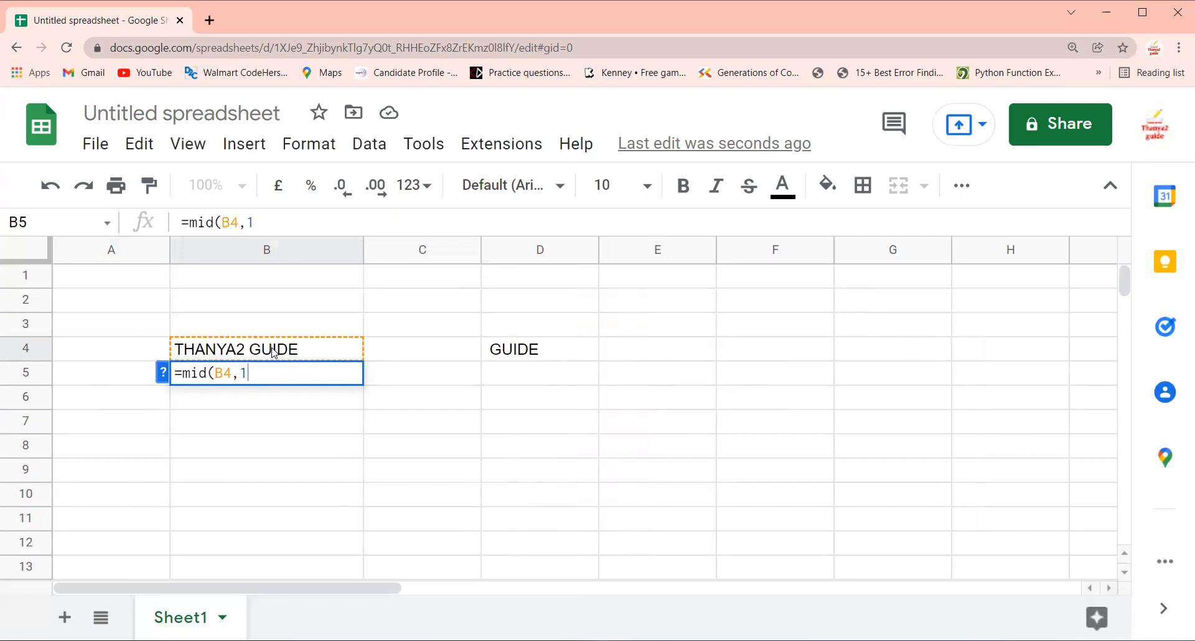
type(",")
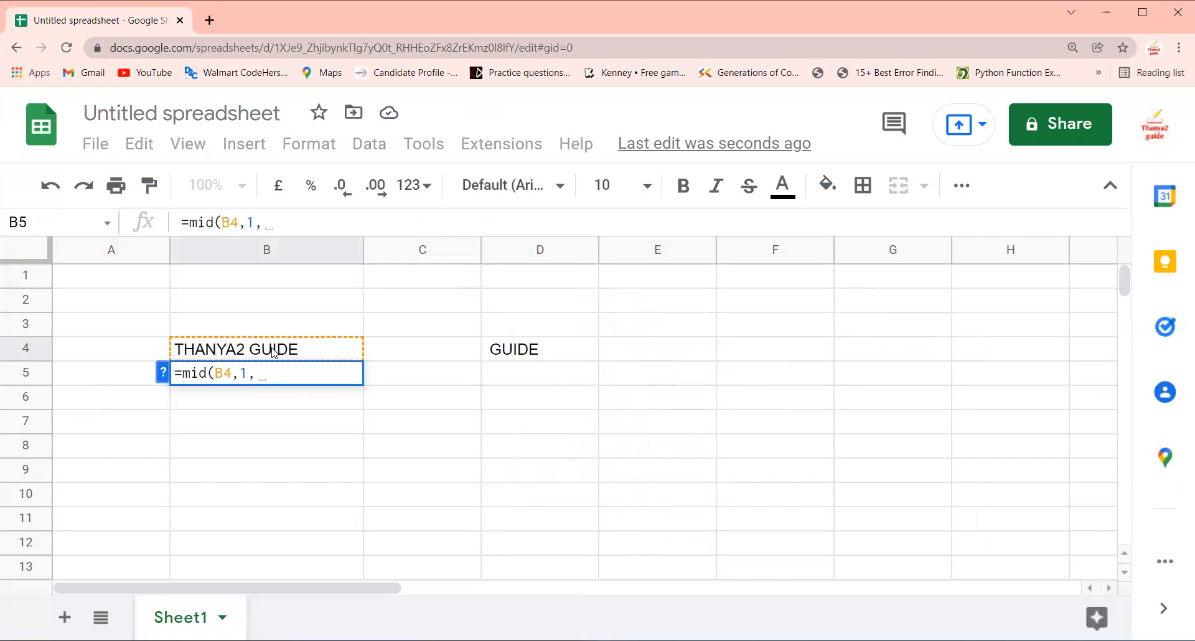
type("5)")
key("Return")
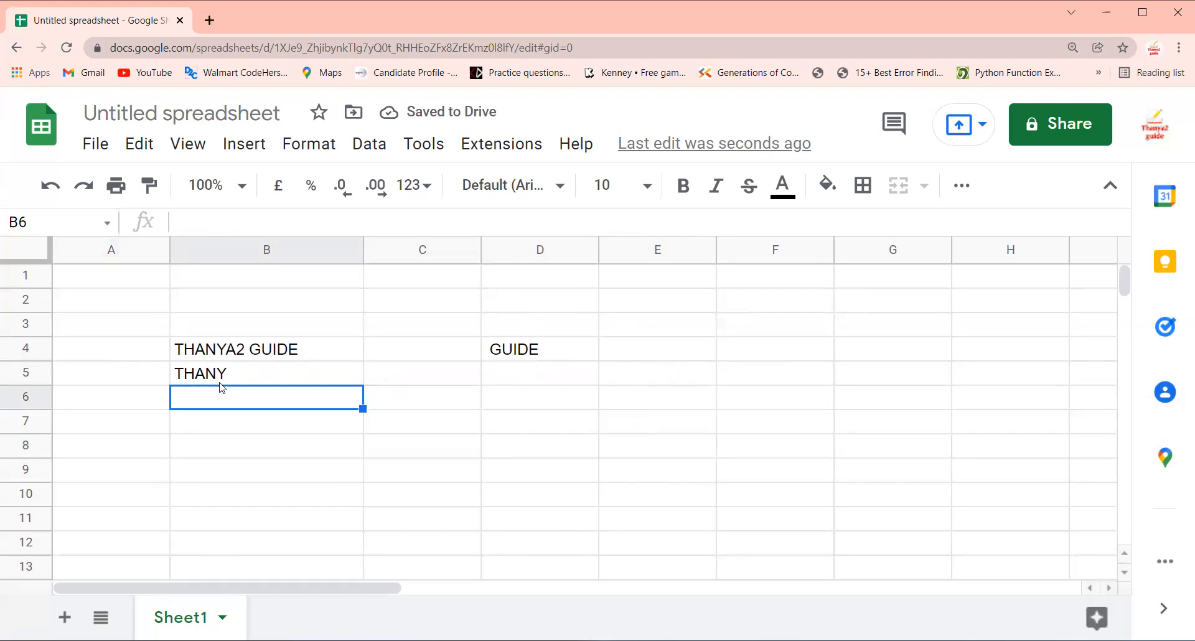
Enter the formula =mid(B4,1,7) in C5 to extract seven characters of the sample text starting from the first
left_click(419, 386)
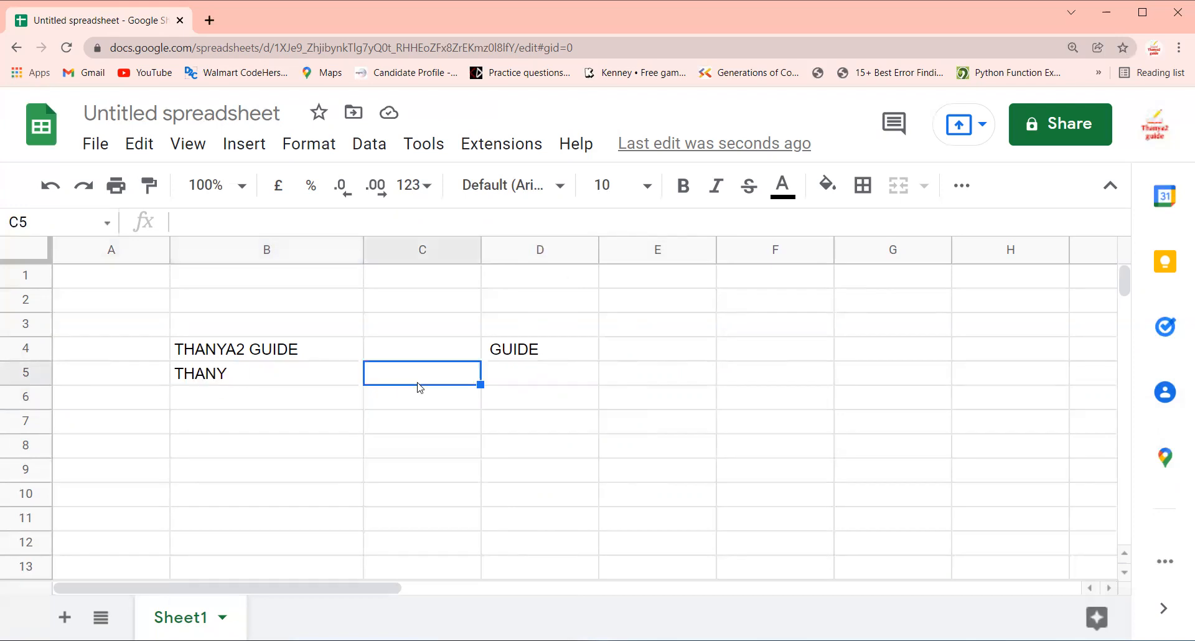
type("=mid")
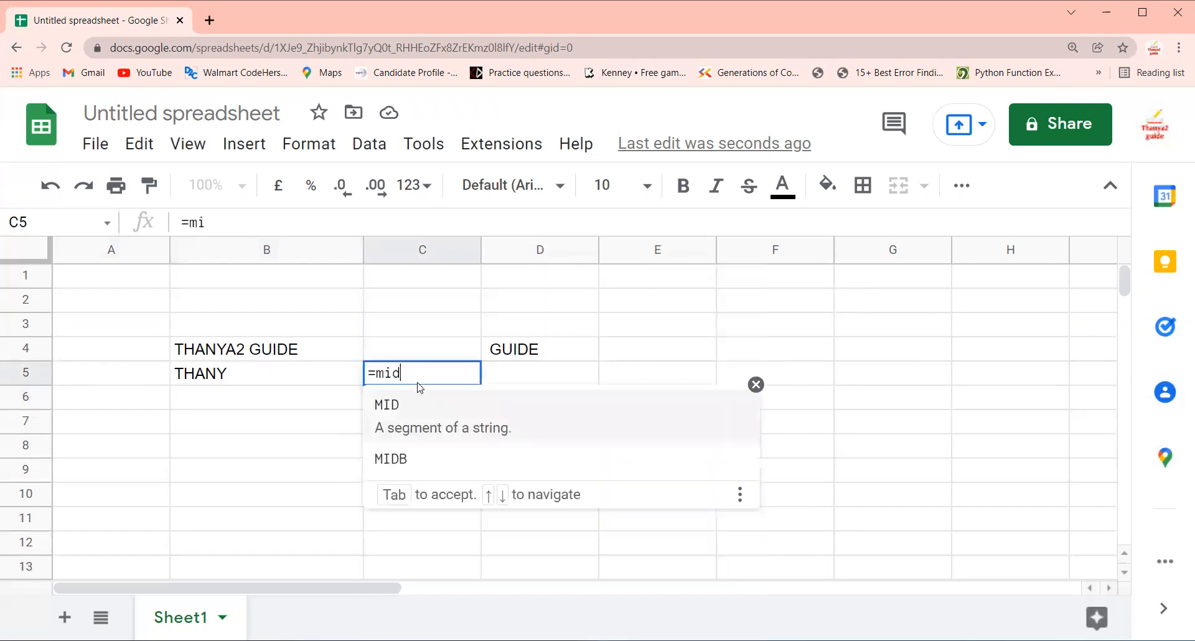
type("(")
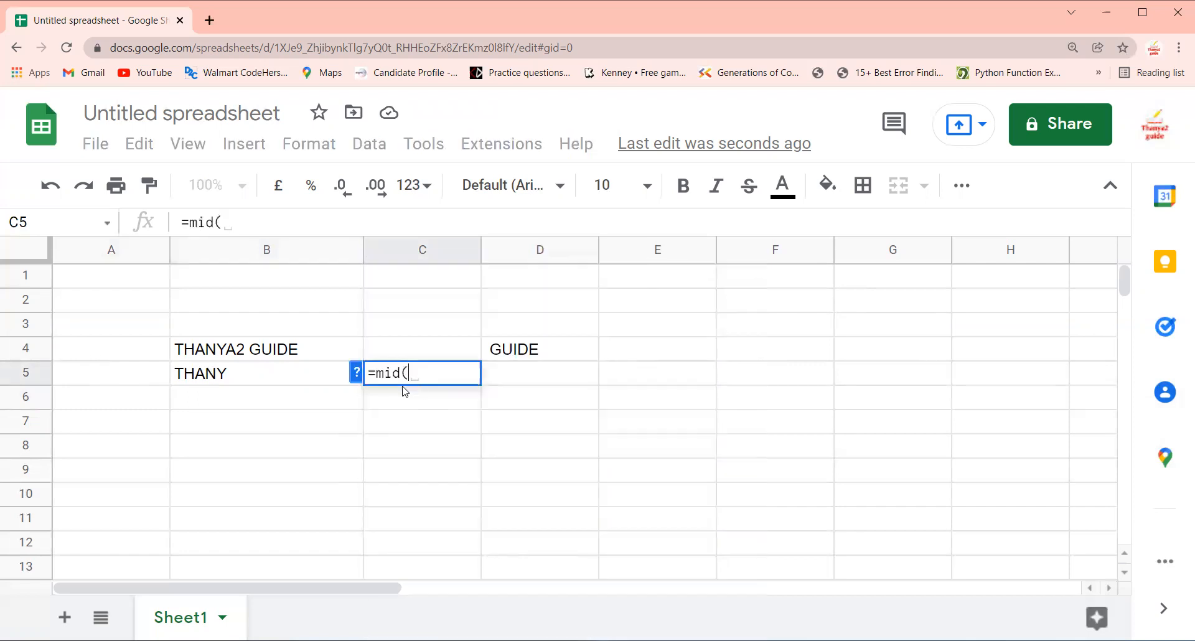
left_click(310, 349)
type(",")
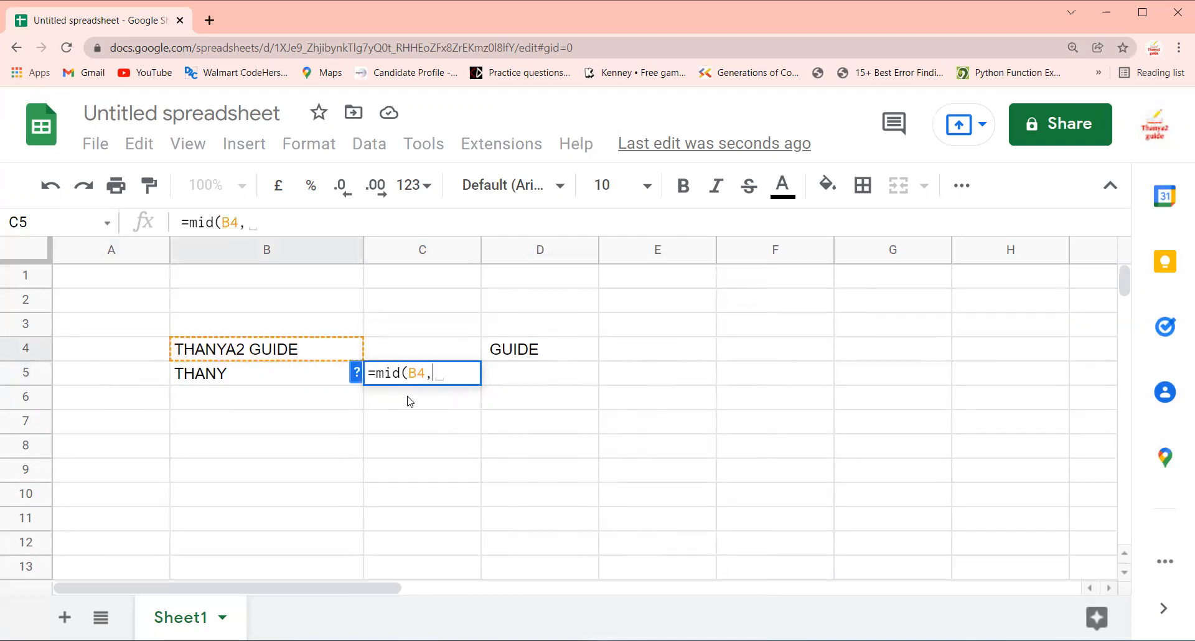
type("1")
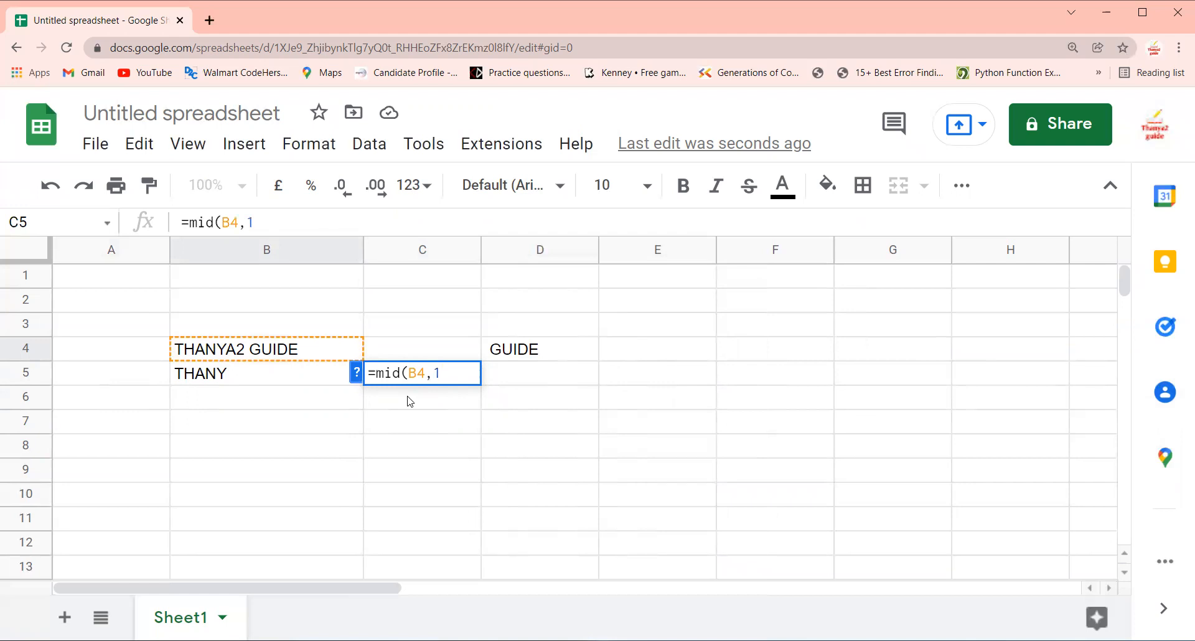
type(",")
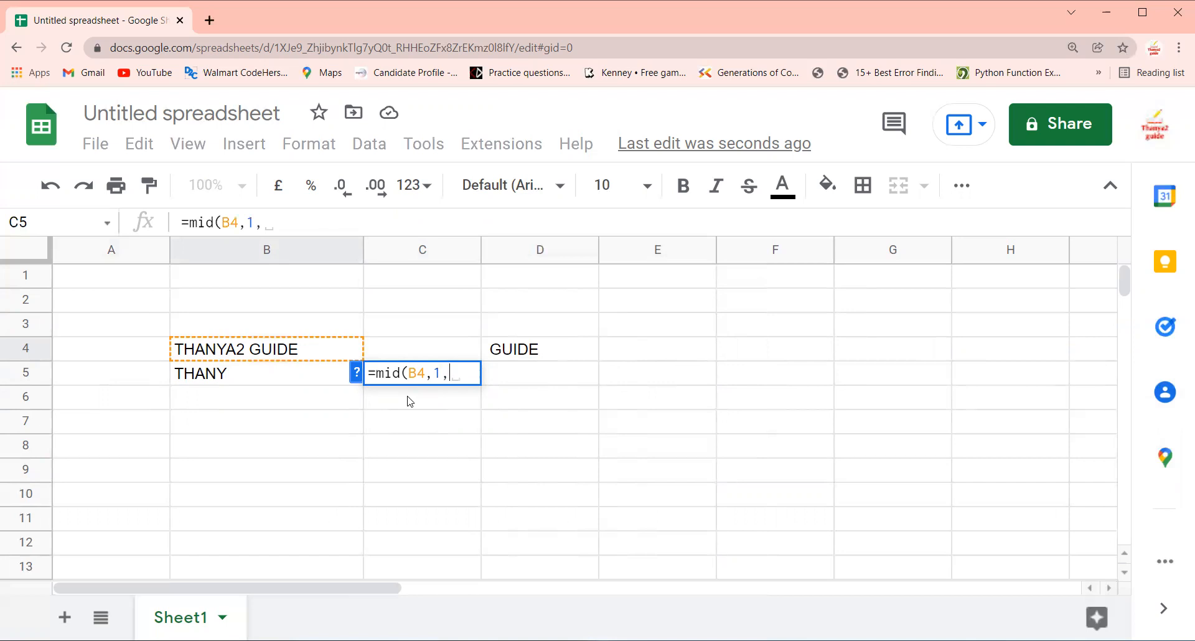
type("7)")
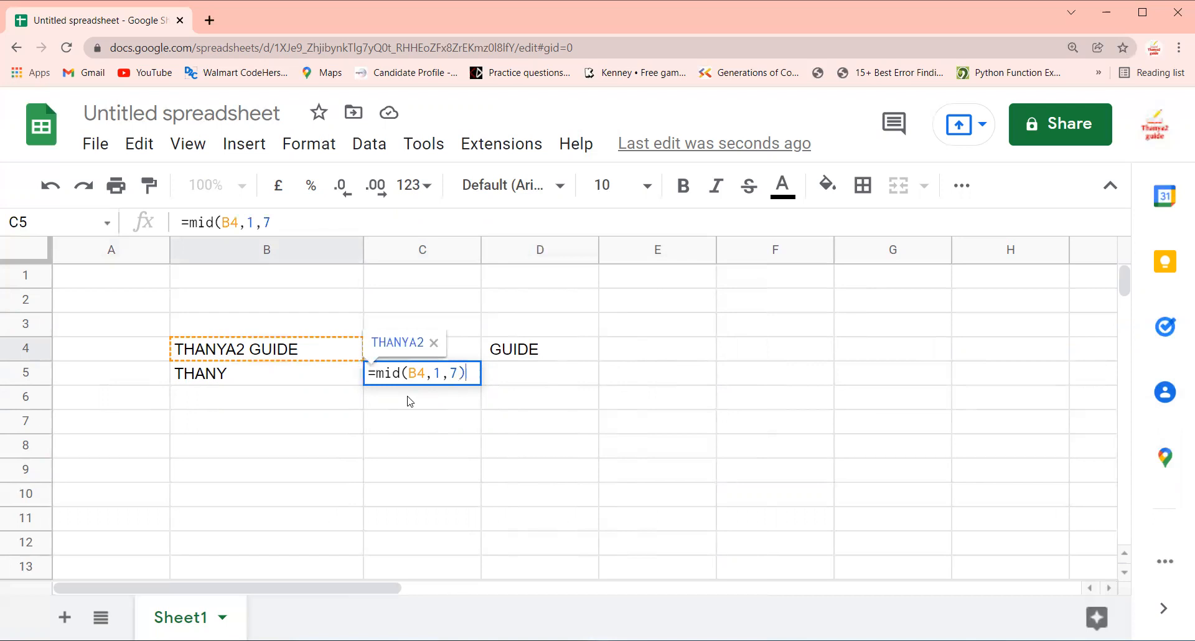
key("Return")
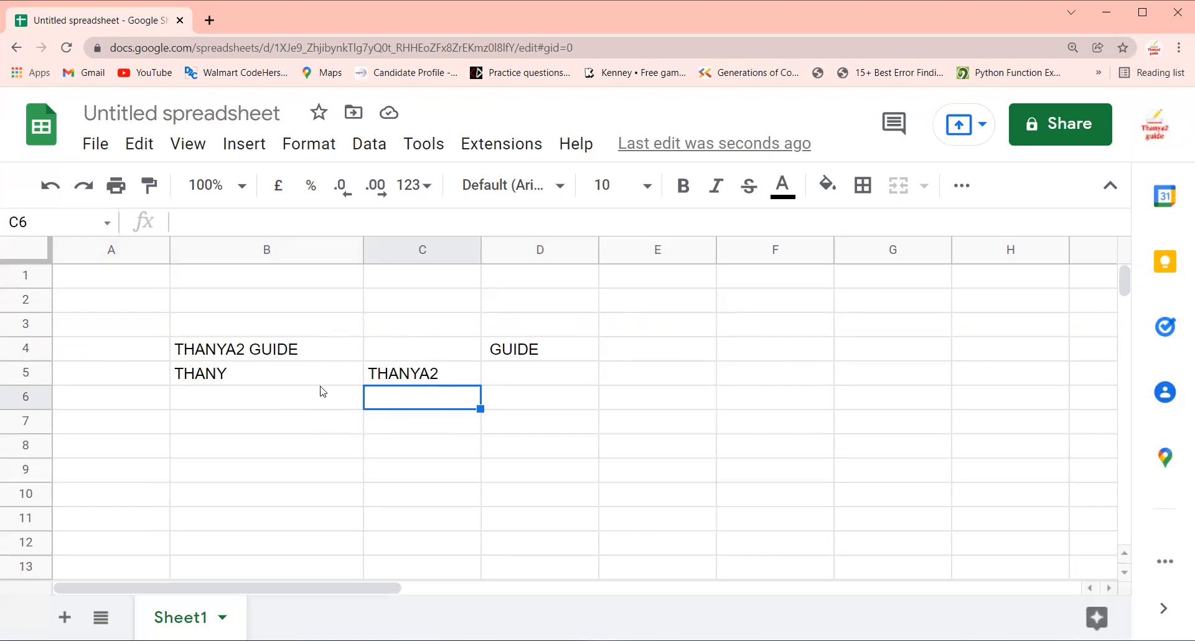
Enter only the first word of the B4 sample text in B6, keeping the trailing space and leaving out "GUIDE"
left_click(299, 409)
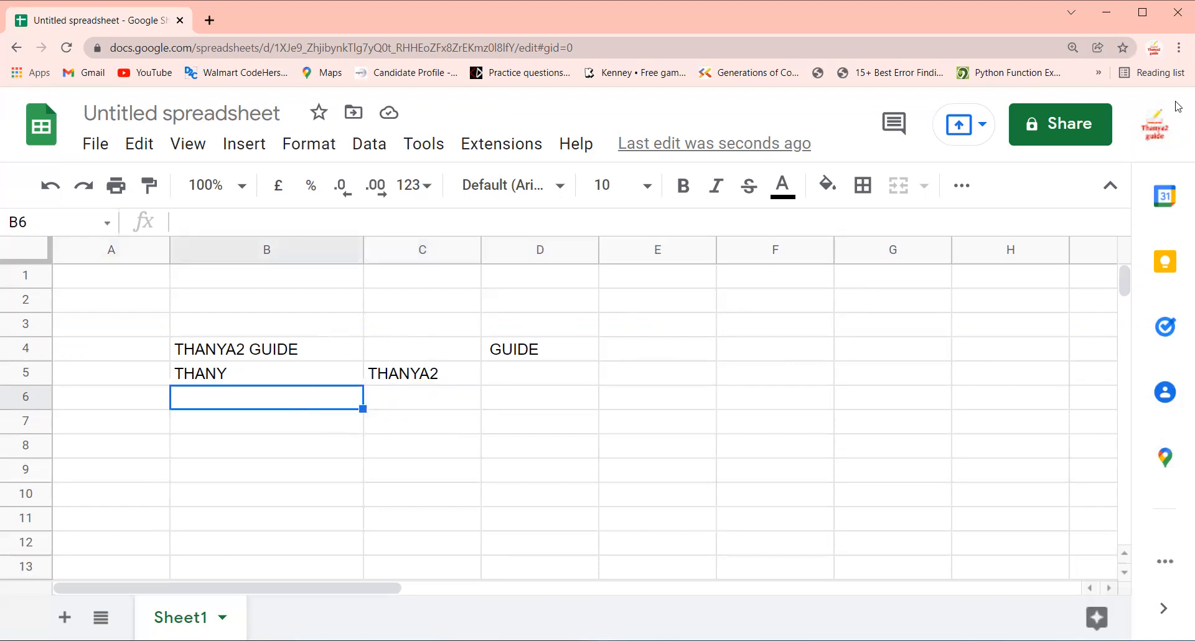
type("thanya2")
key("Tab")
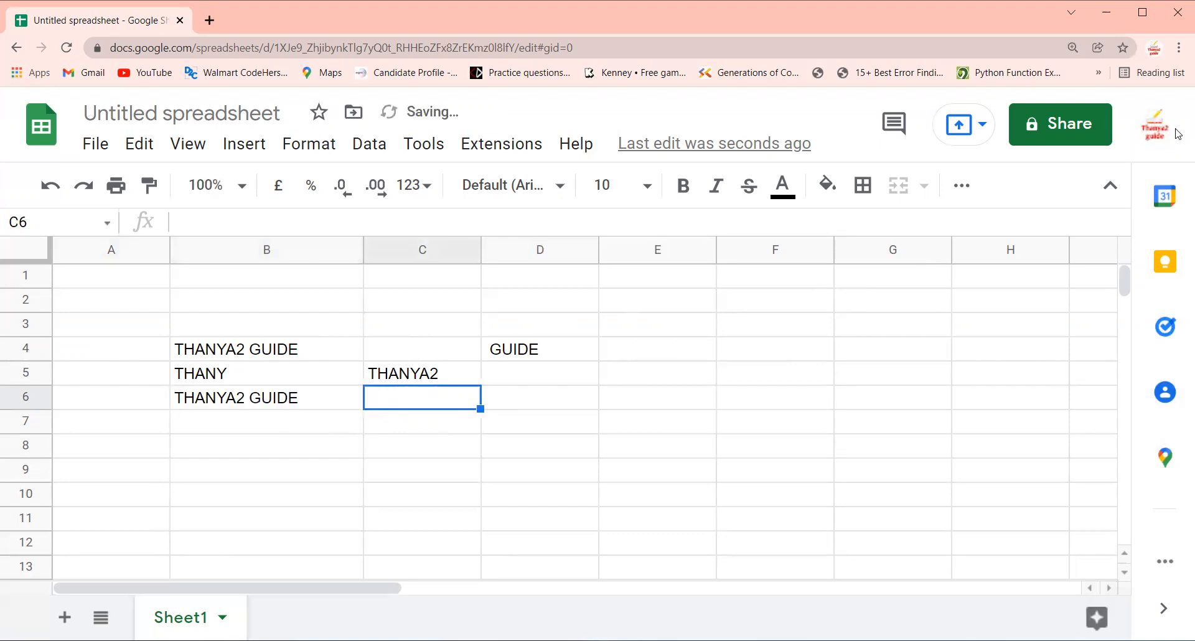
key("Left")
key("Return")
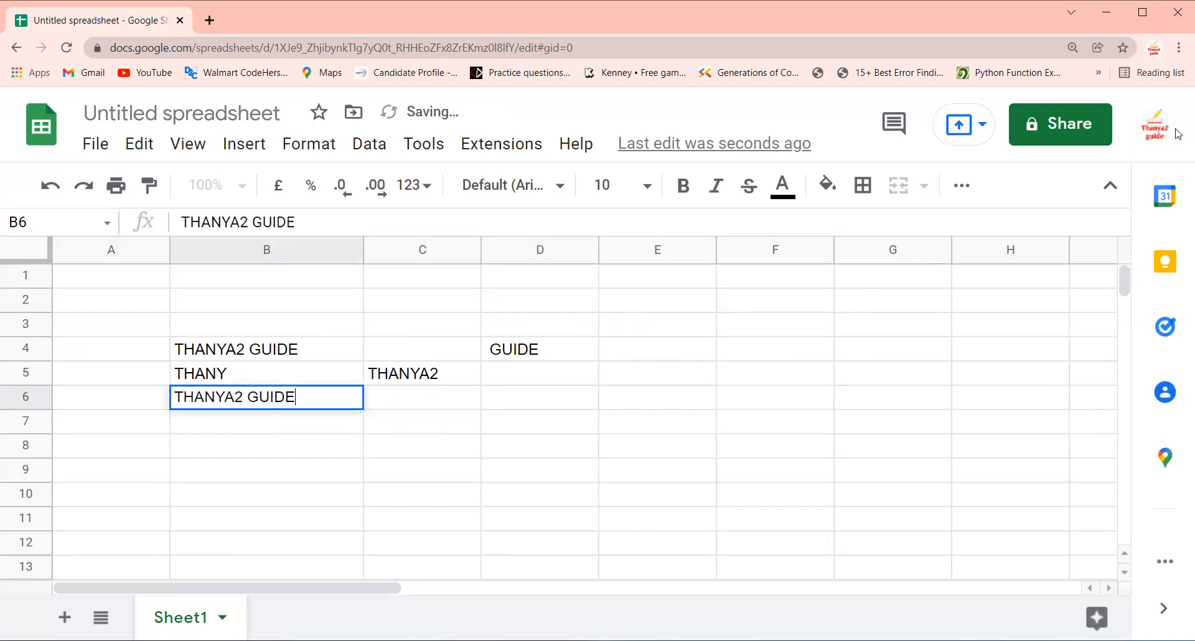
key("BackSpace")
key("BackSpace")
key("BackSpace")
key("BackSpace")
key("BackSpace")
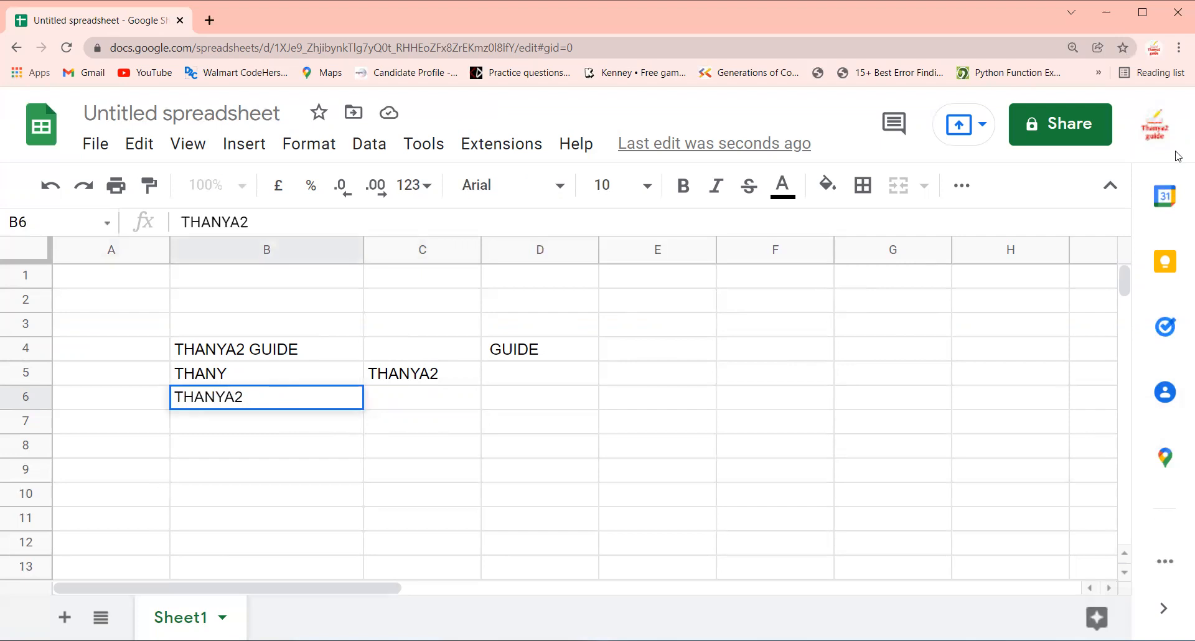
Enter the lowercase word "guide" in C6 as the second piece of text
left_click(395, 402)
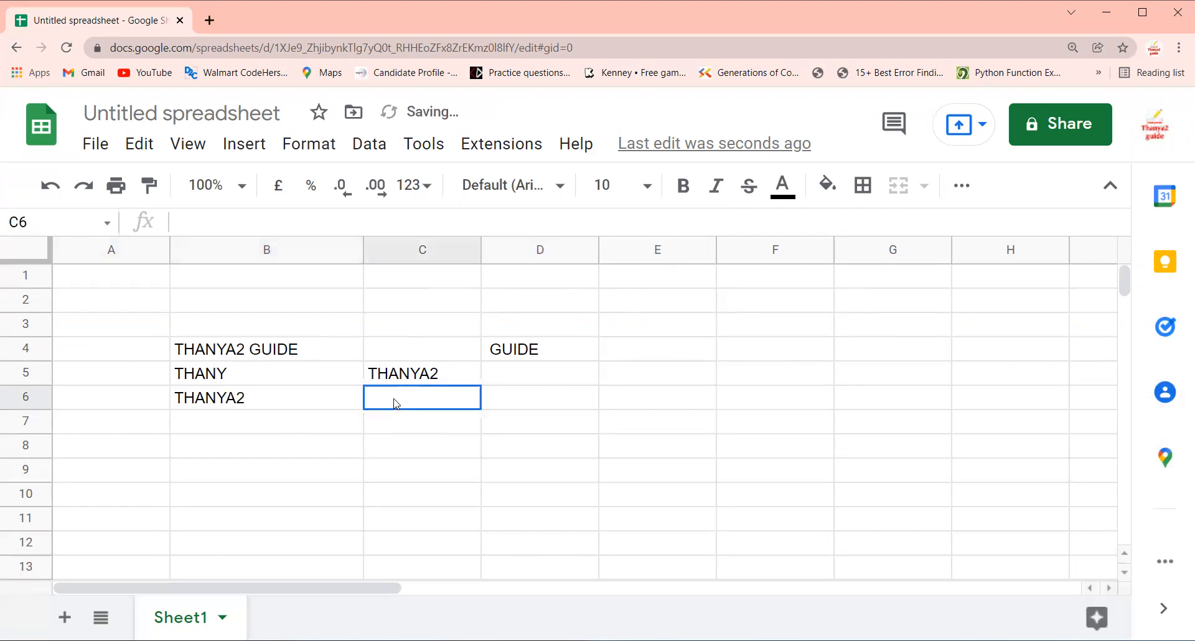
type("guide")
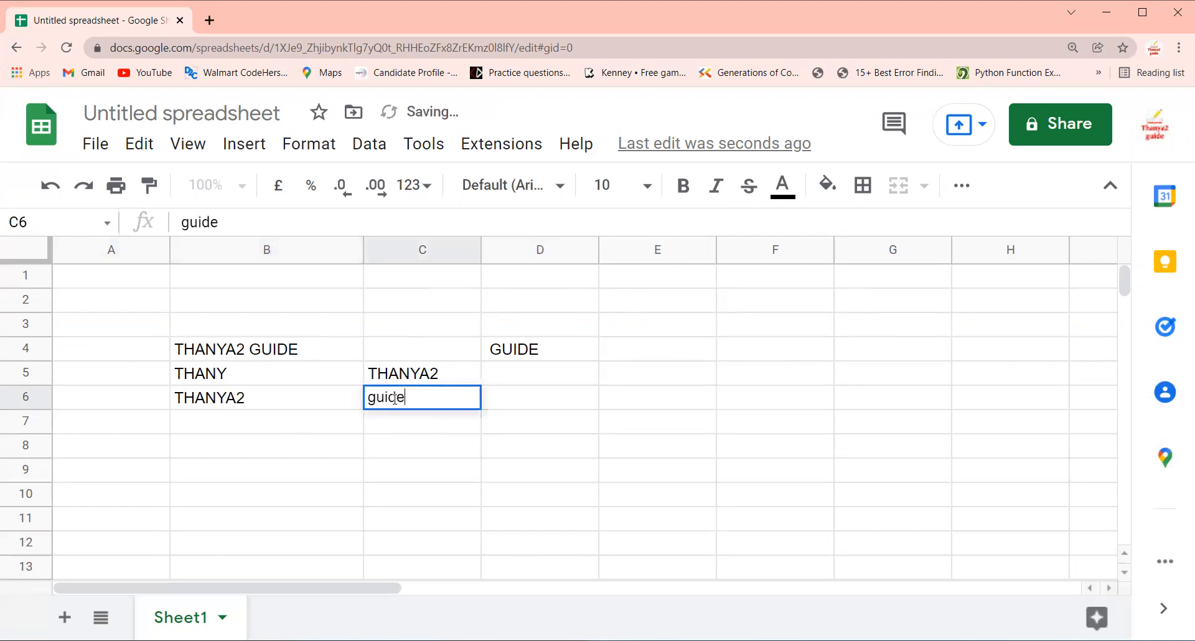
key("Return")
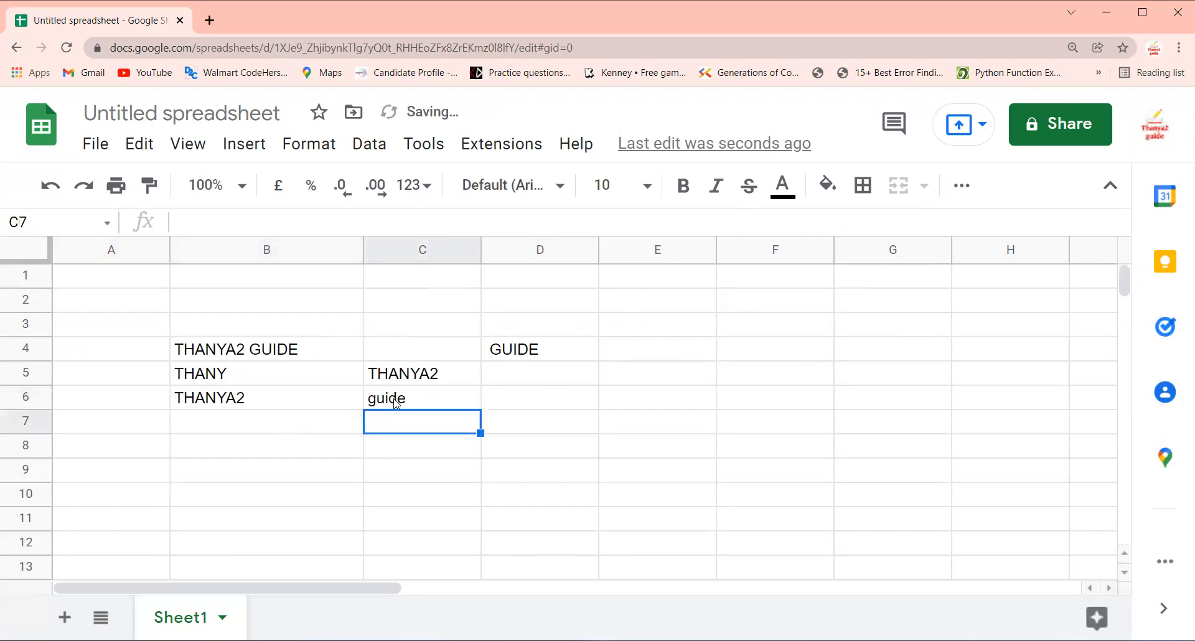
Enter the formula =CONCATENATE(B6,C6) in B7 to join the two pieces of text in row 6
left_click(268, 424)
type("=")
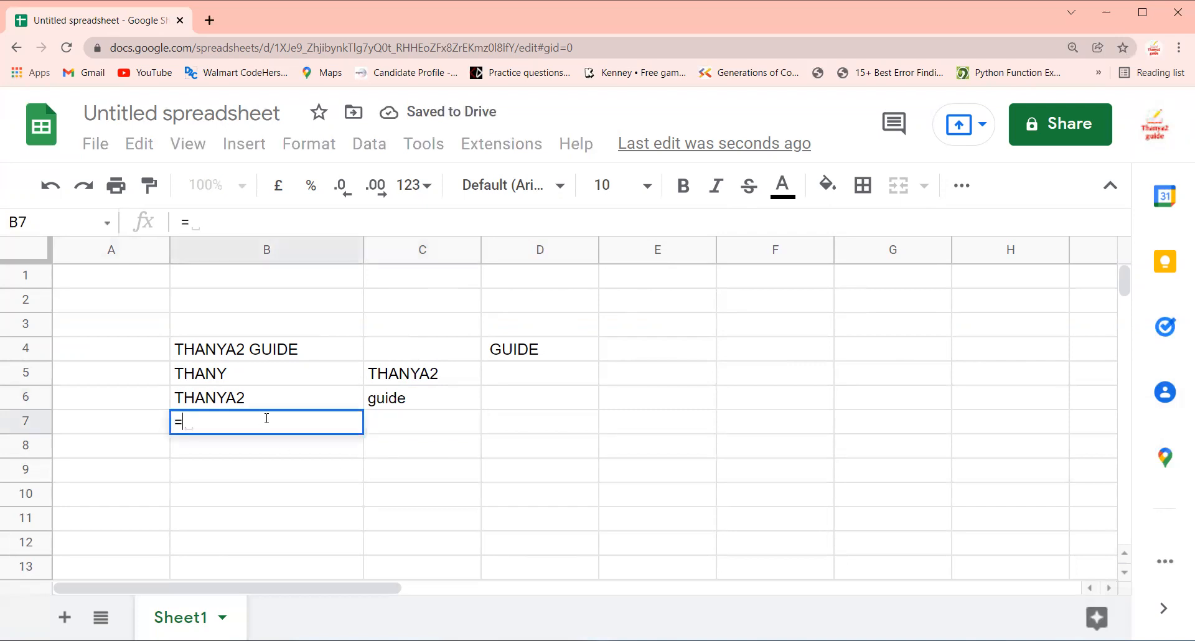
type("conc")
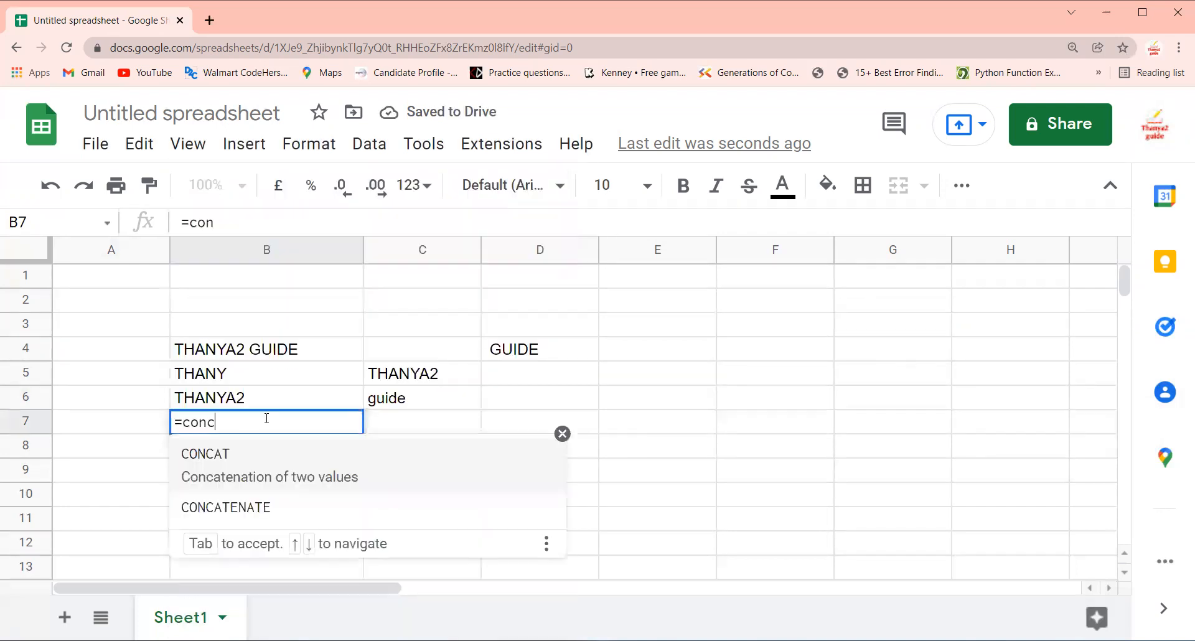
left_click(226, 498)
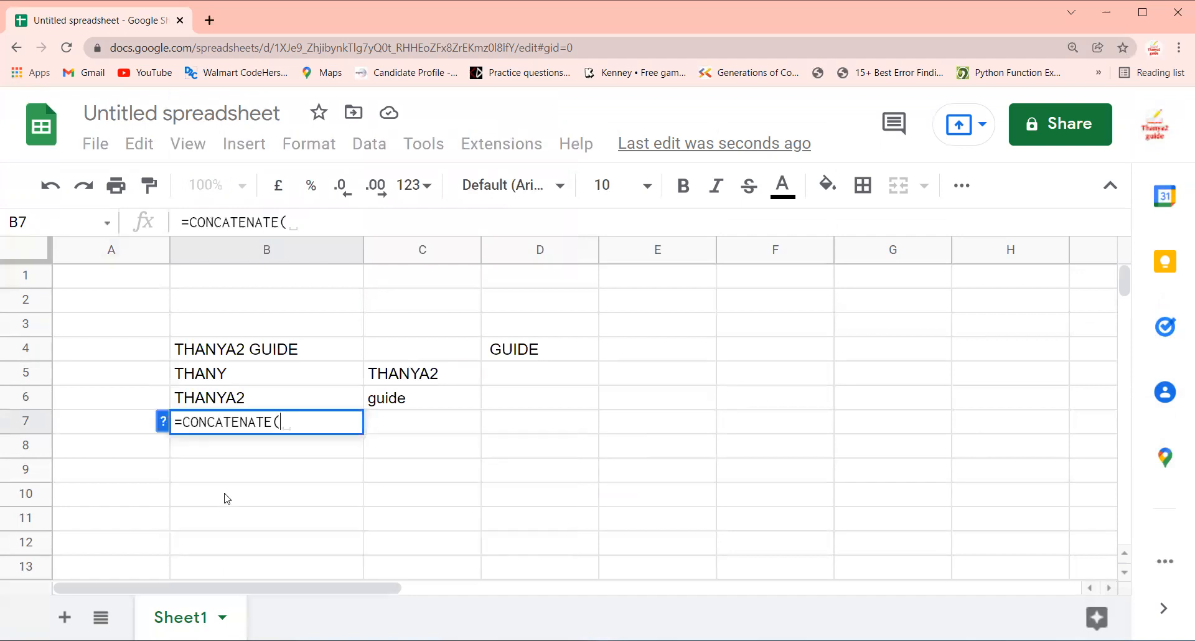
left_click(235, 404)
type(",")
left_click(396, 398)
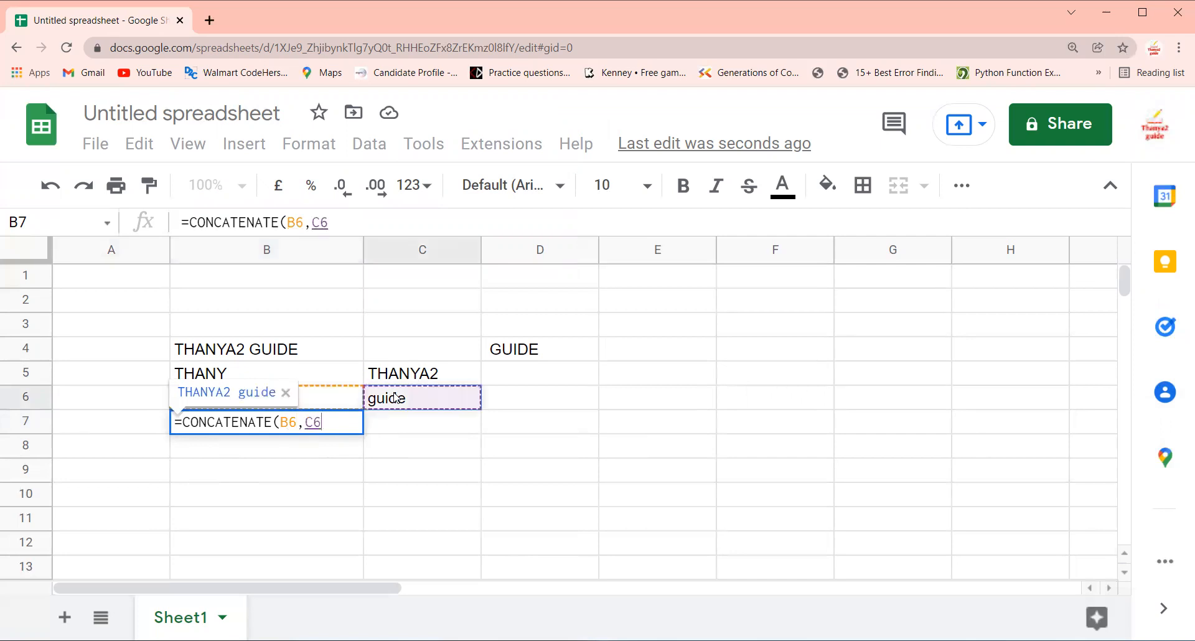
key("Return")
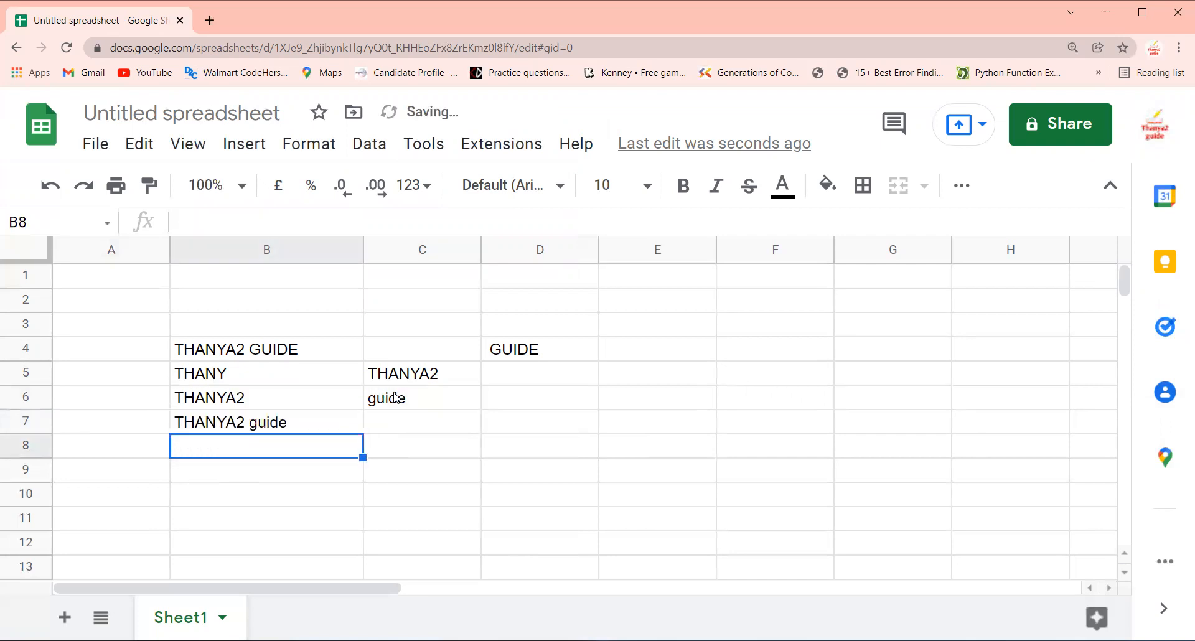
left_click(289, 425)
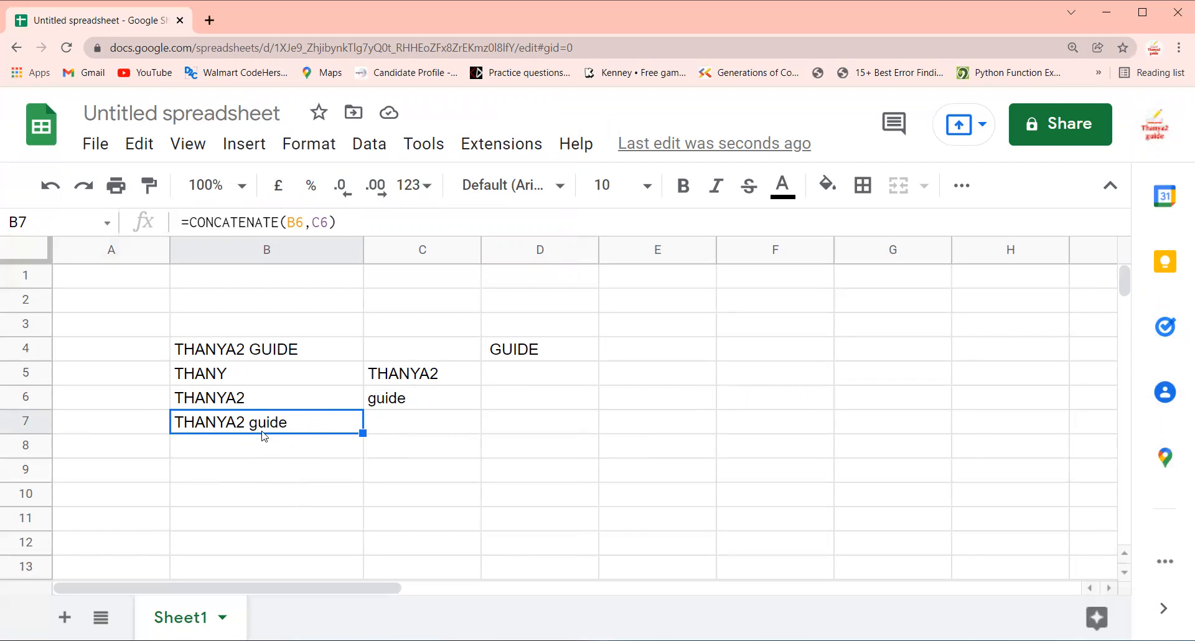
scroll(411, 459, "down", 2)
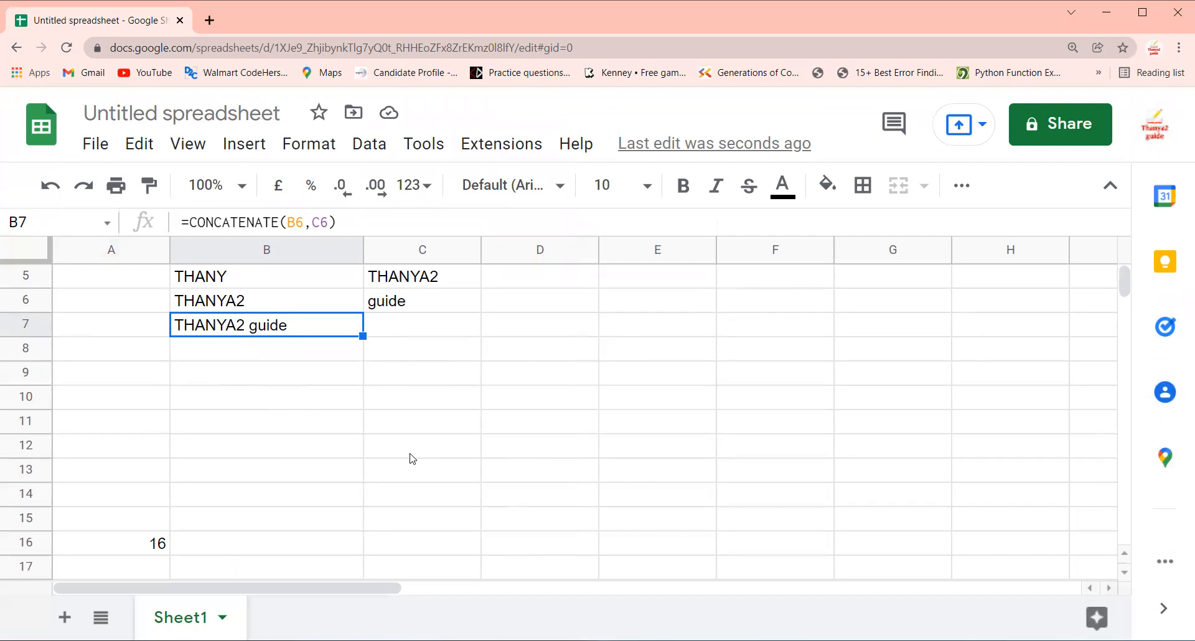
scroll(594, 319, "up", 2)
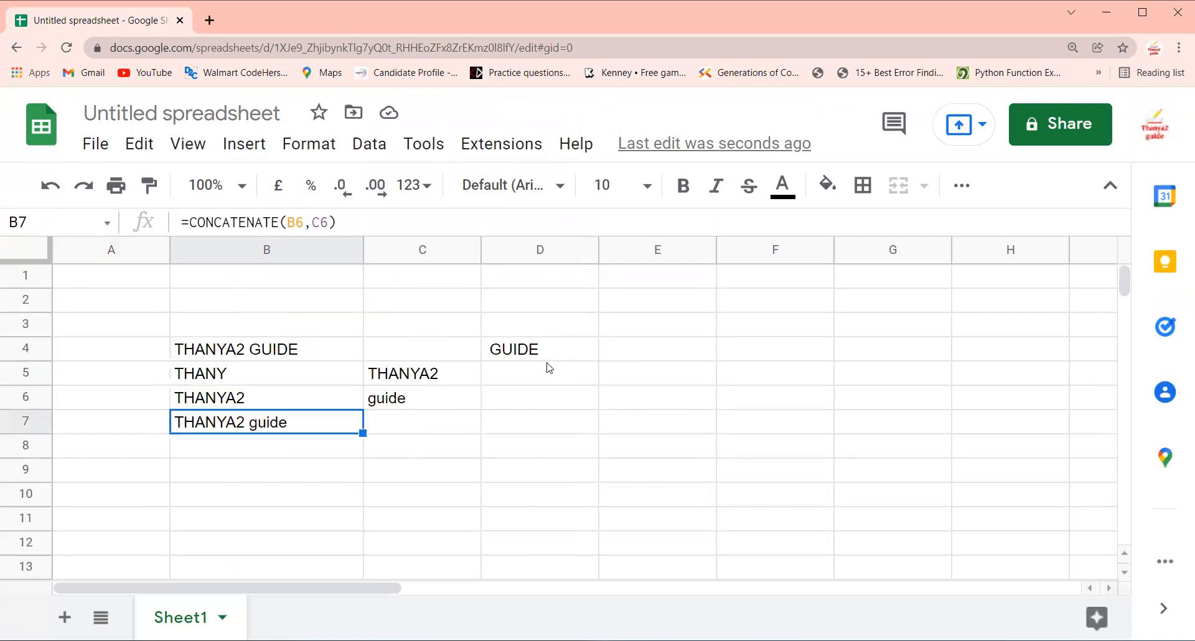